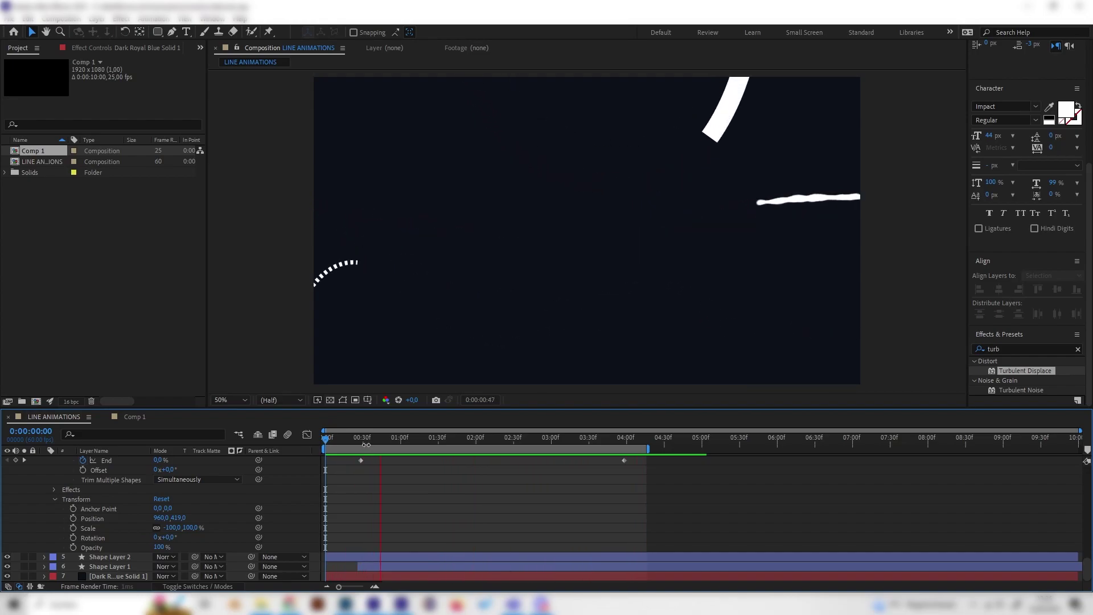
# Play and scrub through the LINE ANIMATIONS composition to examine the finished examples of animated lines.
pyautogui.click(466, 437)
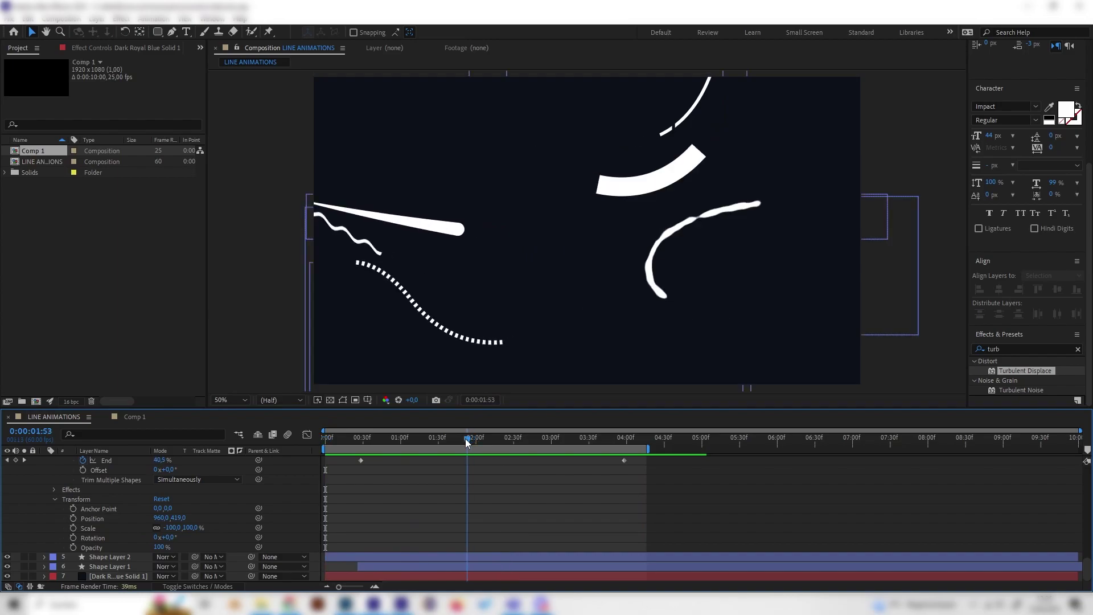
pyautogui.press('space')
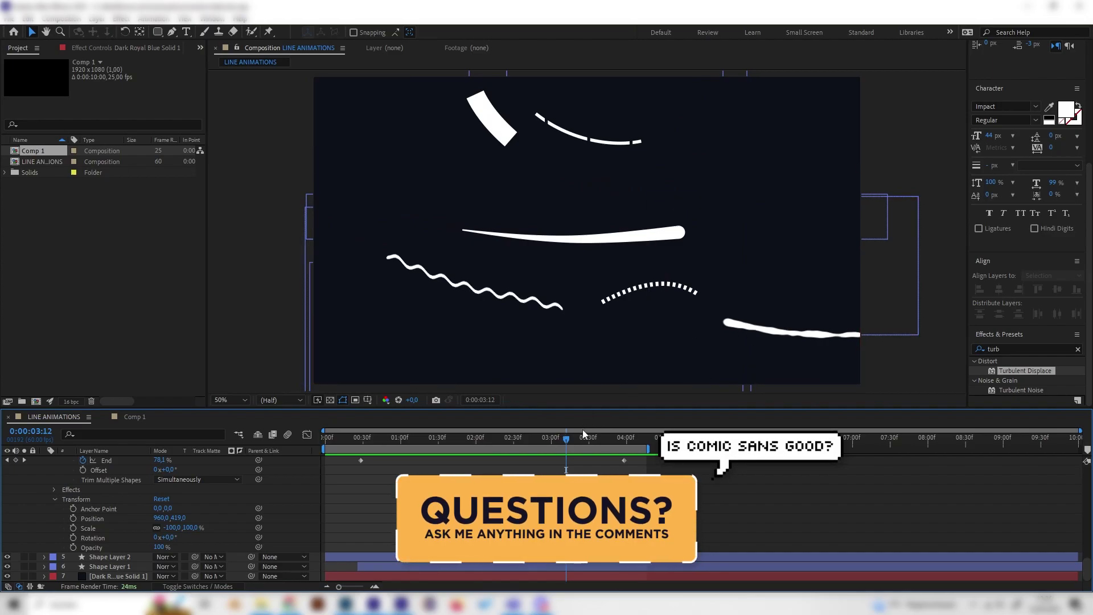
pyautogui.moveTo(566, 438); pyautogui.dragTo(281, 462)
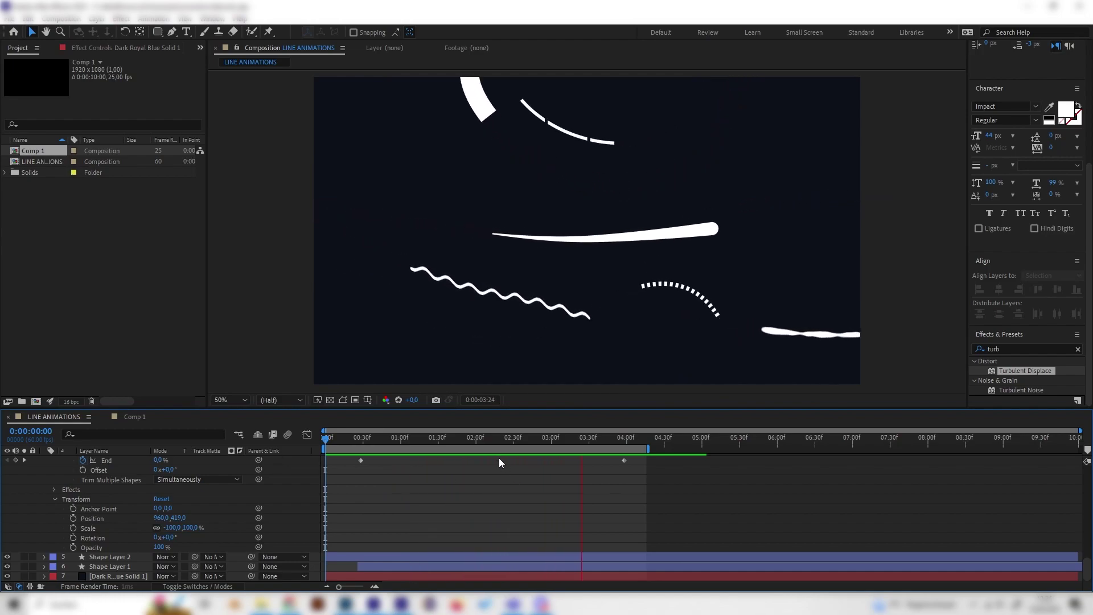
pyautogui.moveTo(472, 445); pyautogui.dragTo(405, 424)
pyautogui.press('space')
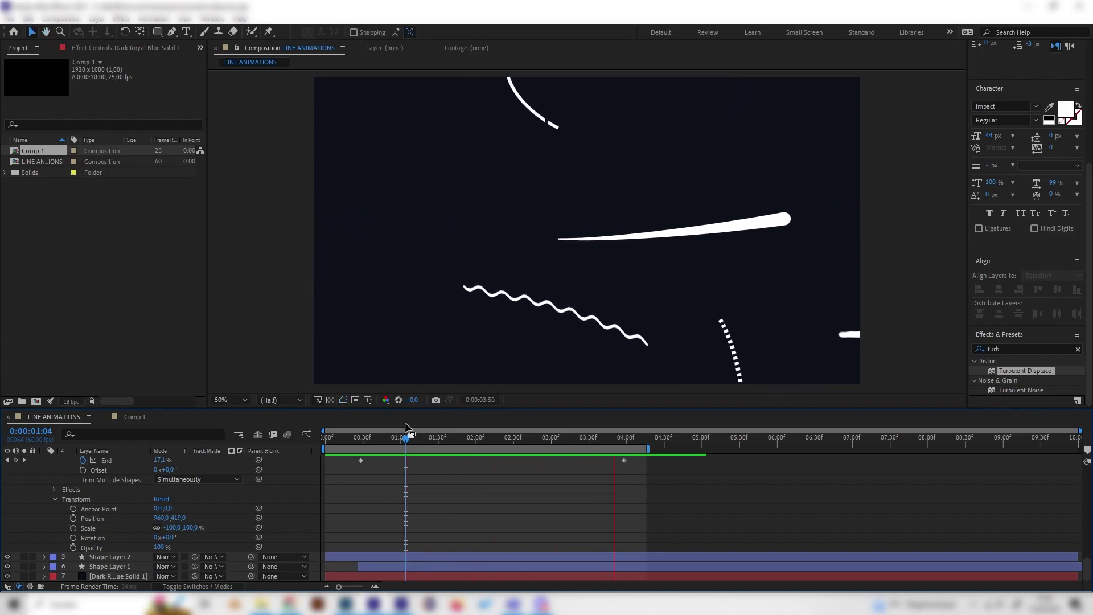
pyautogui.moveTo(442, 443); pyautogui.dragTo(344, 460)
pyautogui.press('space')
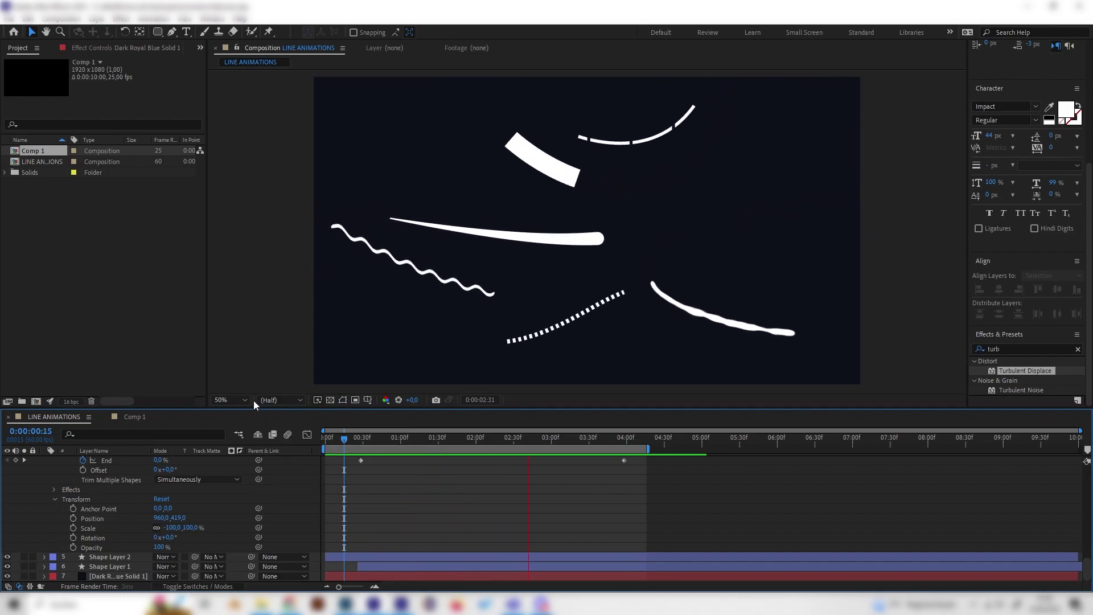
pyautogui.click(135, 417)
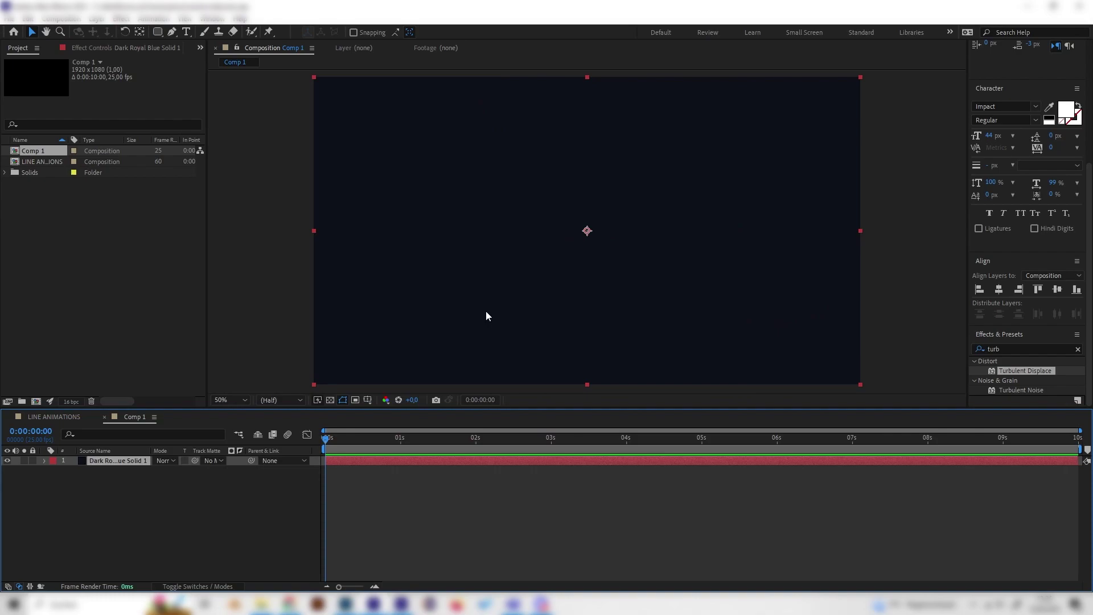
pyautogui.click(52, 417)
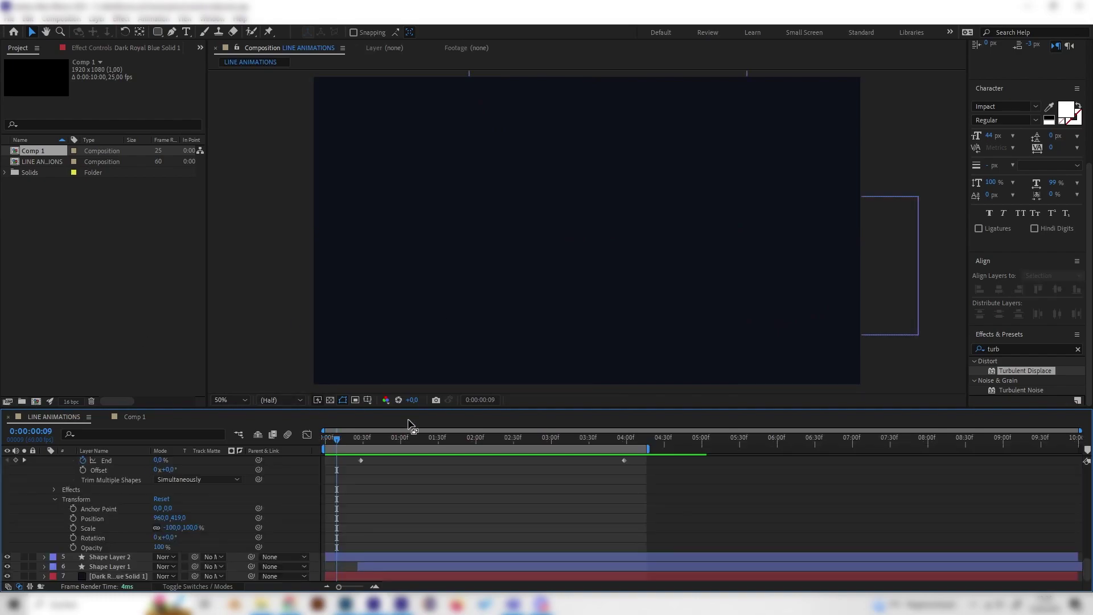
pyautogui.click(402, 439)
# Switch to Comp 1 and add a new empty shape layer above the dark blue solid.
pyautogui.click(135, 417)
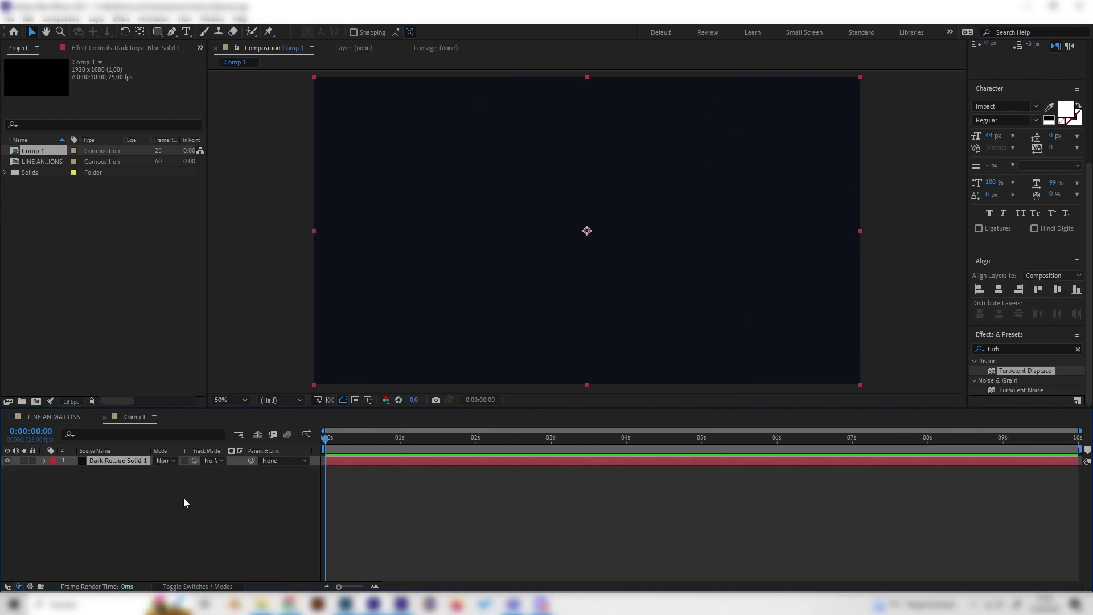
pyautogui.rightClick(151, 485)
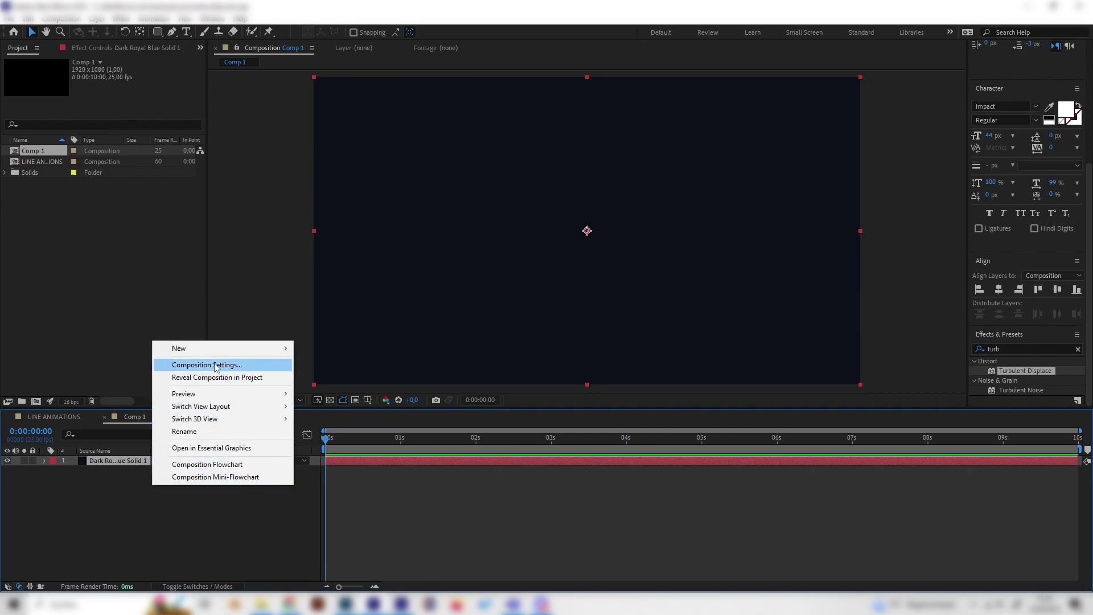
pyautogui.moveTo(214, 357)
pyautogui.click(361, 428)
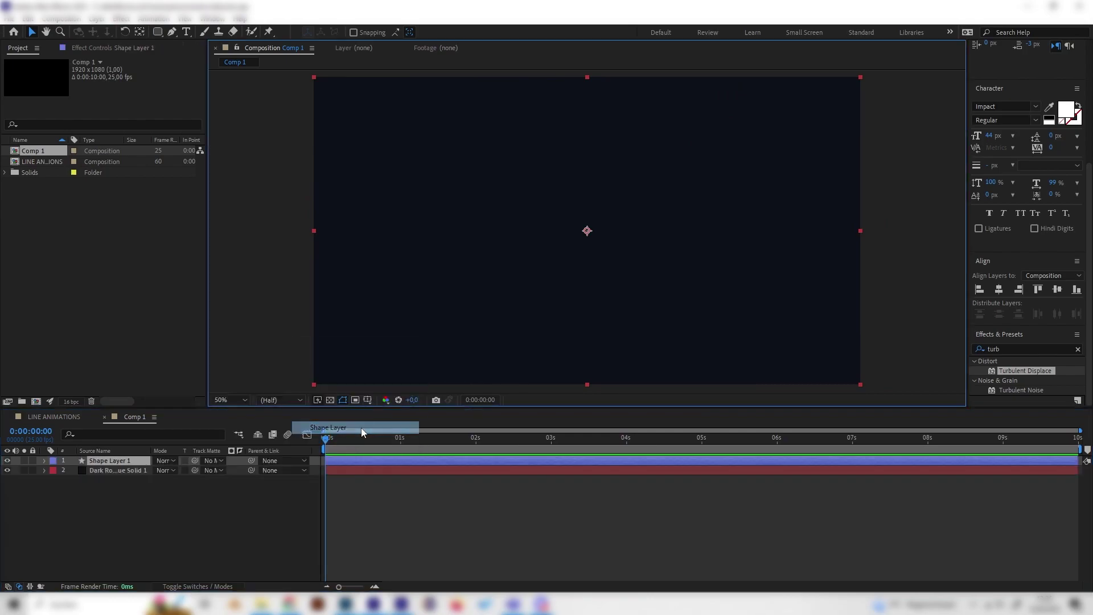
# Draw an open wavy five-point path with the Pen tool, running across the whole frame and beyond both side edges.
pyautogui.click(173, 31)
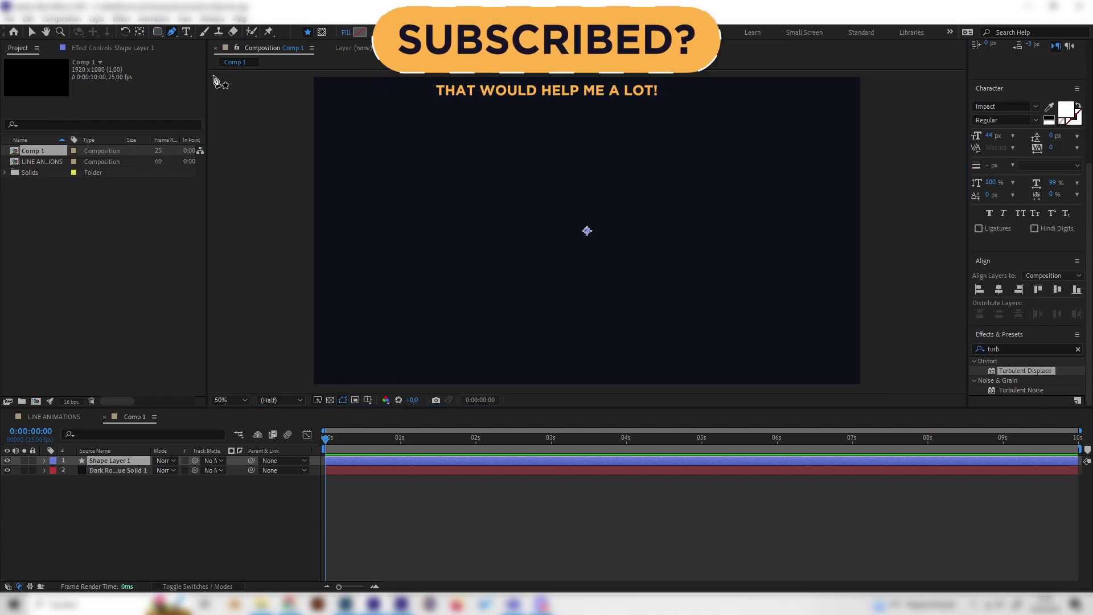
pyautogui.press(',')
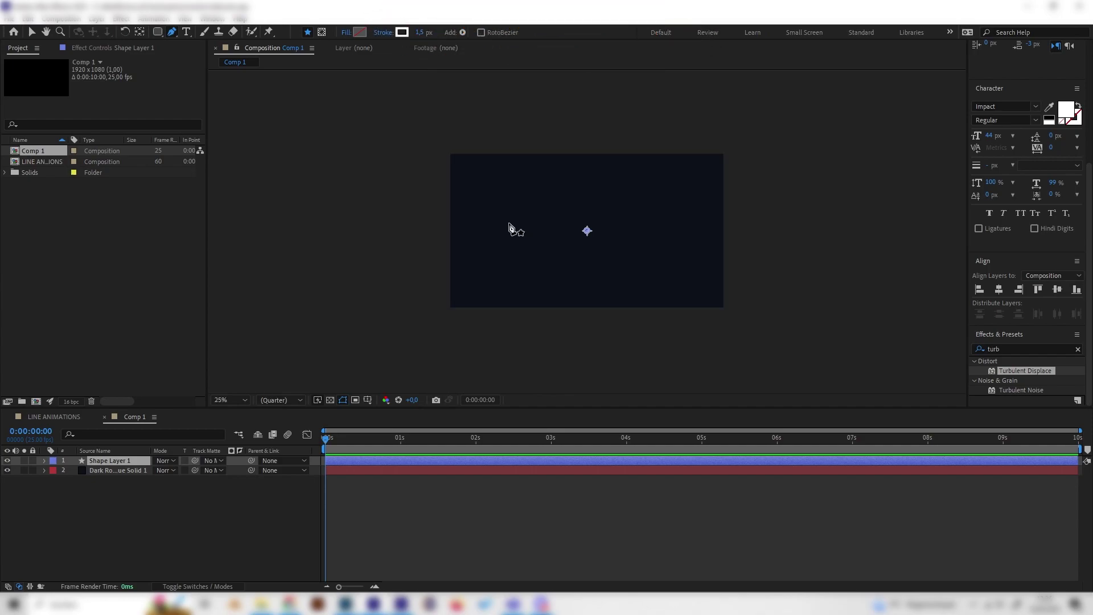
pyautogui.click(435, 260)
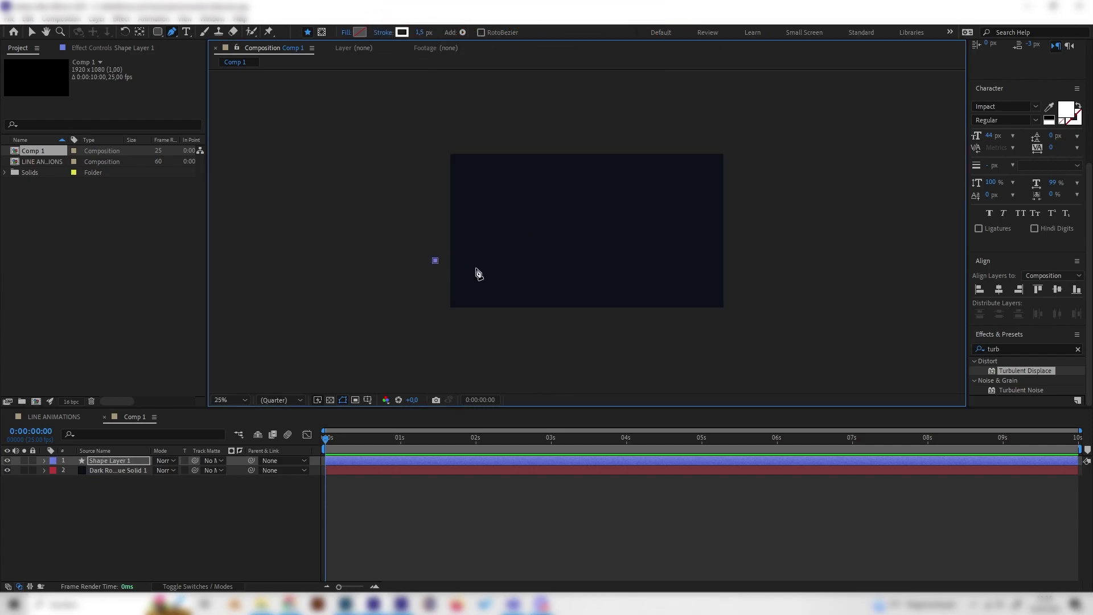
pyautogui.moveTo(501, 256); pyautogui.dragTo(597, 237)
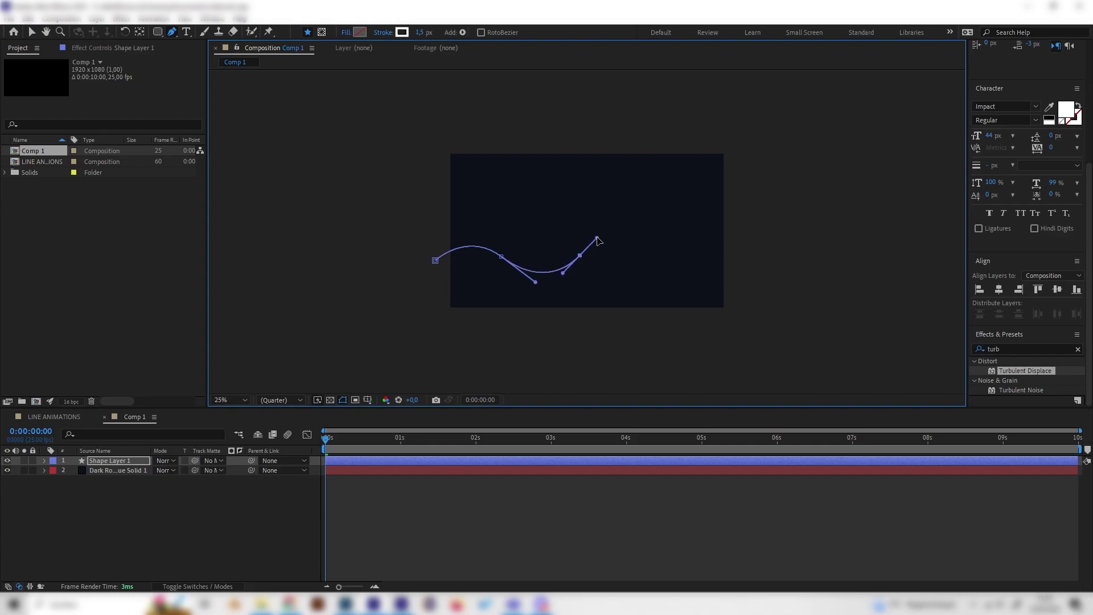
pyautogui.moveTo(688, 225); pyautogui.dragTo(722, 253)
pyautogui.moveTo(782, 208); pyautogui.dragTo(787, 201)
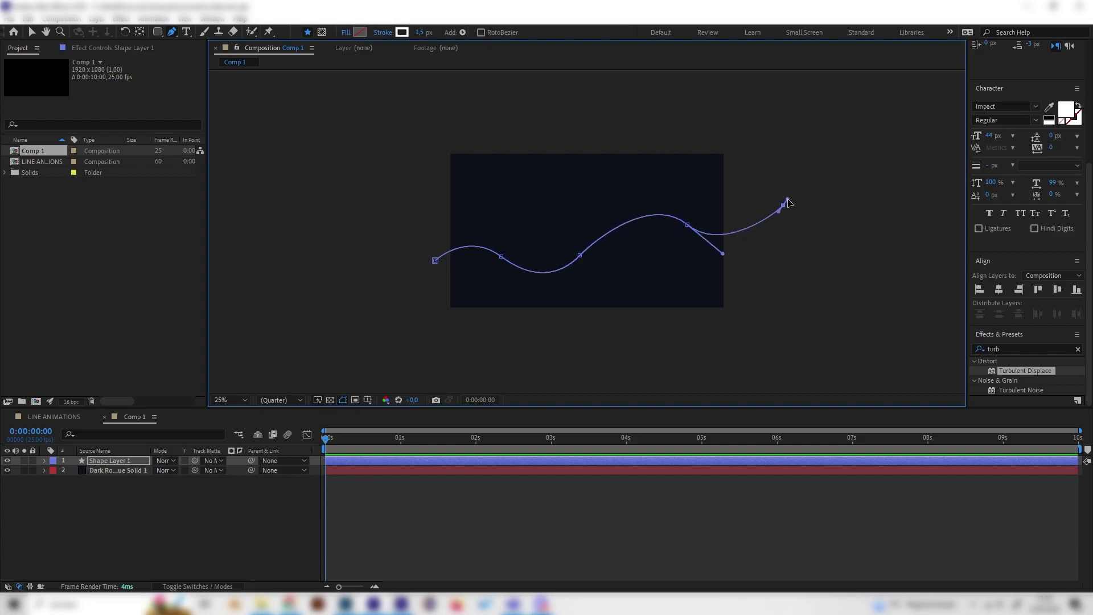
# Expand the contents of Shape Layer 1 down to the properties of Stroke 1 inside Shape 1.
pyautogui.click(123, 461)
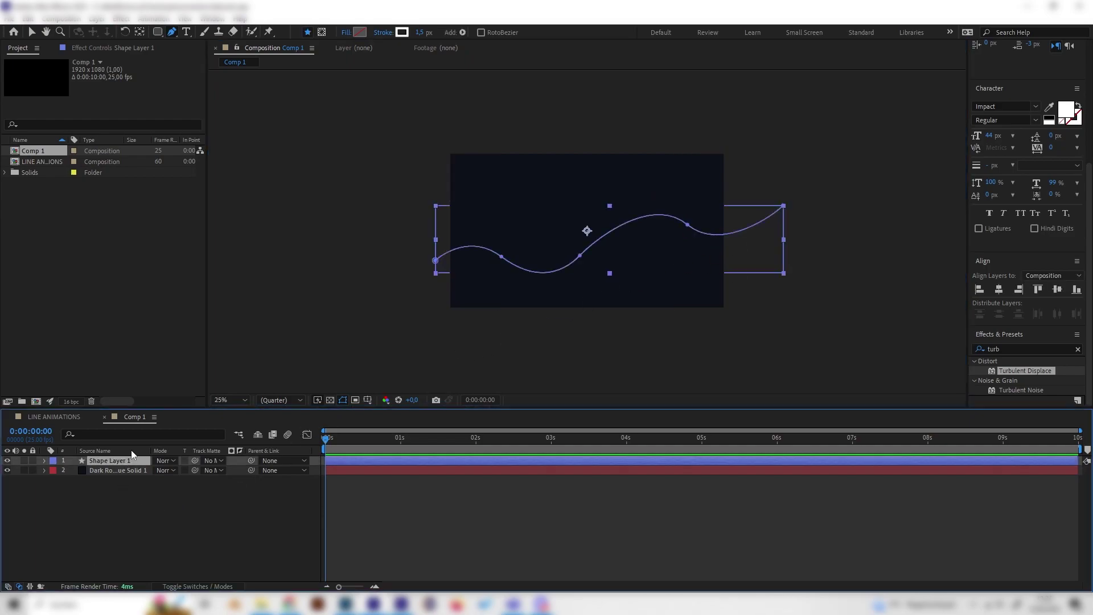
pyautogui.press('.')
pyautogui.click(166, 500)
pyautogui.click(100, 459)
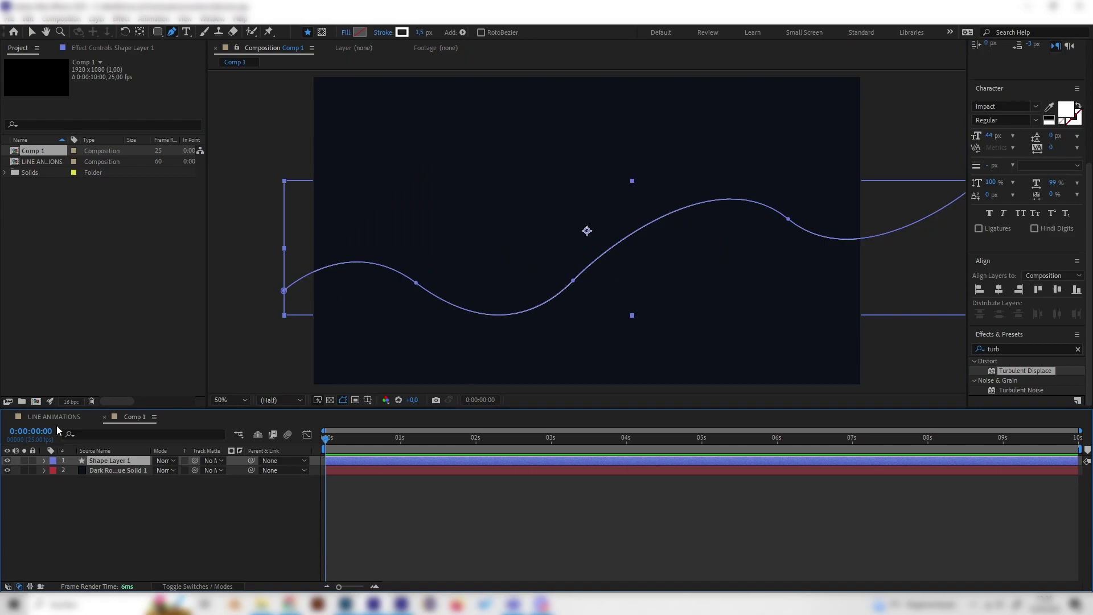
pyautogui.click(44, 461)
pyautogui.click(53, 470)
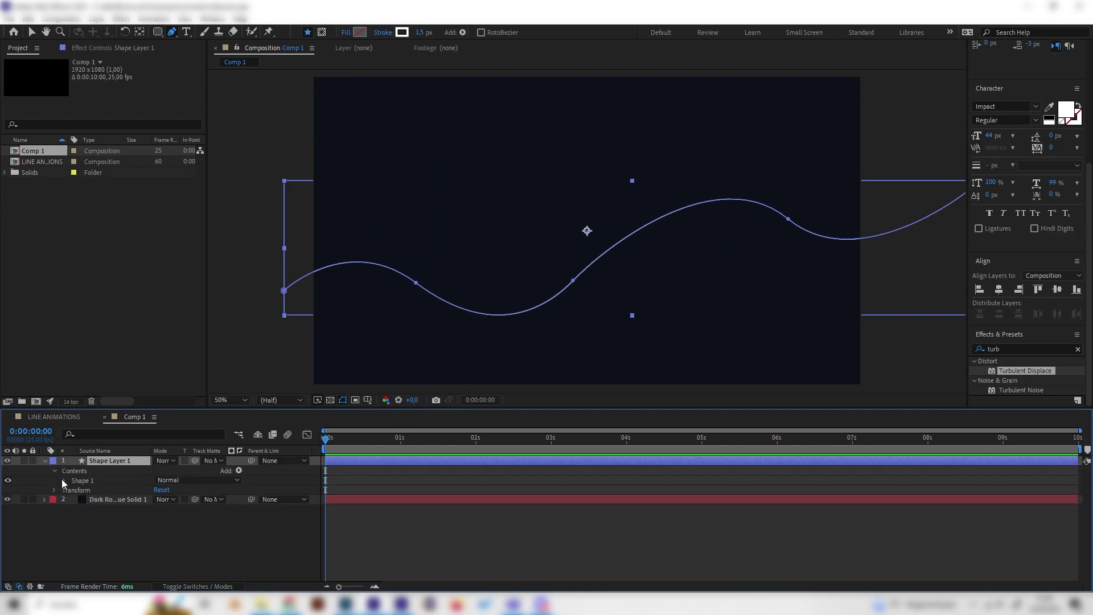
pyautogui.click(64, 480)
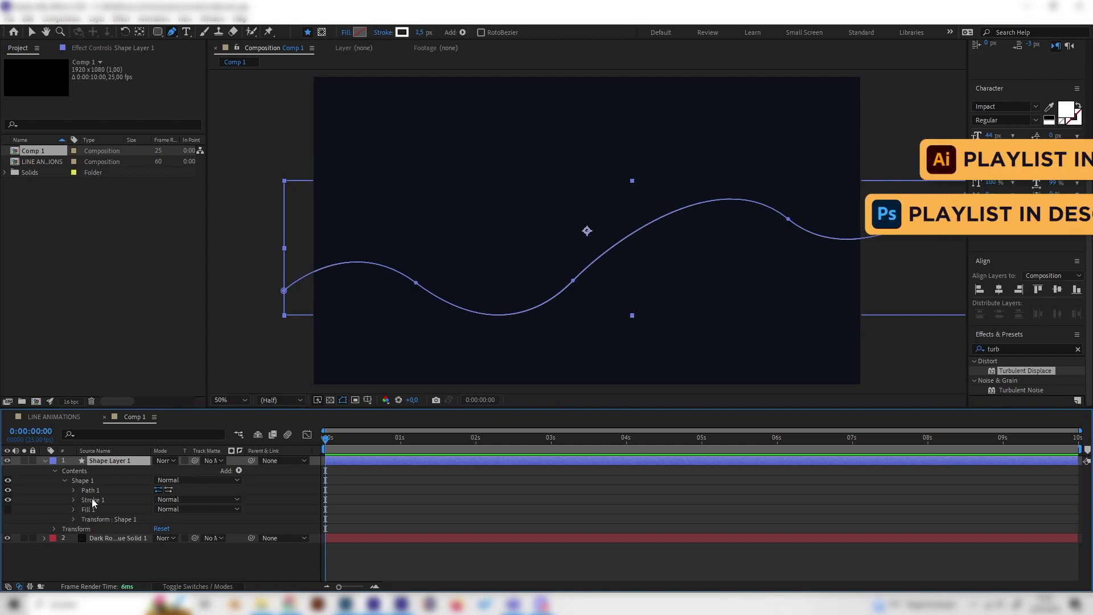
pyautogui.click(91, 500)
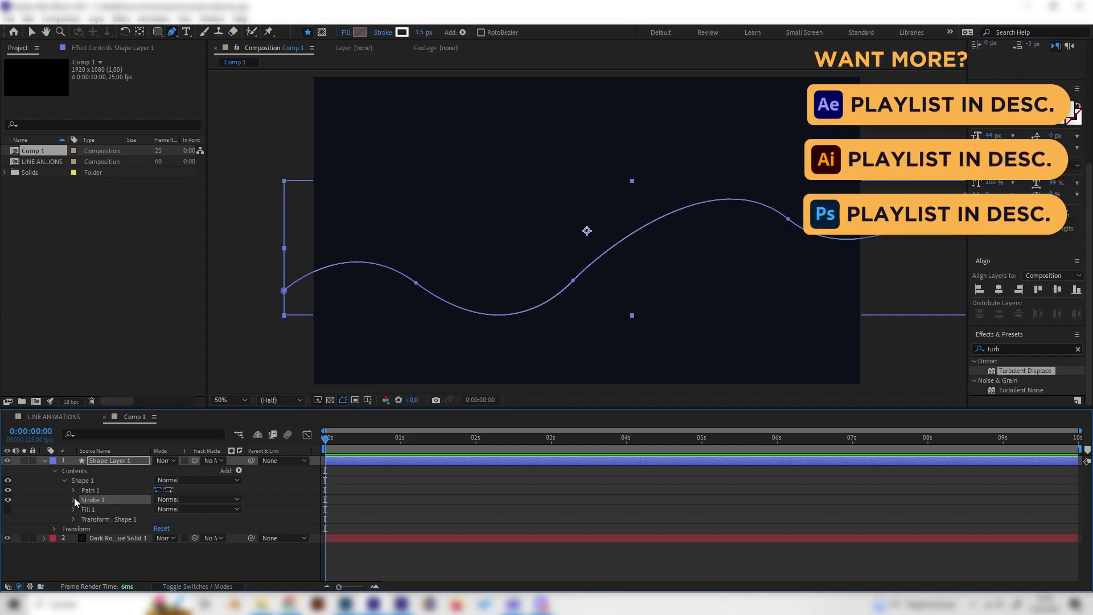
pyautogui.click(73, 499)
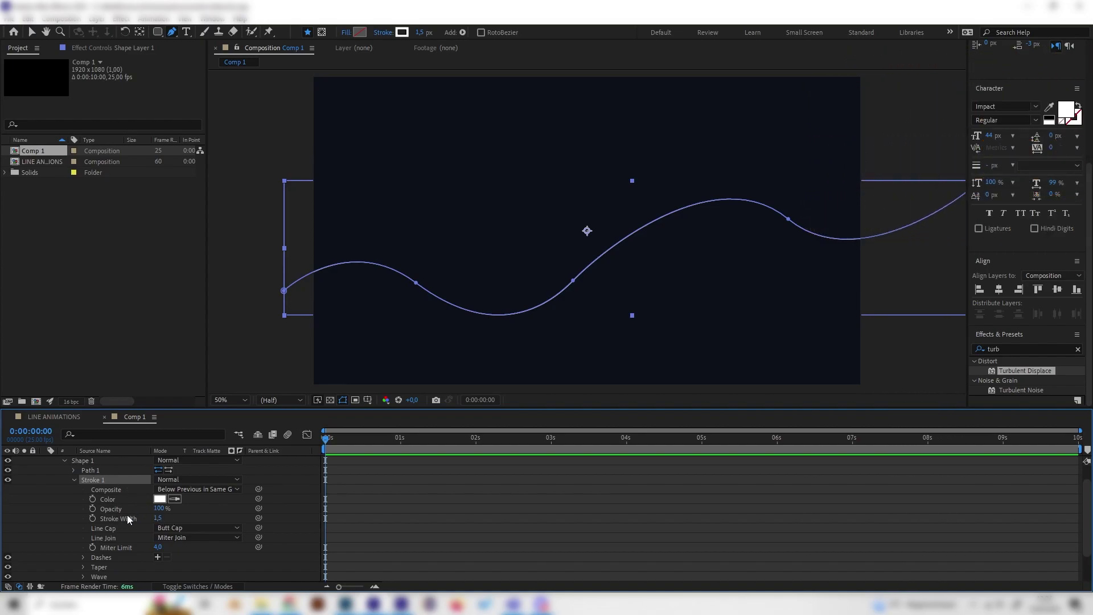
# Set the stroke width of the wavy line to 20.
pyautogui.moveTo(156, 517); pyautogui.dragTo(196, 510)
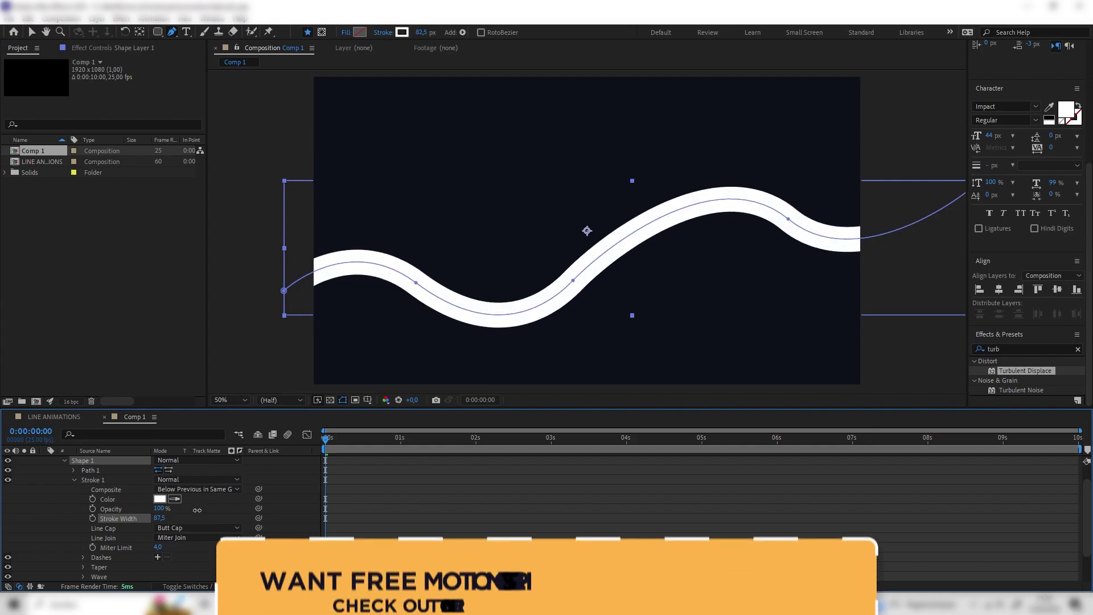
pyautogui.hotkey('ctrl', 'z')
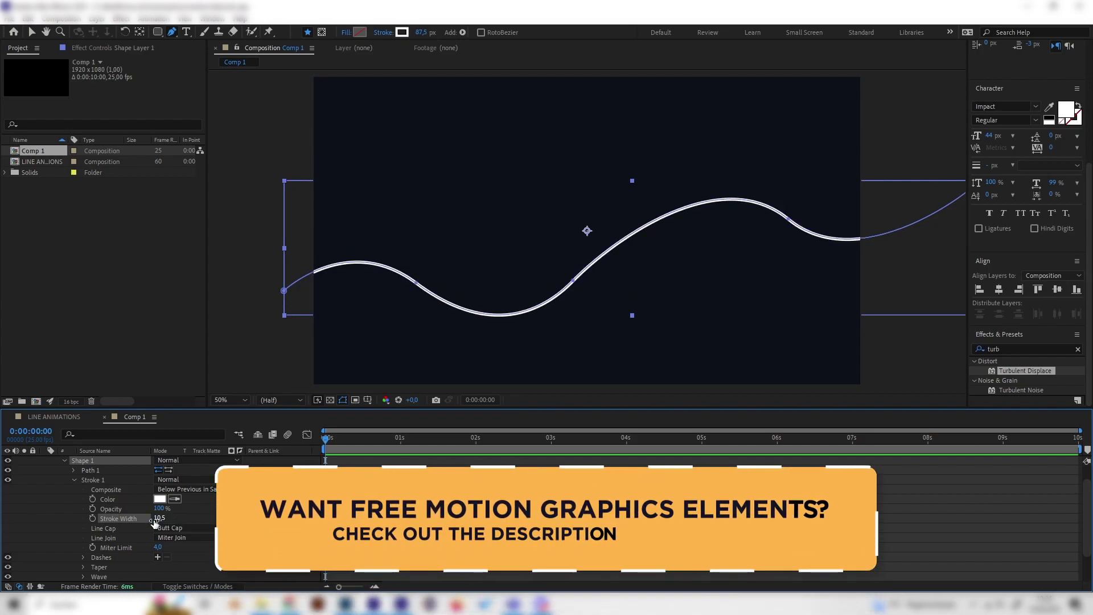
pyautogui.click(158, 517)
pyautogui.write('25')
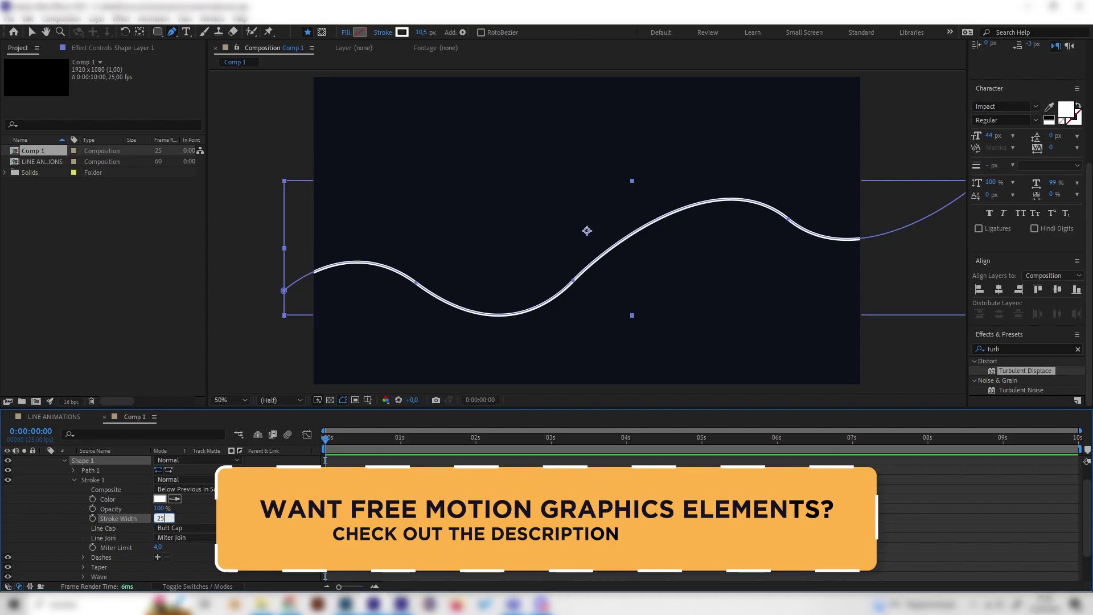
pyautogui.press('Return')
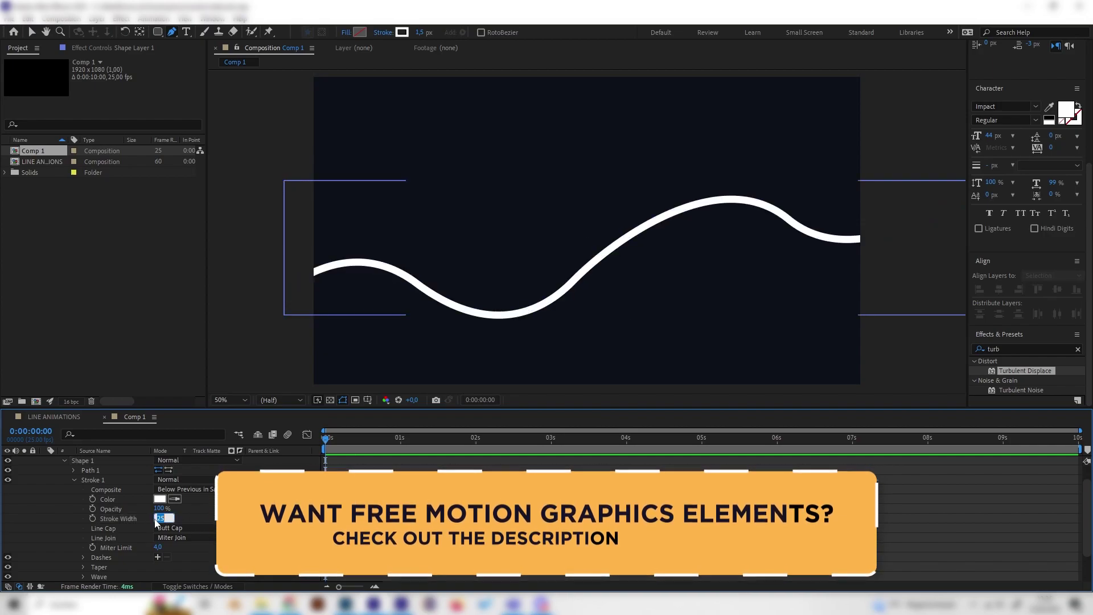
pyautogui.moveTo(165, 518); pyautogui.dragTo(155, 520)
pyautogui.scroll(-2, 151, 524)
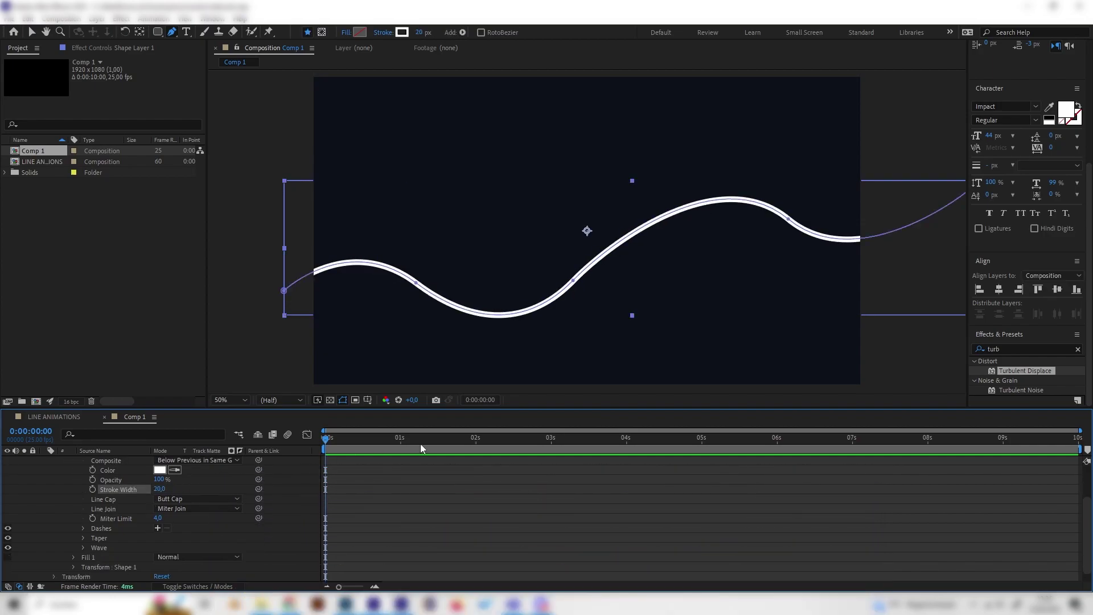
pyautogui.click(357, 502)
pyautogui.moveTo(352, 437); pyautogui.dragTo(593, 457)
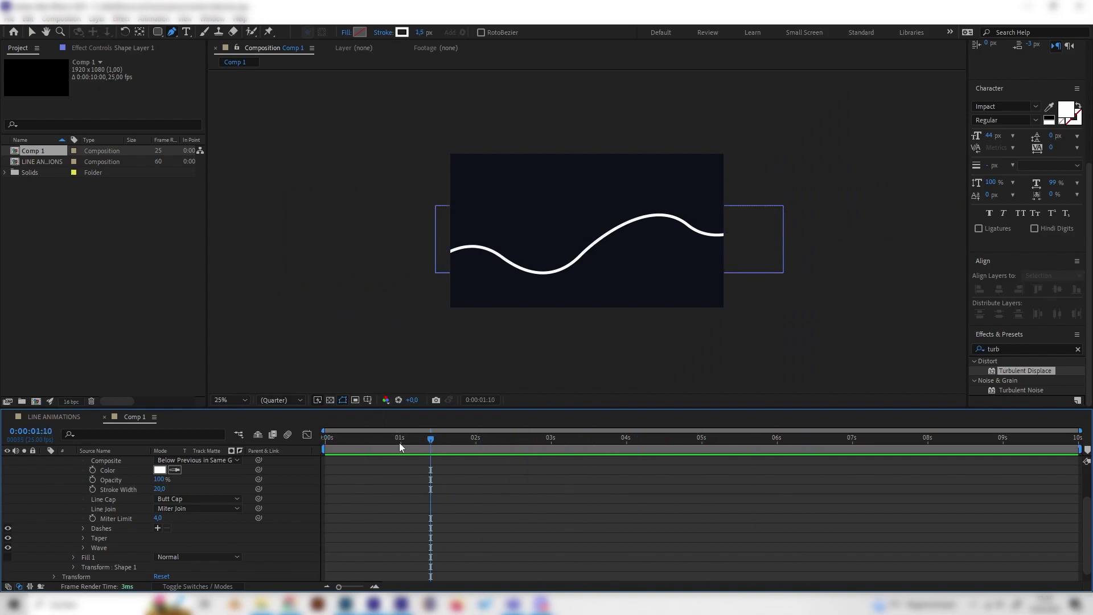
pyautogui.scroll(3, 209, 506)
pyautogui.click(46, 461)
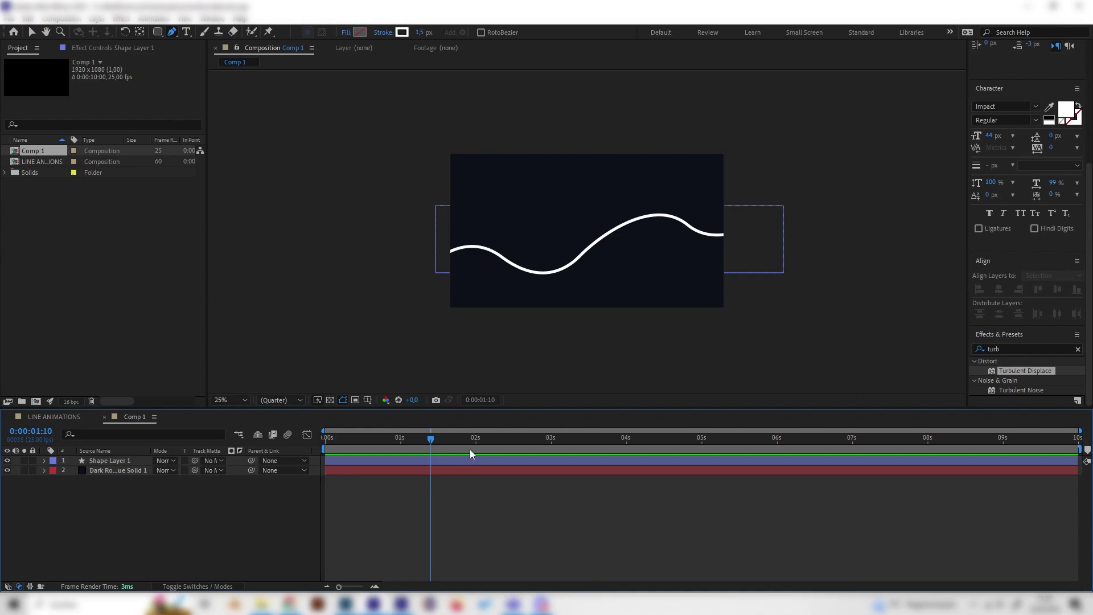
pyautogui.moveTo(460, 438)
pyautogui.mouseDown()
pyautogui.moveTo(492, 442)
pyautogui.moveTo(440, 441)
pyautogui.mouseUp()
# Add a Trim Paths operator to the contents of Shape Layer 1 and expand its properties.
pyautogui.click(104, 461)
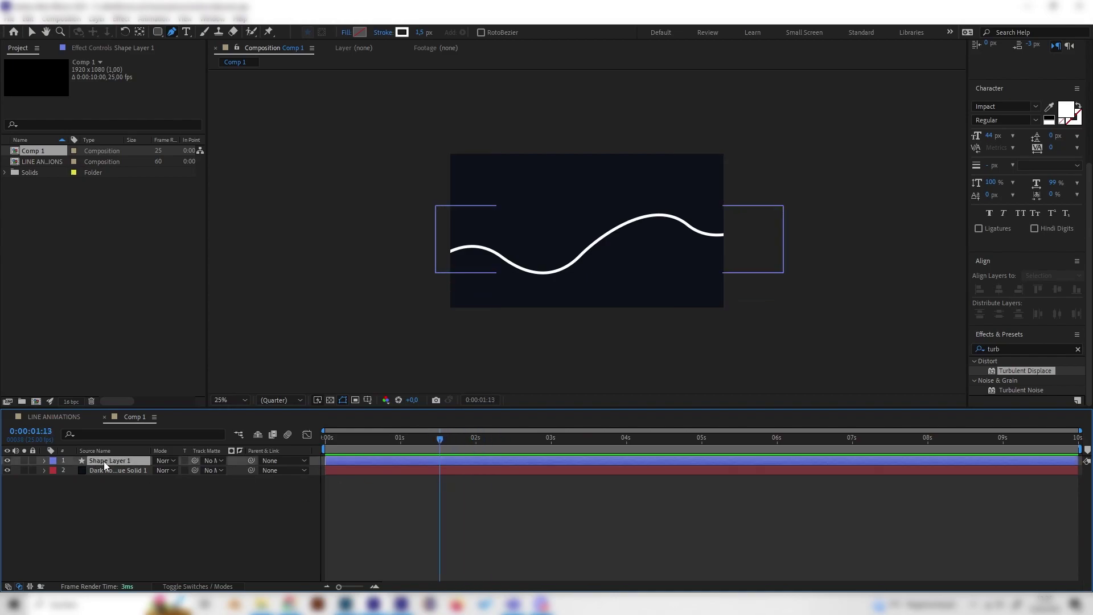
pyautogui.click(45, 461)
pyautogui.press('.')
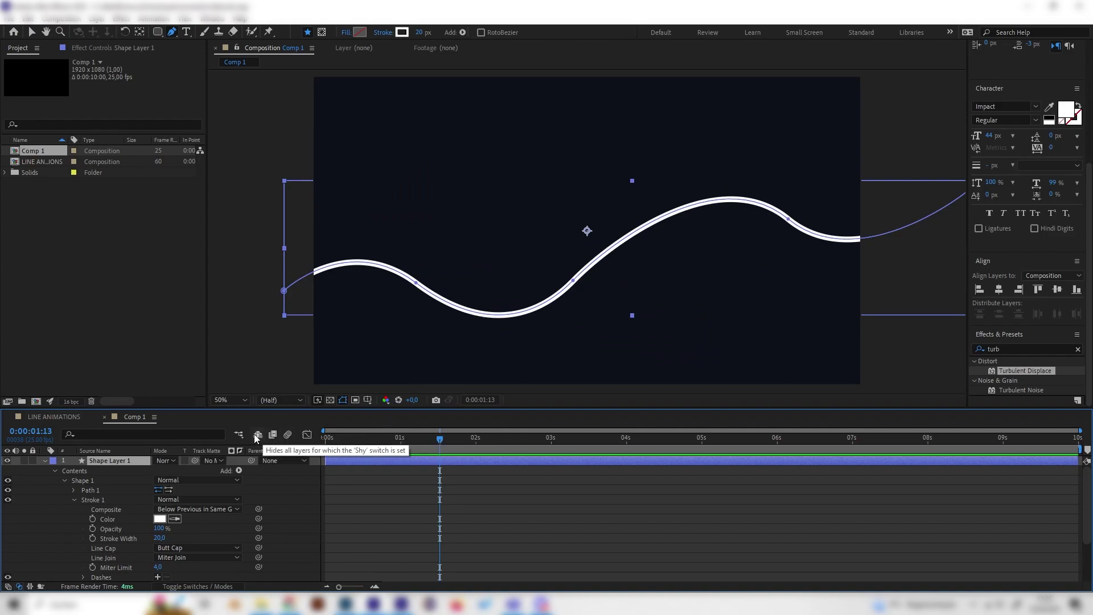
pyautogui.click(238, 470)
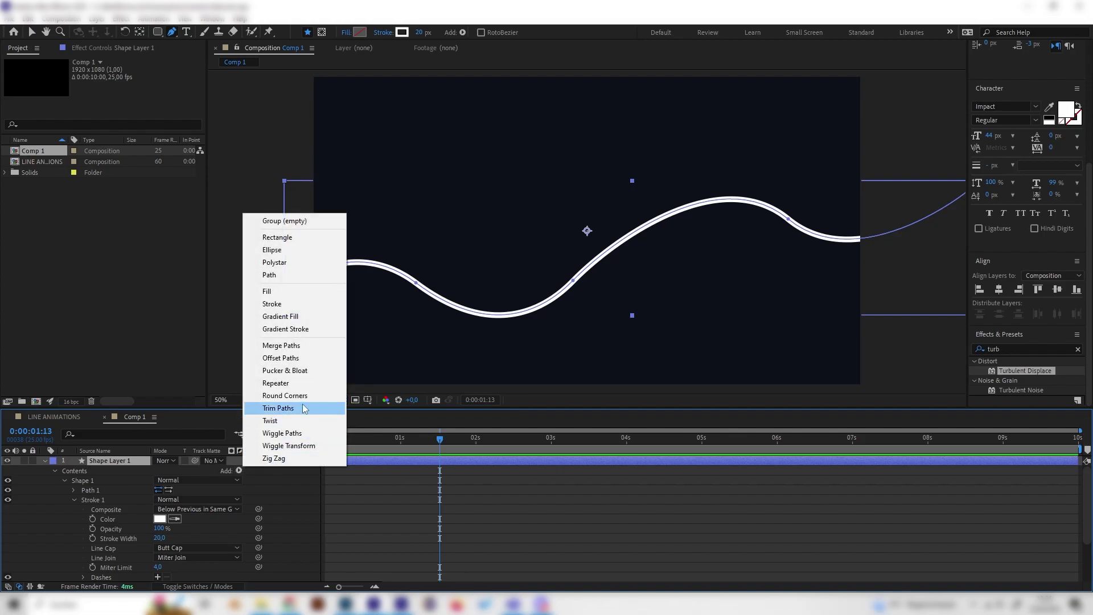
pyautogui.click(278, 408)
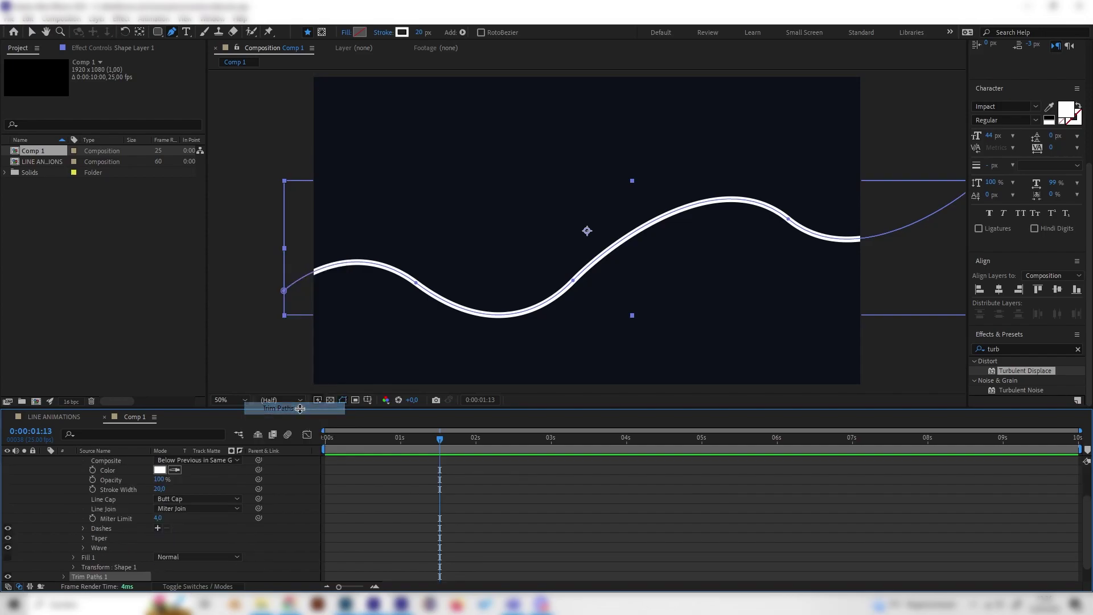
pyautogui.click(64, 577)
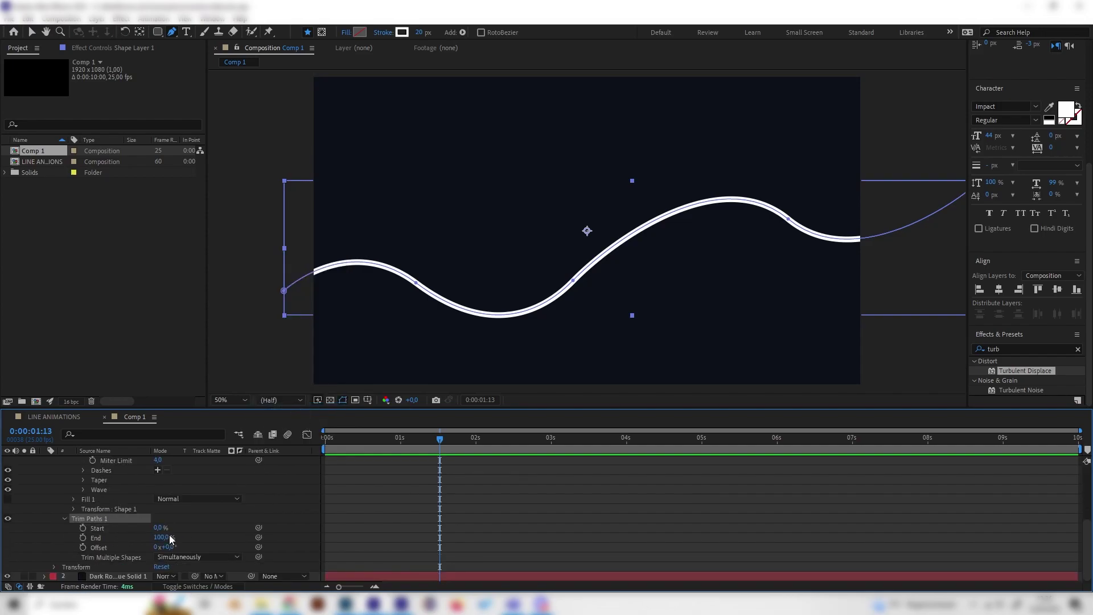
# Set the Trim Paths End to 0% at the start of the timeline and enable keyframing for it there.
pyautogui.moveTo(360, 442); pyautogui.dragTo(323, 439)
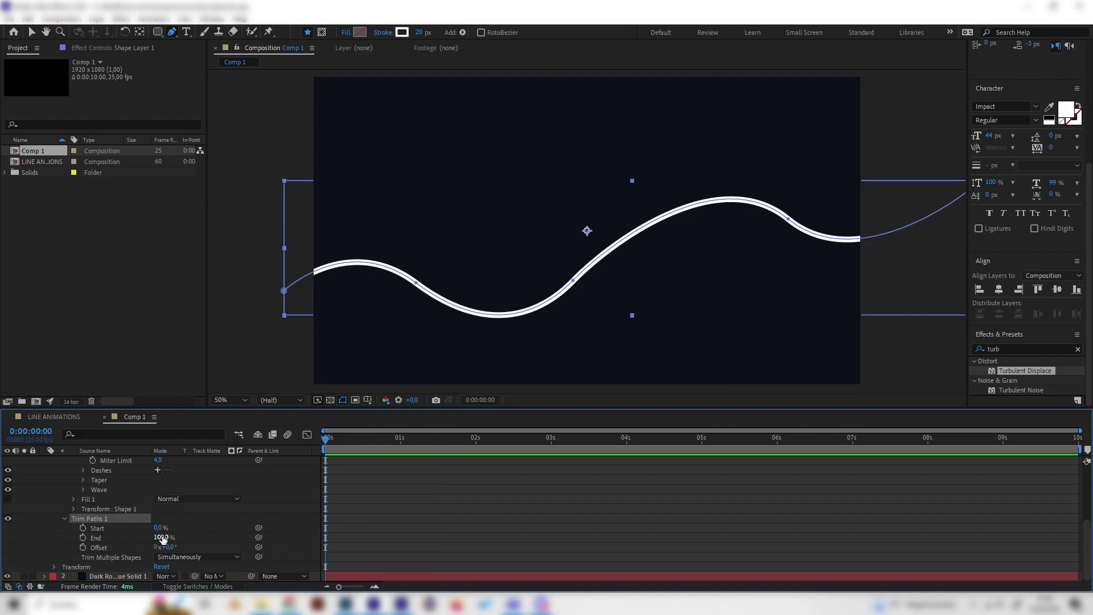
pyautogui.moveTo(165, 539)
pyautogui.mouseDown()
pyautogui.moveTo(101, 530)
pyautogui.moveTo(101, 542)
pyautogui.mouseUp()
pyautogui.click(83, 537)
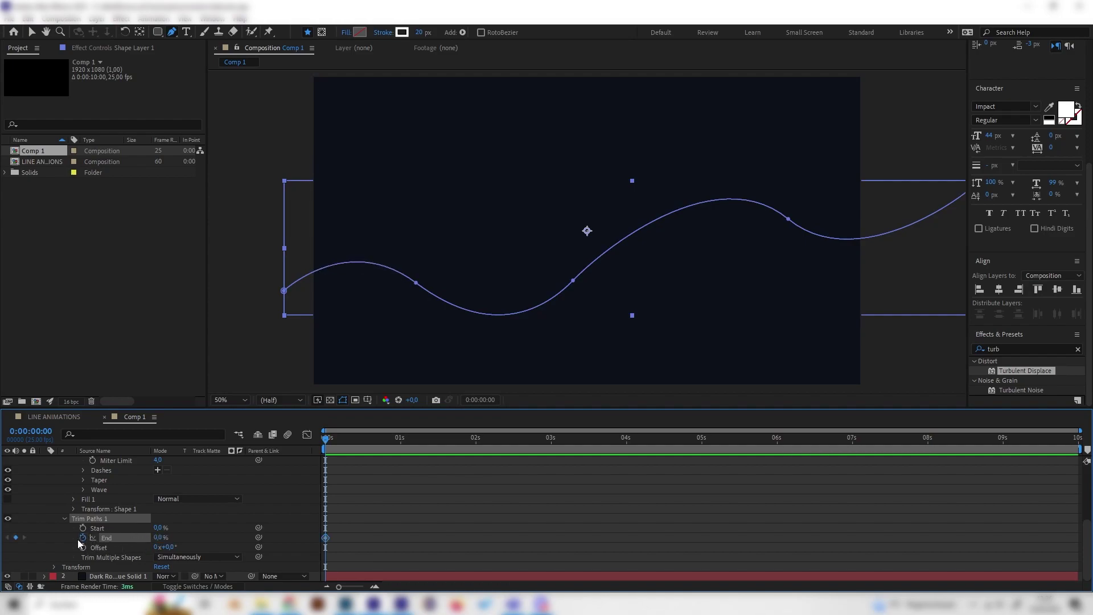
# Keyframe the Trim Paths End at 100% at 5 seconds and preview the line drawing on.
pyautogui.moveTo(503, 437); pyautogui.dragTo(545, 440)
pyautogui.moveTo(699, 449); pyautogui.dragTo(703, 450)
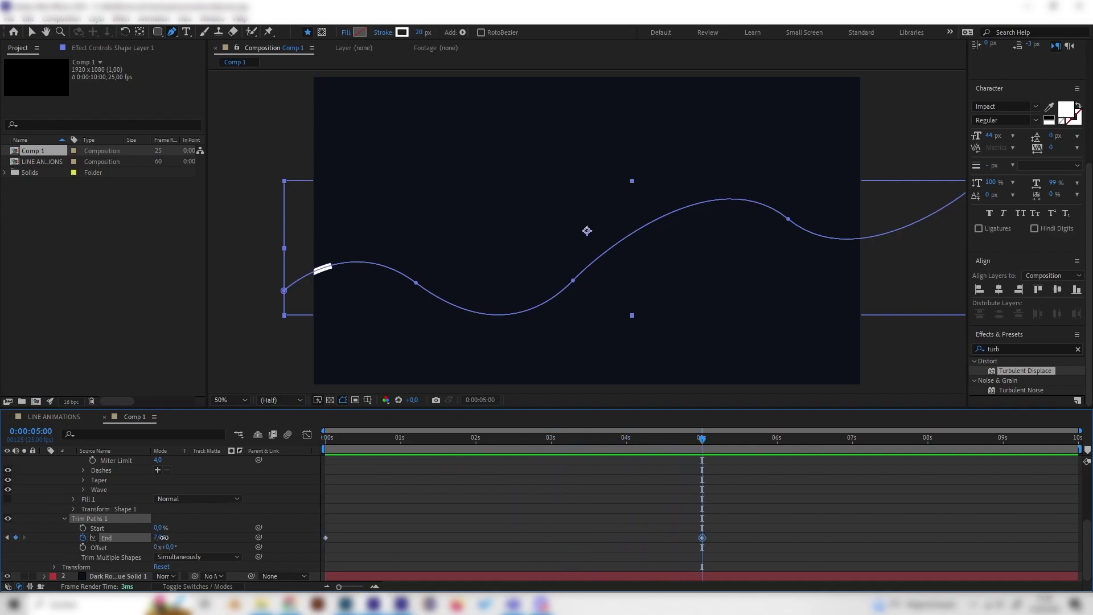
pyautogui.moveTo(163, 537); pyautogui.dragTo(242, 535)
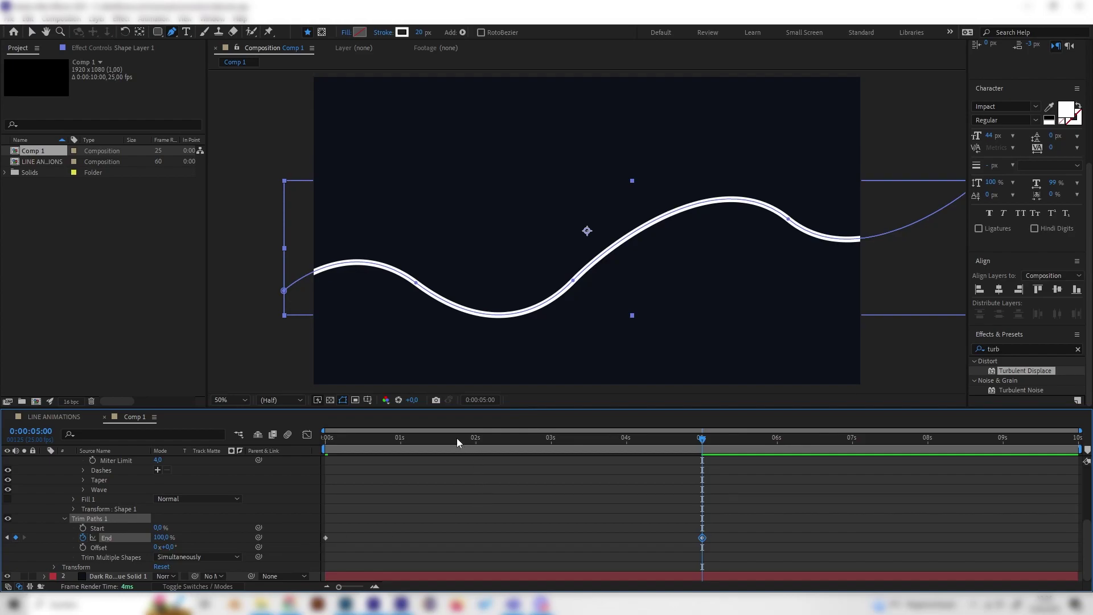
pyautogui.press('Home')
pyautogui.press('space')
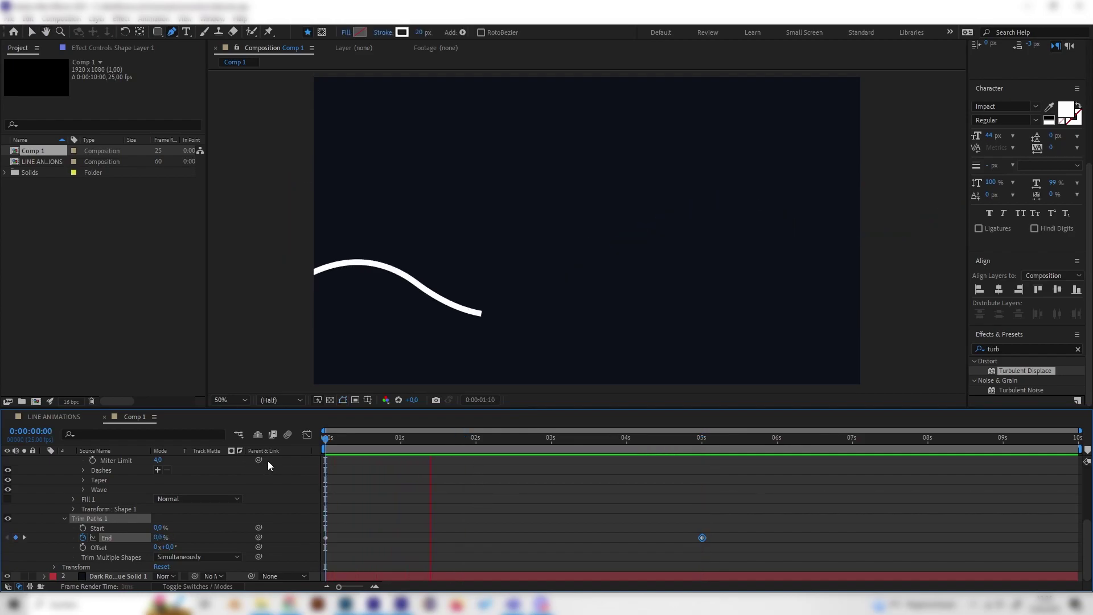
pyautogui.moveTo(496, 448); pyautogui.dragTo(453, 448)
pyautogui.press('space')
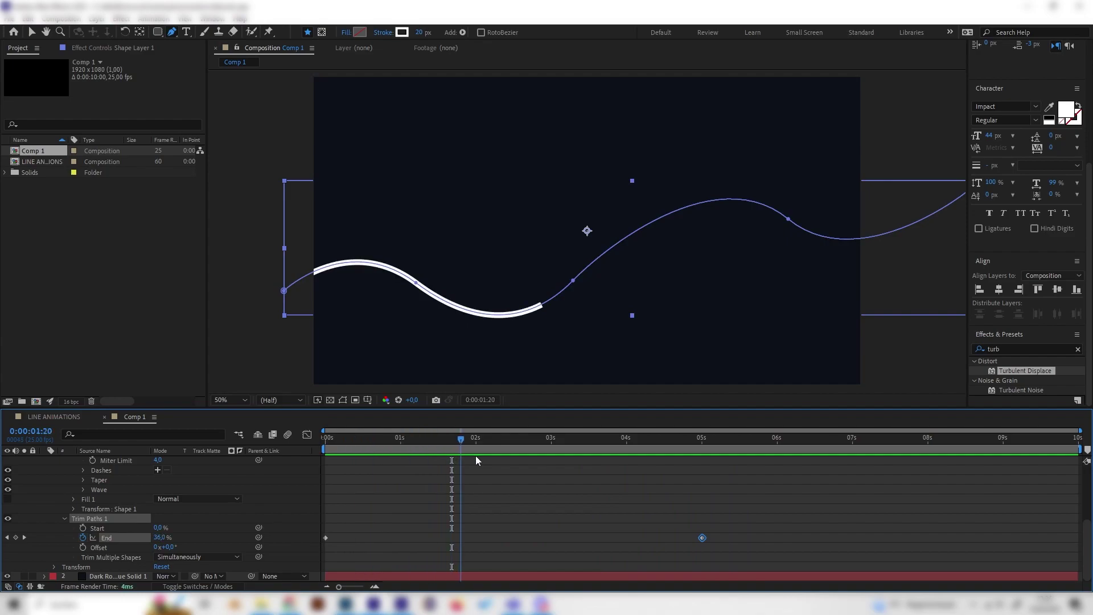
pyautogui.moveTo(789, 453)
pyautogui.mouseDown()
pyautogui.moveTo(349, 483)
pyautogui.moveTo(365, 457)
pyautogui.moveTo(392, 448)
pyautogui.moveTo(261, 473)
pyautogui.mouseUp()
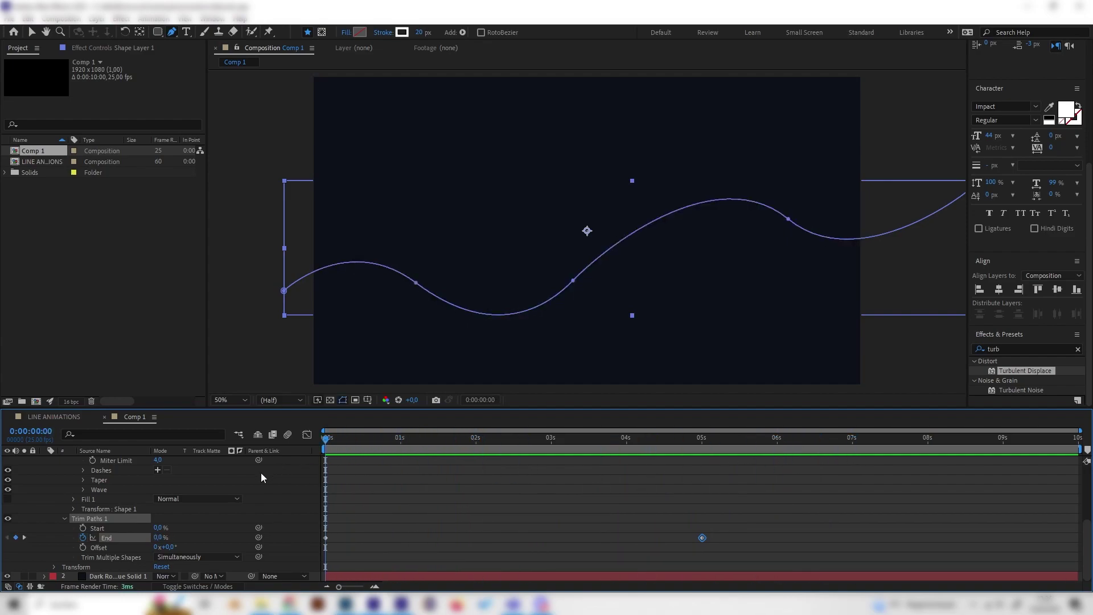
# Keyframe the Trim Paths Start from 0% at 0:00:01:11 to 100% at 0:00:06:06 and play the animation.
pyautogui.moveTo(351, 446)
pyautogui.mouseDown()
pyautogui.moveTo(388, 447)
pyautogui.moveTo(310, 456)
pyautogui.moveTo(428, 443)
pyautogui.mouseUp()
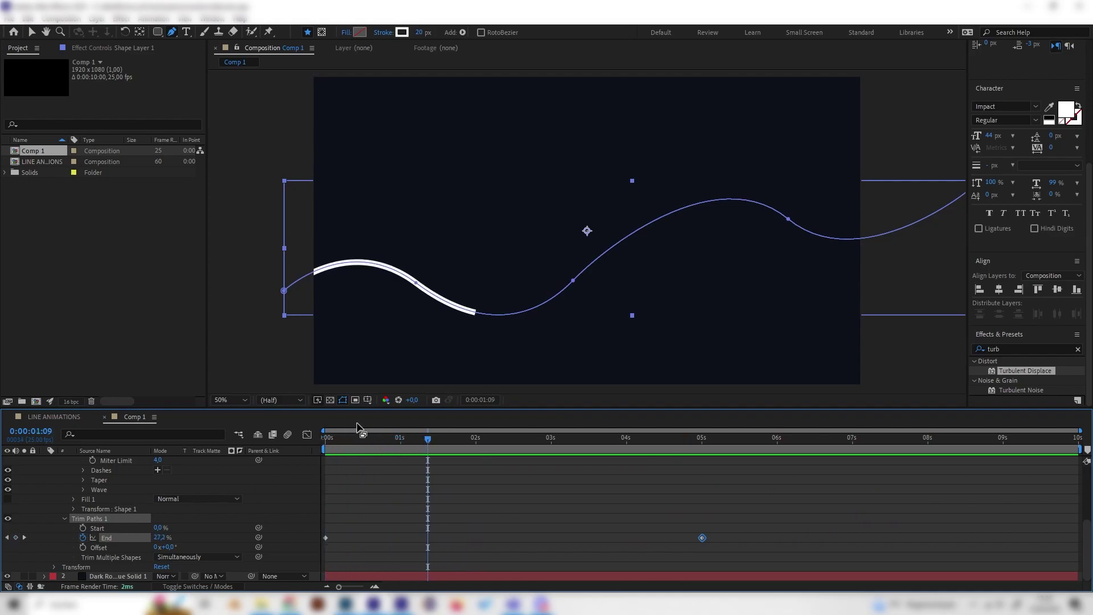
pyautogui.moveTo(342, 440)
pyautogui.mouseDown()
pyautogui.moveTo(332, 442)
pyautogui.moveTo(434, 443)
pyautogui.mouseUp()
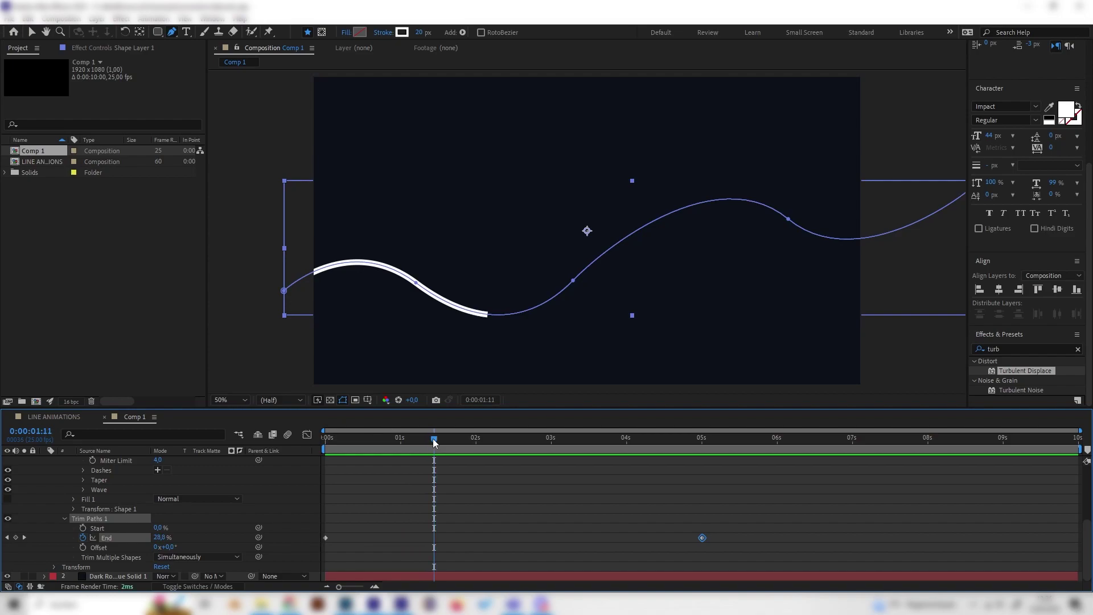
pyautogui.click(82, 528)
pyautogui.moveTo(608, 443)
pyautogui.mouseDown()
pyautogui.moveTo(754, 438)
pyautogui.moveTo(701, 456)
pyautogui.mouseUp()
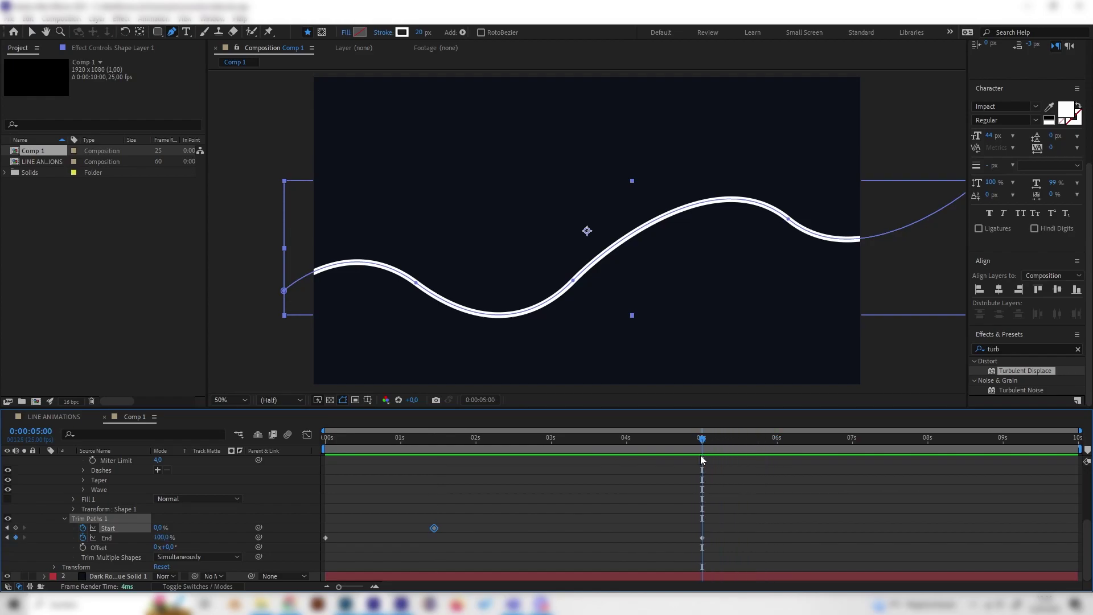
pyautogui.moveTo(771, 447); pyautogui.dragTo(795, 439)
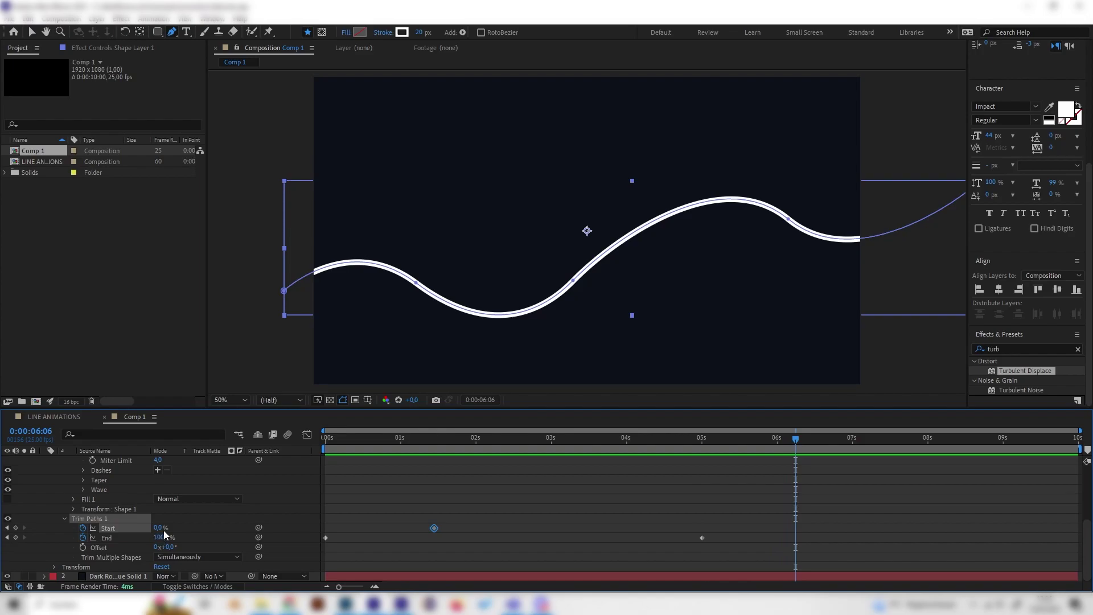
pyautogui.moveTo(161, 528); pyautogui.dragTo(456, 474)
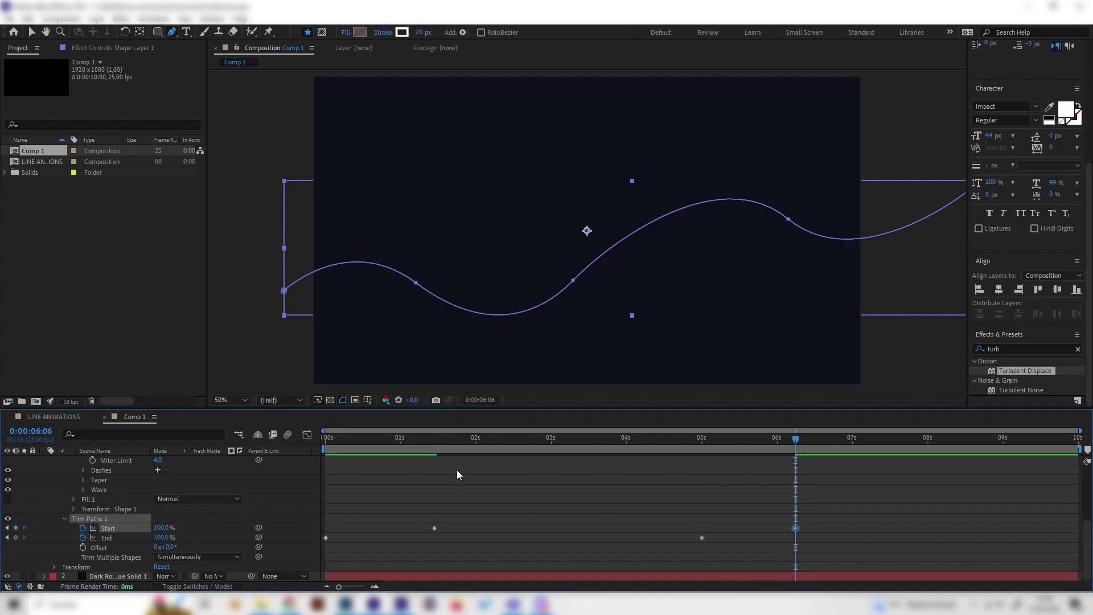
pyautogui.press('space')
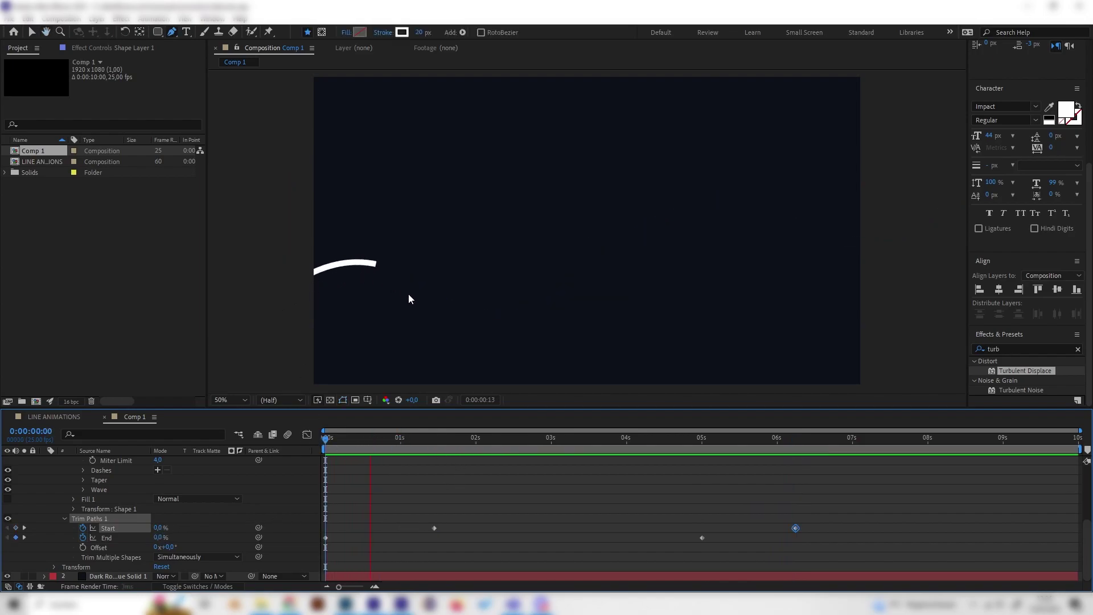
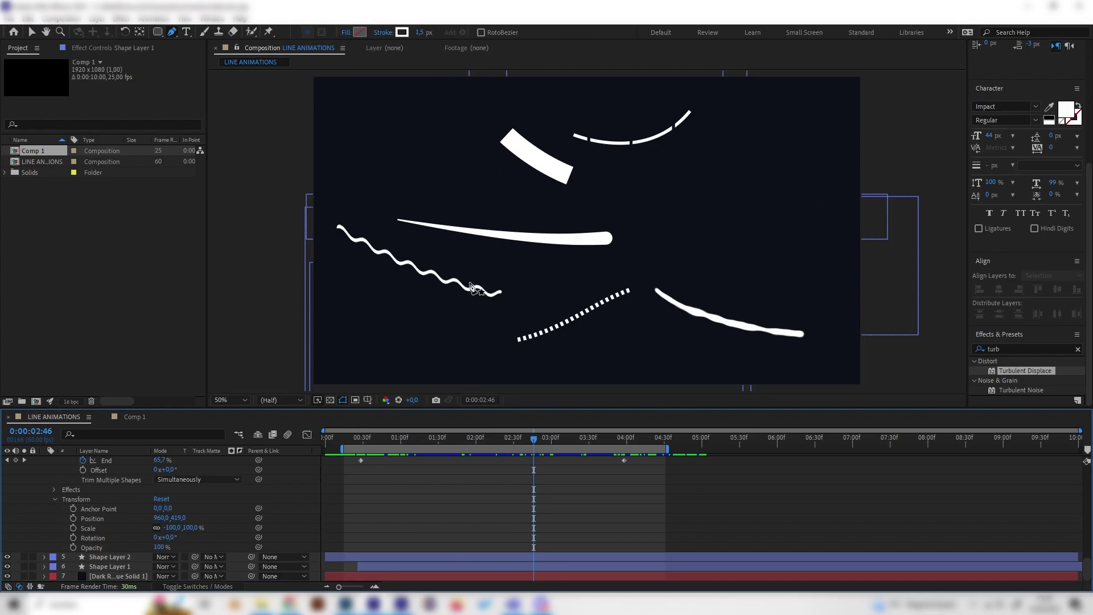
# Return to Comp 1 and duplicate Shape Layer 1 four times.
pyautogui.click(135, 417)
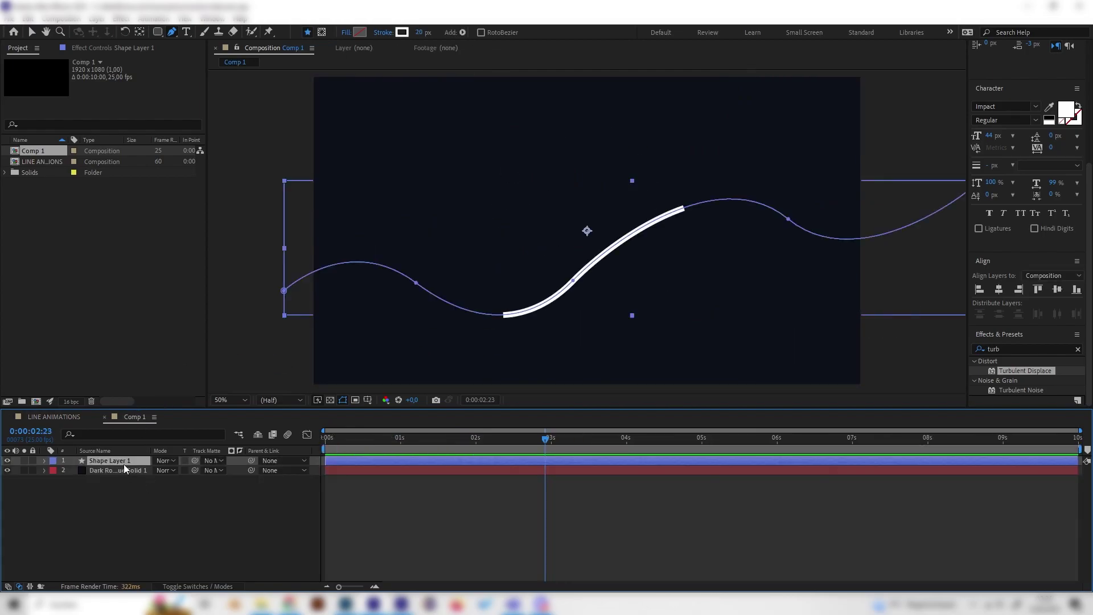
pyautogui.hotkey('ctrl', 'd')
pyautogui.hotkey('ctrl', 'd')
pyautogui.hotkey('ctrl', 'd')
pyautogui.hotkey('ctrl', 'd')
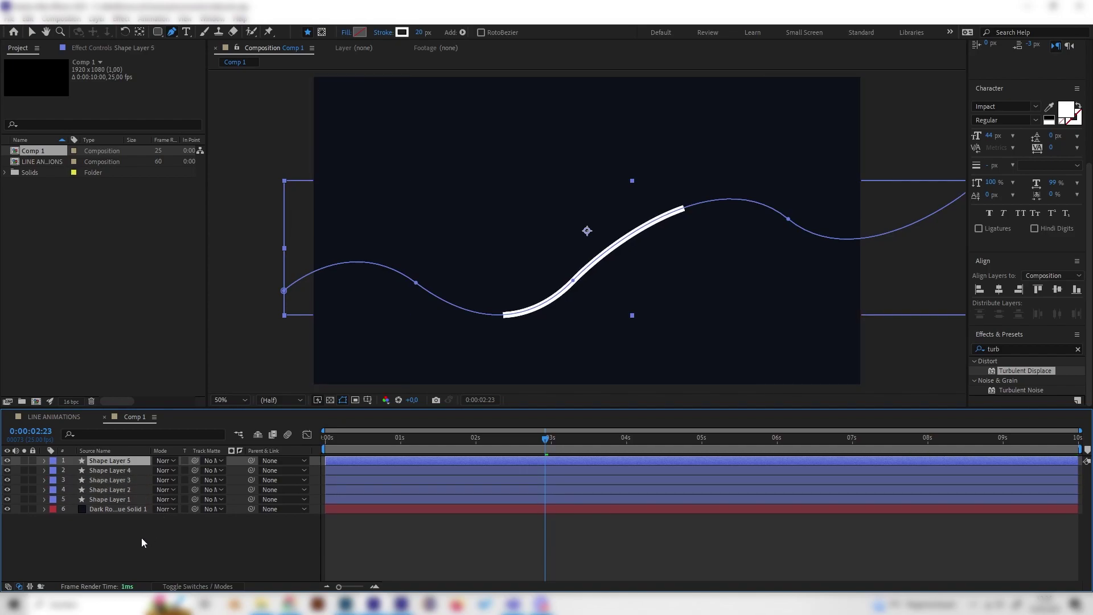
# Hide the duplicated Shape Layers 2 to 5 so only Shape Layer 1 is shown above the solid.
pyautogui.click(120, 538)
pyautogui.click(7, 491)
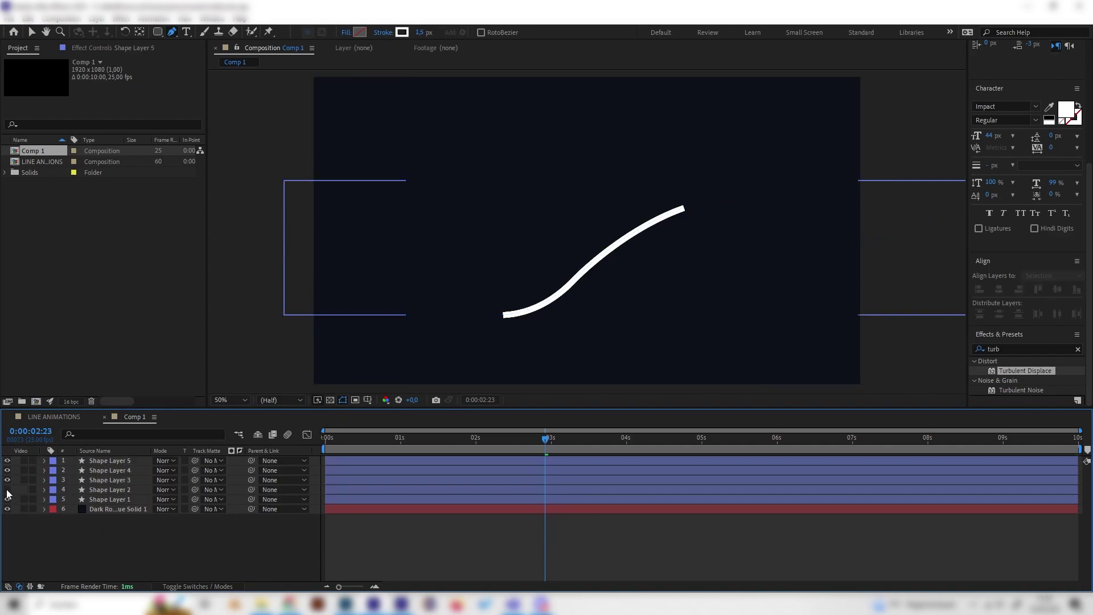
pyautogui.moveTo(7, 471); pyautogui.dragTo(10, 464)
# Expand Shape Layer 1 and set the width of its Stroke 1 to 45.
pyautogui.click(143, 496)
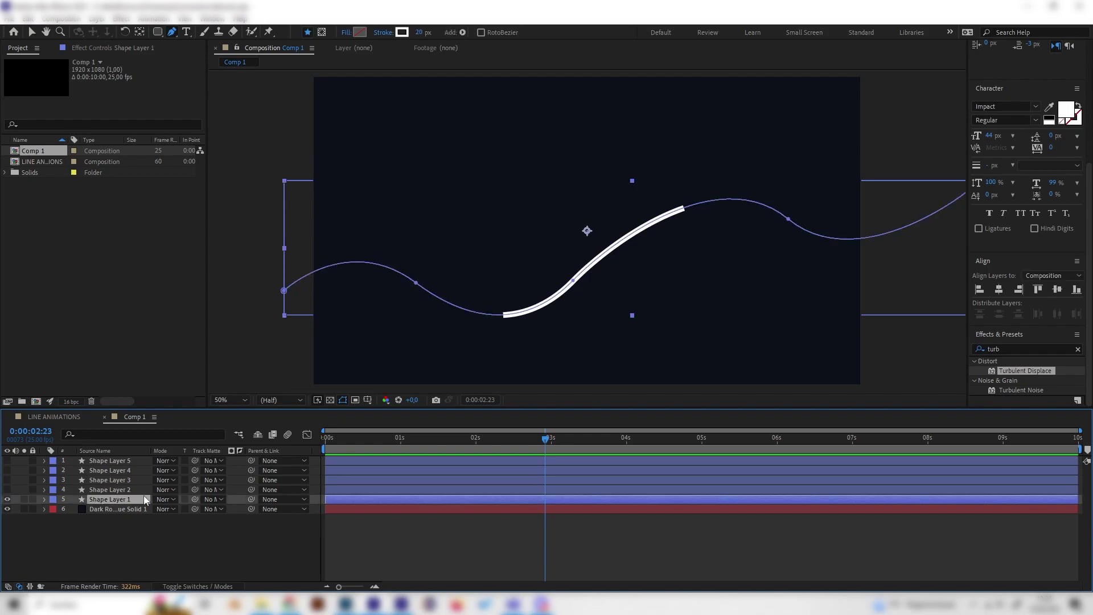
pyautogui.click(45, 499)
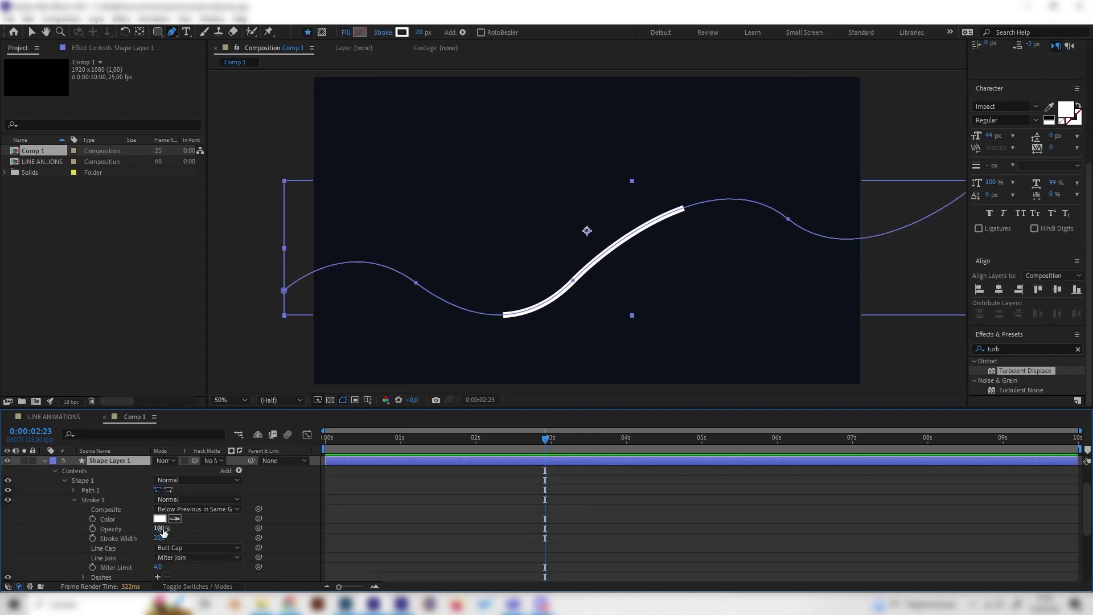
pyautogui.moveTo(161, 538); pyautogui.dragTo(189, 535)
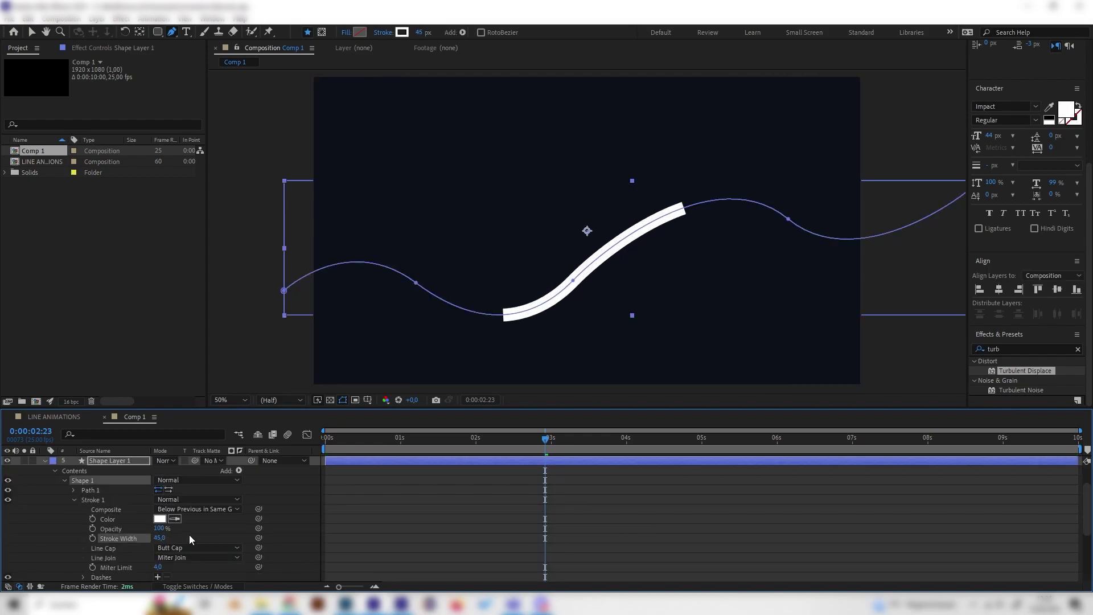
# Play part of the LINE ANIMATIONS composition to compare its line styles, and return to Comp 1 to check the thicker line.
pyautogui.click(61, 416)
pyautogui.click(427, 437)
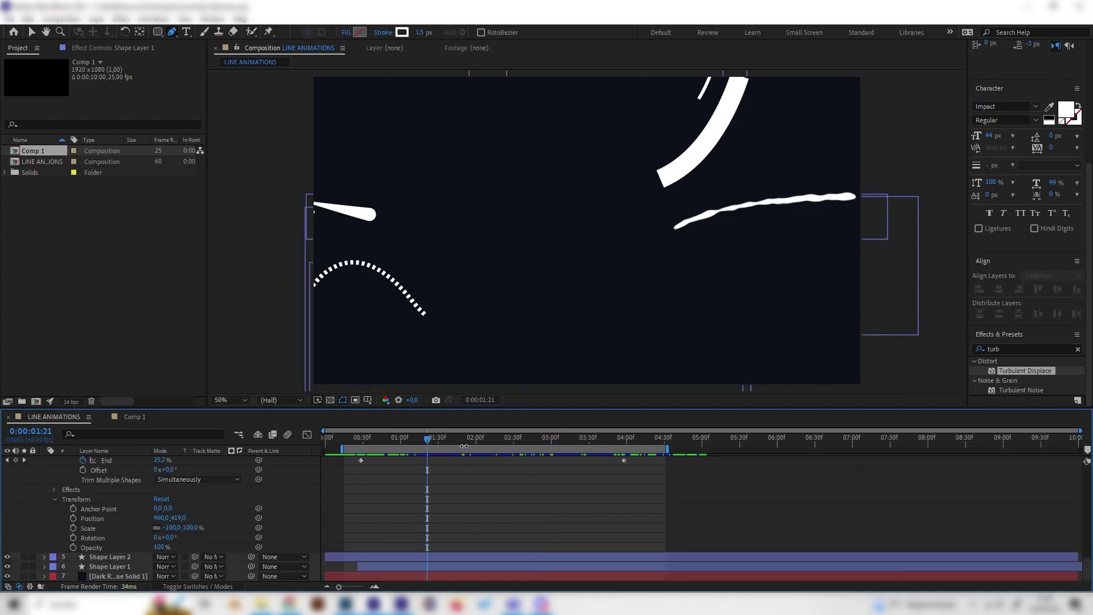
pyautogui.press('space')
pyautogui.press('space')
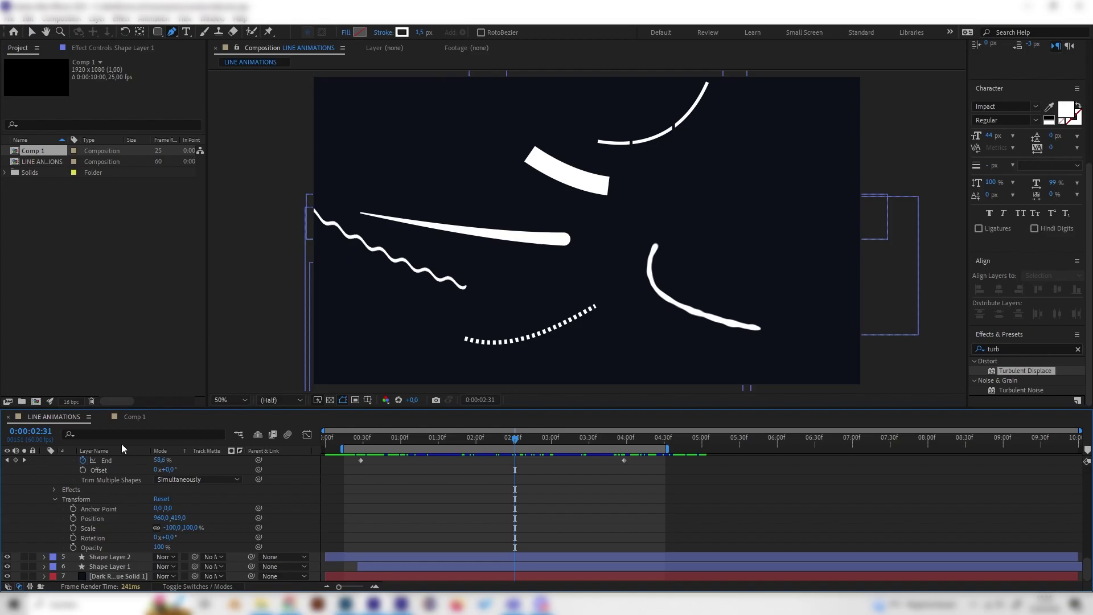
pyautogui.click(129, 417)
pyautogui.moveTo(450, 439); pyautogui.dragTo(501, 442)
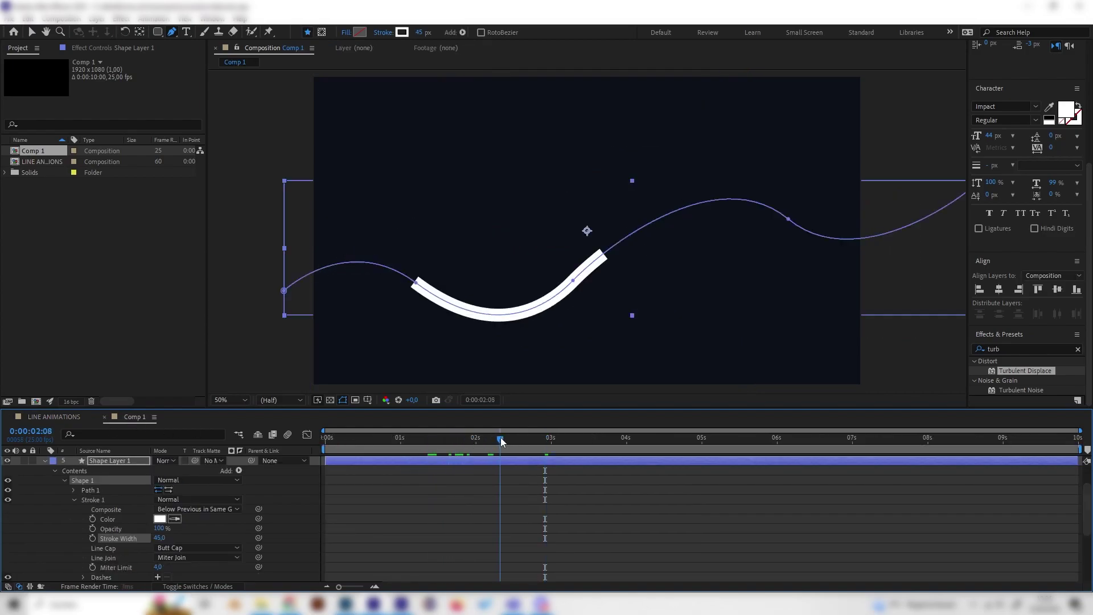
# Add a dash to the Dashes of Shape Layer 1's stroke and preview the dashed line from the start.
pyautogui.scroll(-2, 206, 534)
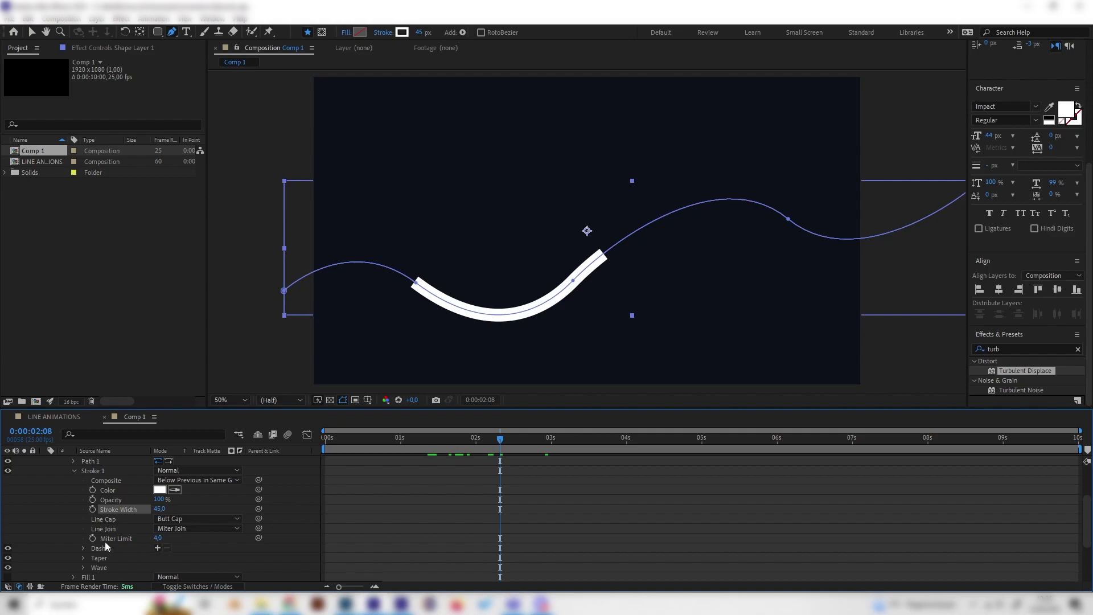
pyautogui.scroll(2, 102, 512)
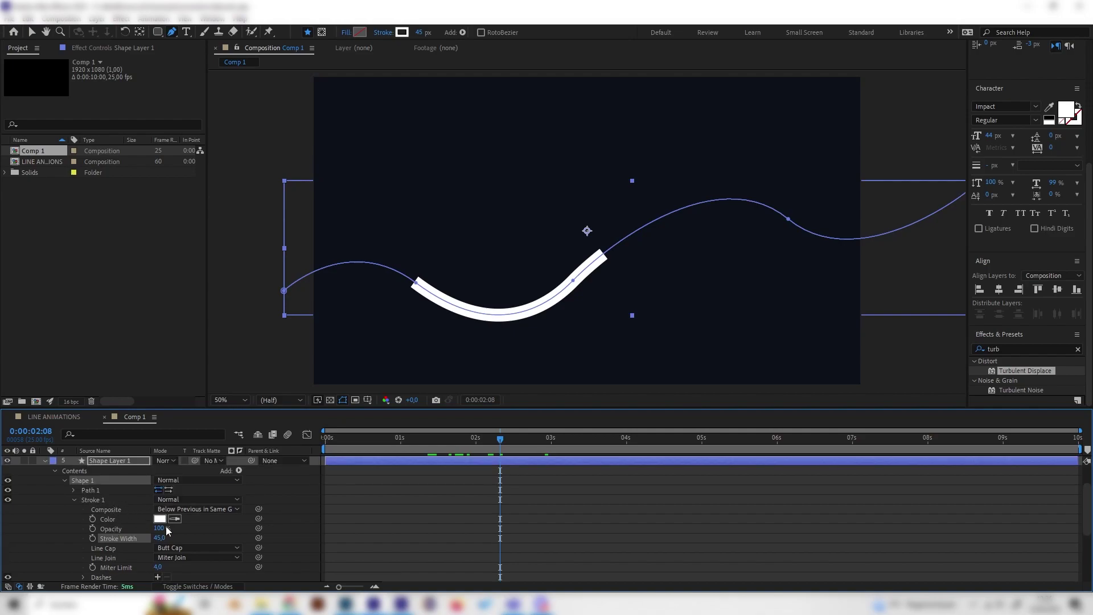
pyautogui.scroll(-2, 162, 541)
pyautogui.click(158, 547)
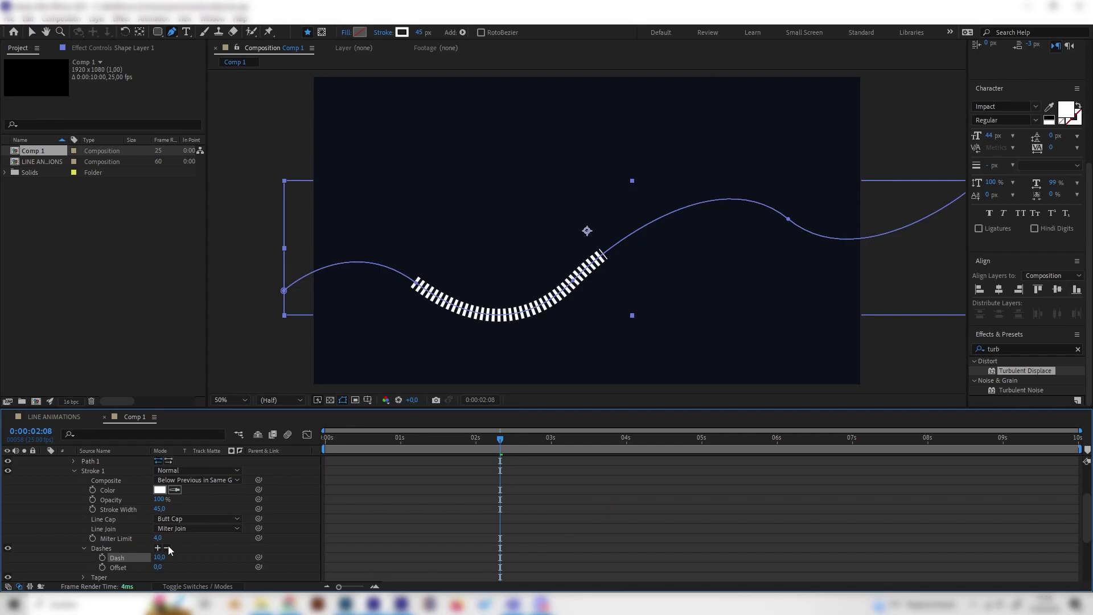
pyautogui.moveTo(448, 440); pyautogui.dragTo(275, 457)
pyautogui.press('F2')
pyautogui.press('space')
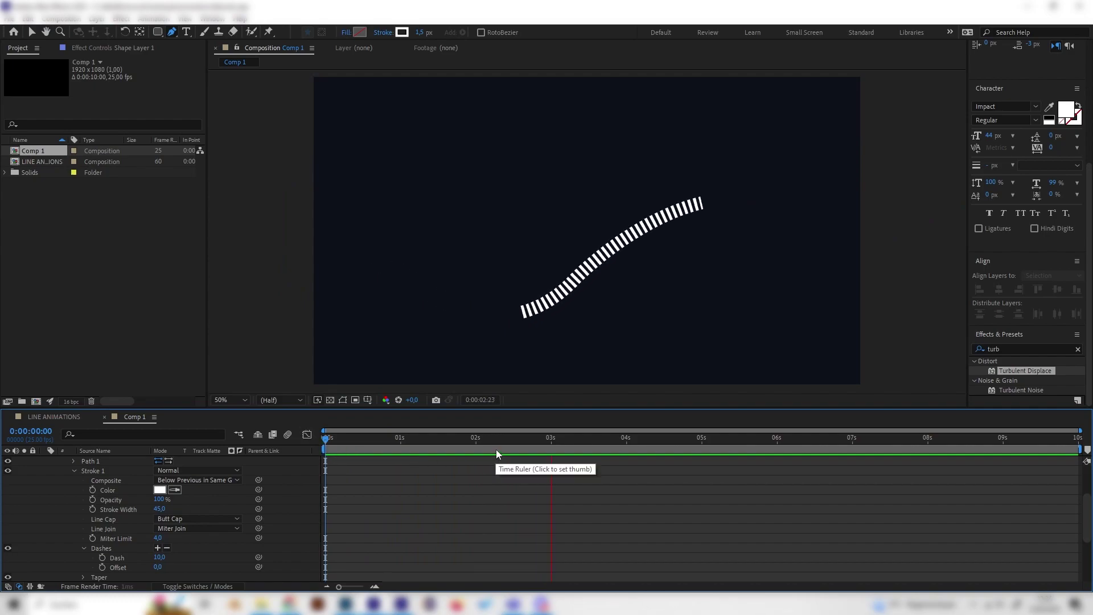
# Set the Dash value of Shape Layer 1's stroke to 33 and play the animation.
pyautogui.click(473, 439)
pyautogui.moveTo(165, 566); pyautogui.dragTo(172, 529)
pyautogui.scroll(-3, 213, 551)
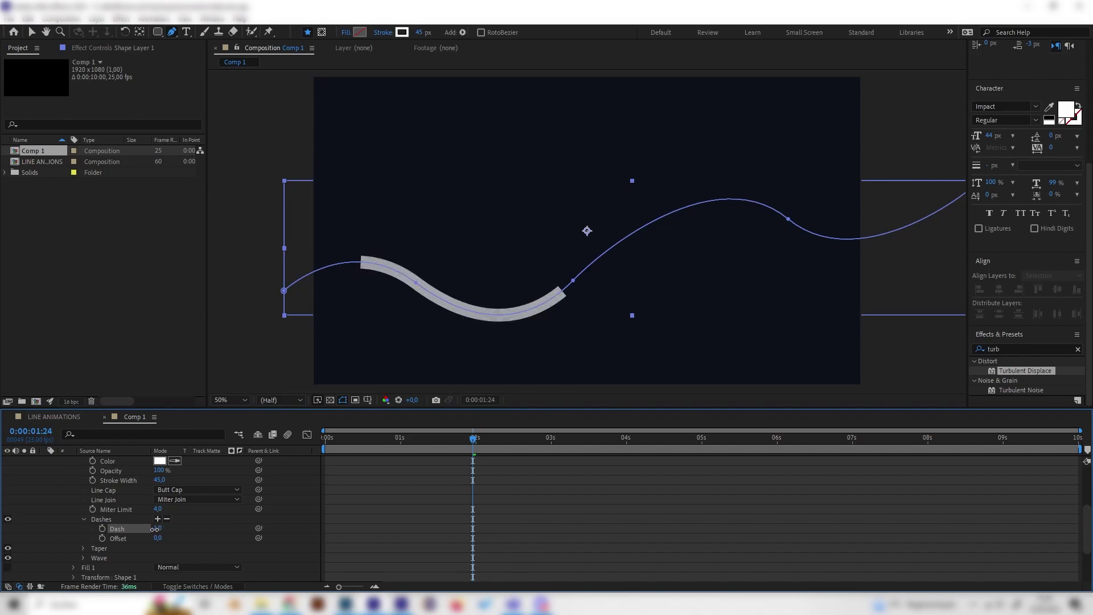
pyautogui.moveTo(169, 529)
pyautogui.mouseDown()
pyautogui.moveTo(152, 530)
pyautogui.moveTo(191, 522)
pyautogui.moveTo(165, 522)
pyautogui.mouseUp()
pyautogui.click(328, 452)
pyautogui.press('space')
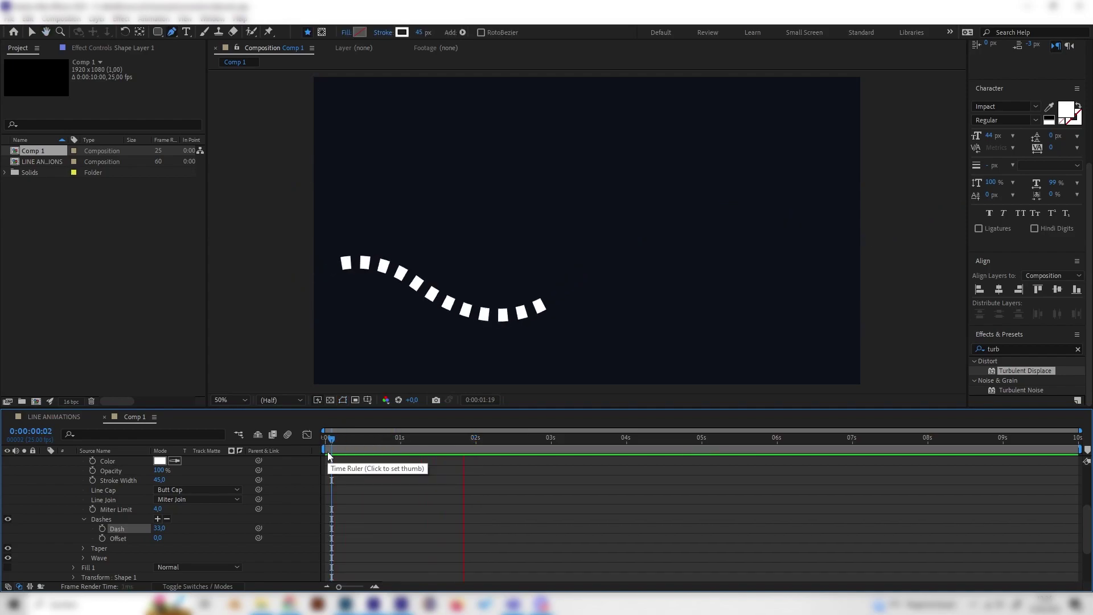
pyautogui.press('space')
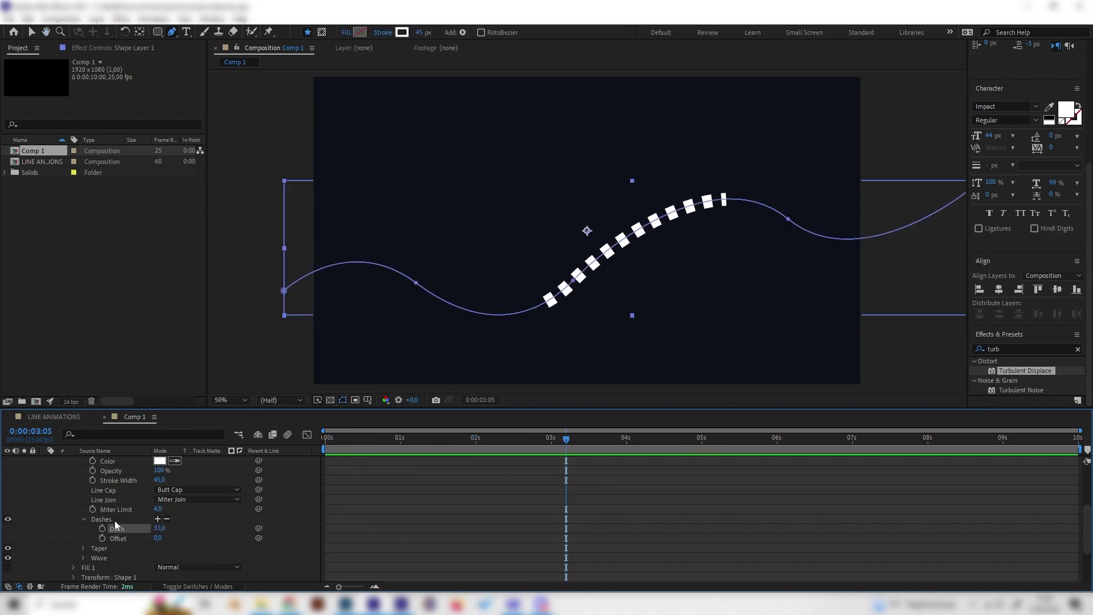
# Collapse and hide Shape Layer 1, and select and show Shape Layer 2 instead.
pyautogui.scroll(4, 116, 520)
pyautogui.click(45, 500)
pyautogui.click(8, 500)
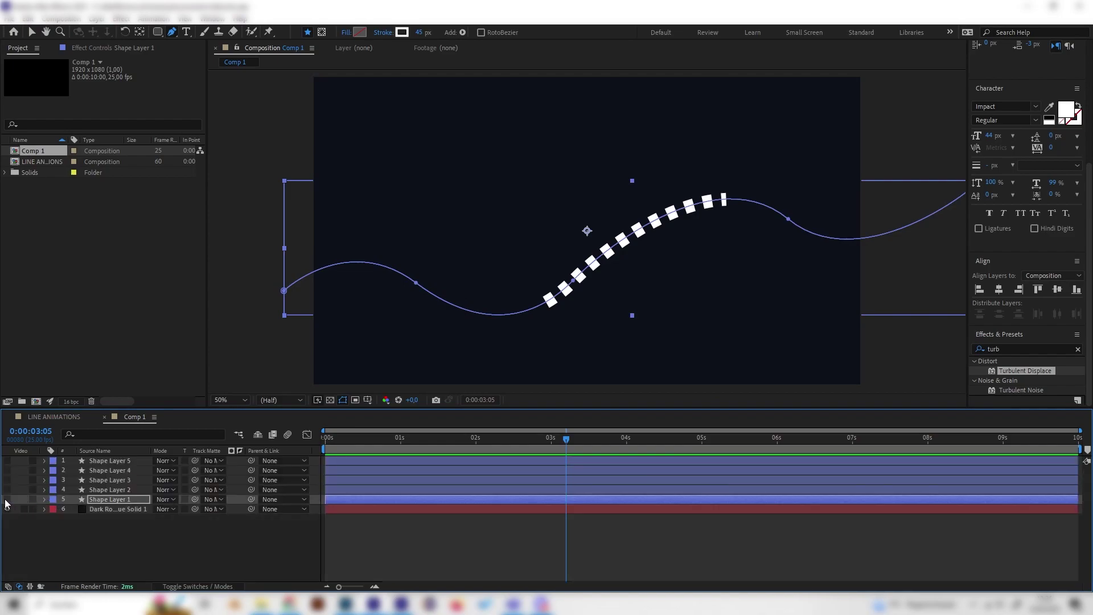
pyautogui.click(21, 490)
pyautogui.click(7, 489)
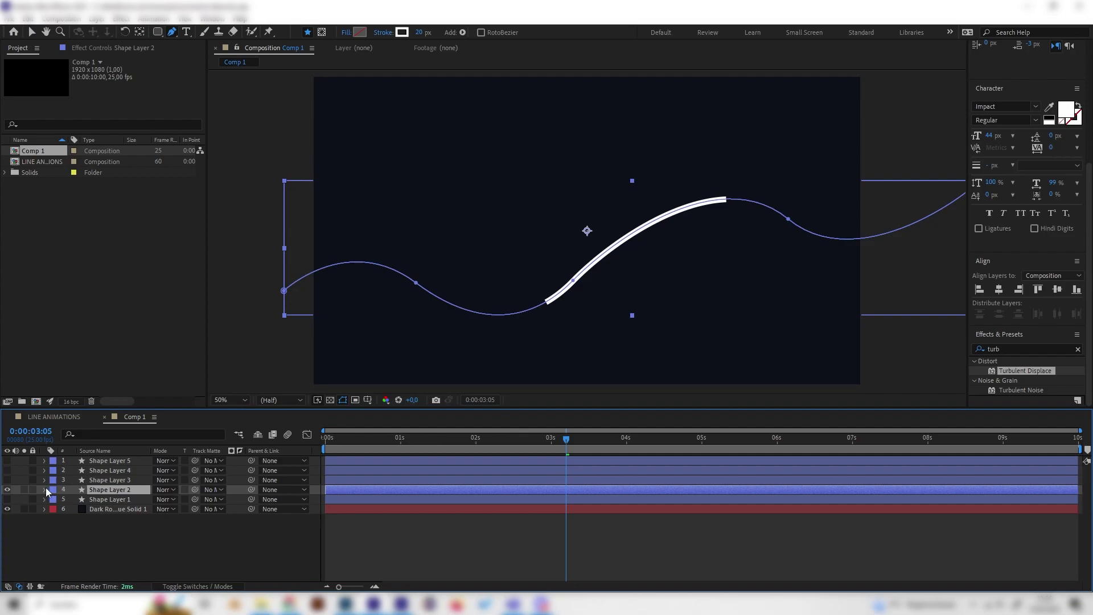
# Expand Shape Layer 2 and examine the tapered line in the LINE ANIMATIONS composition around 0:00:02:27.
pyautogui.click(45, 489)
pyautogui.click(36, 416)
pyautogui.moveTo(444, 439); pyautogui.dragTo(510, 439)
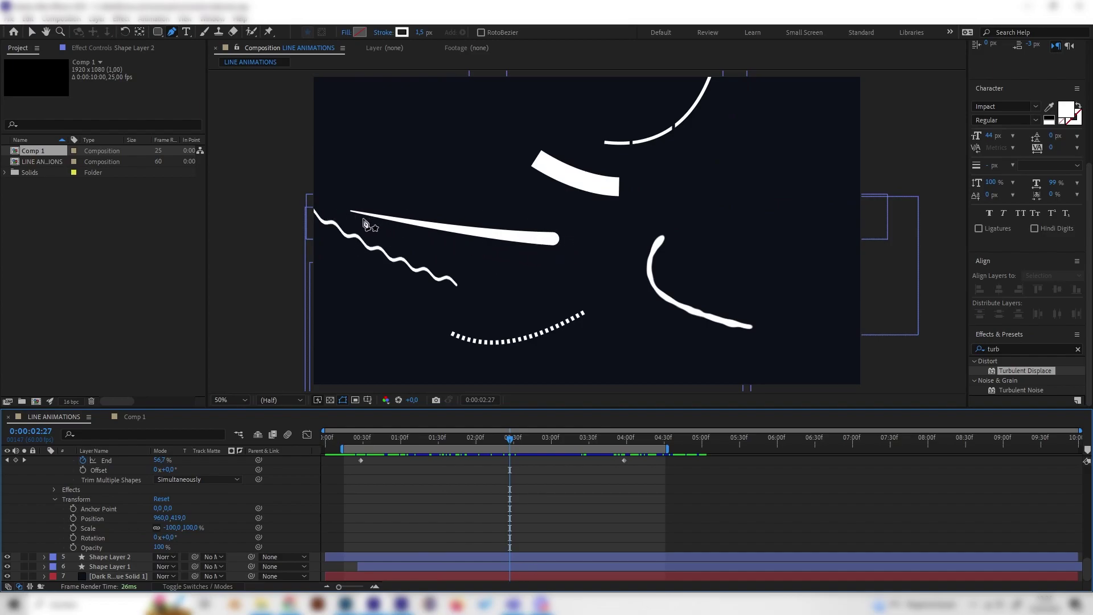
# Return to Comp 1 and expand Shape Layer 2's contents down to the Taper properties of Stroke 1.
pyautogui.click(132, 417)
pyautogui.click(55, 500)
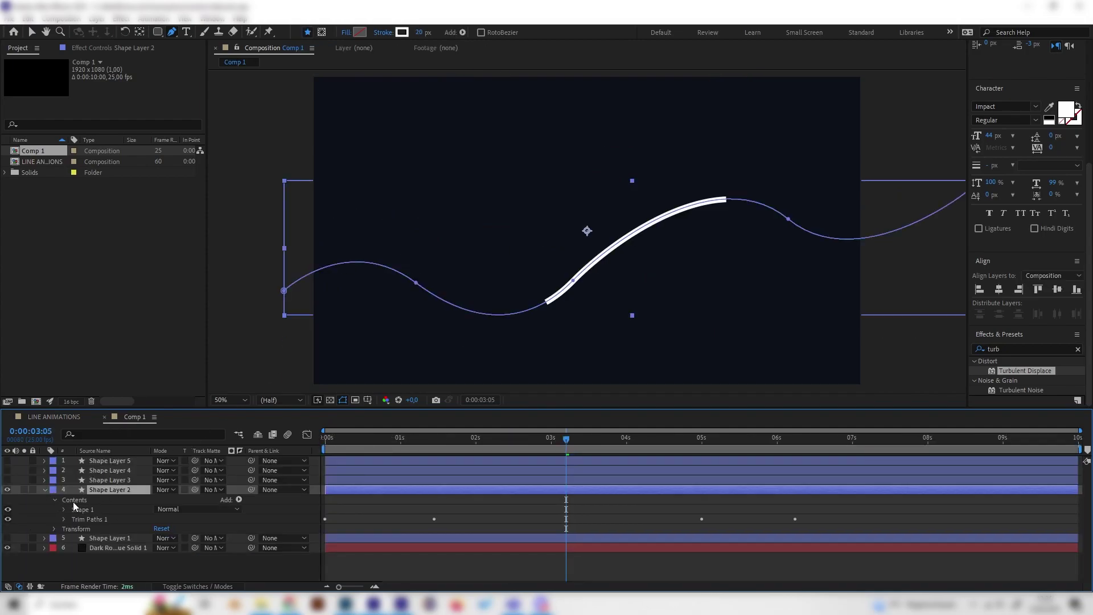
pyautogui.click(64, 509)
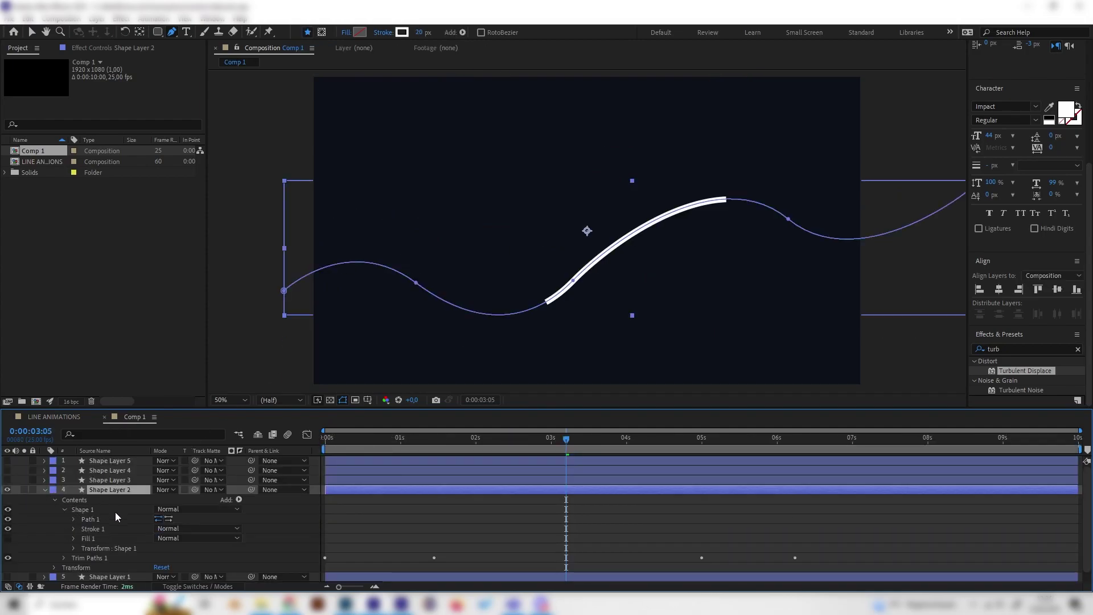
pyautogui.click(73, 528)
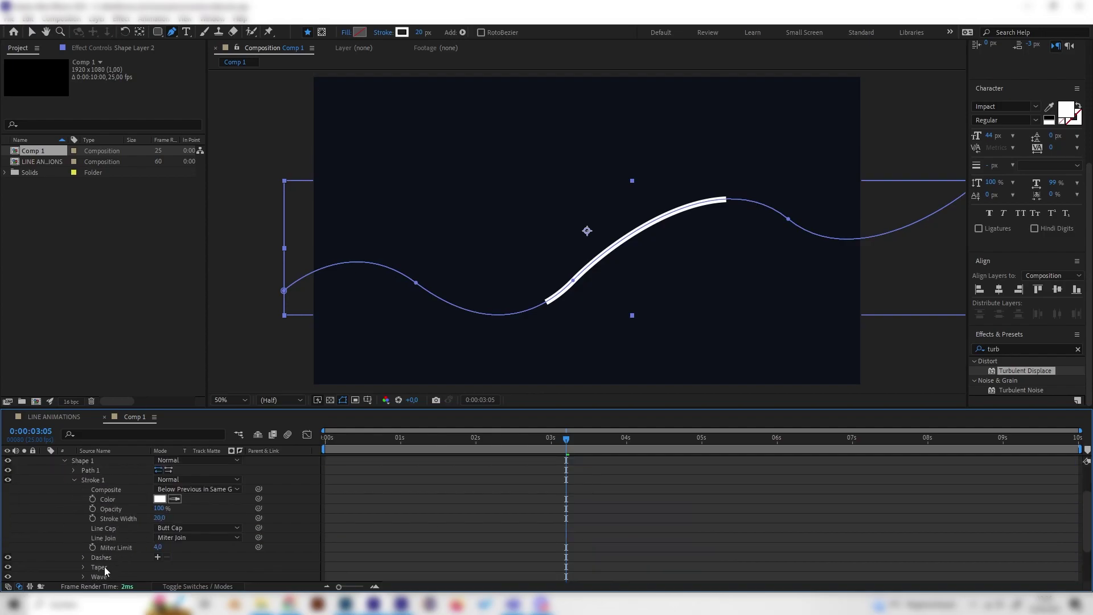
pyautogui.click(83, 567)
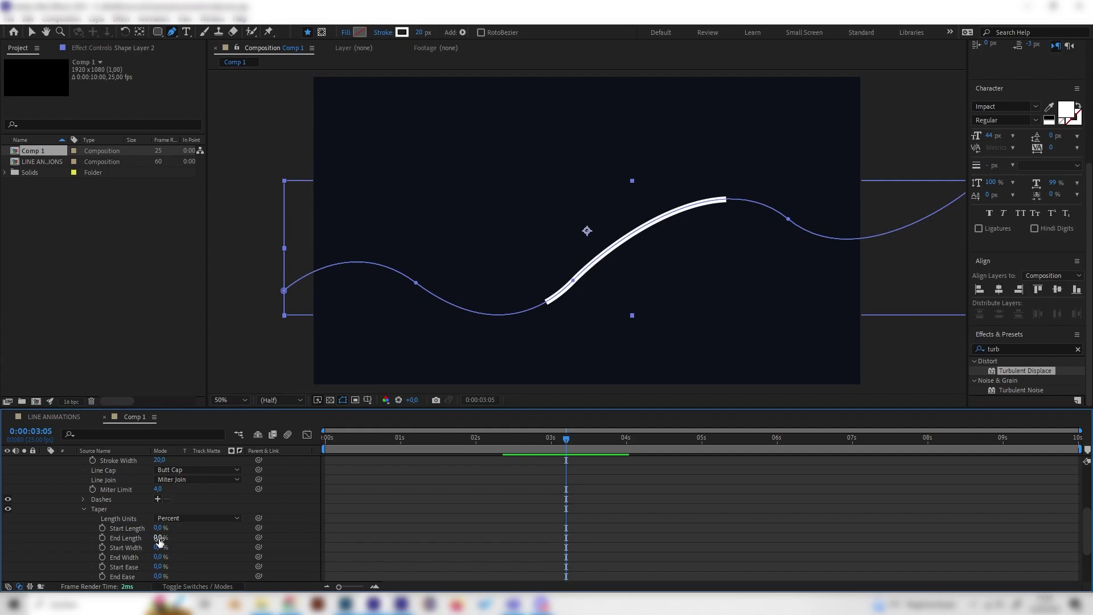
# Set the taper's Start Length to 100% on Shape Layer 2's stroke and play the animation.
pyautogui.moveTo(159, 538)
pyautogui.mouseDown()
pyautogui.moveTo(208, 536)
pyautogui.moveTo(157, 537)
pyautogui.moveTo(212, 521)
pyautogui.mouseUp()
pyautogui.moveTo(401, 443)
pyautogui.mouseDown()
pyautogui.moveTo(347, 449)
pyautogui.moveTo(415, 450)
pyautogui.mouseUp()
pyautogui.press('space')
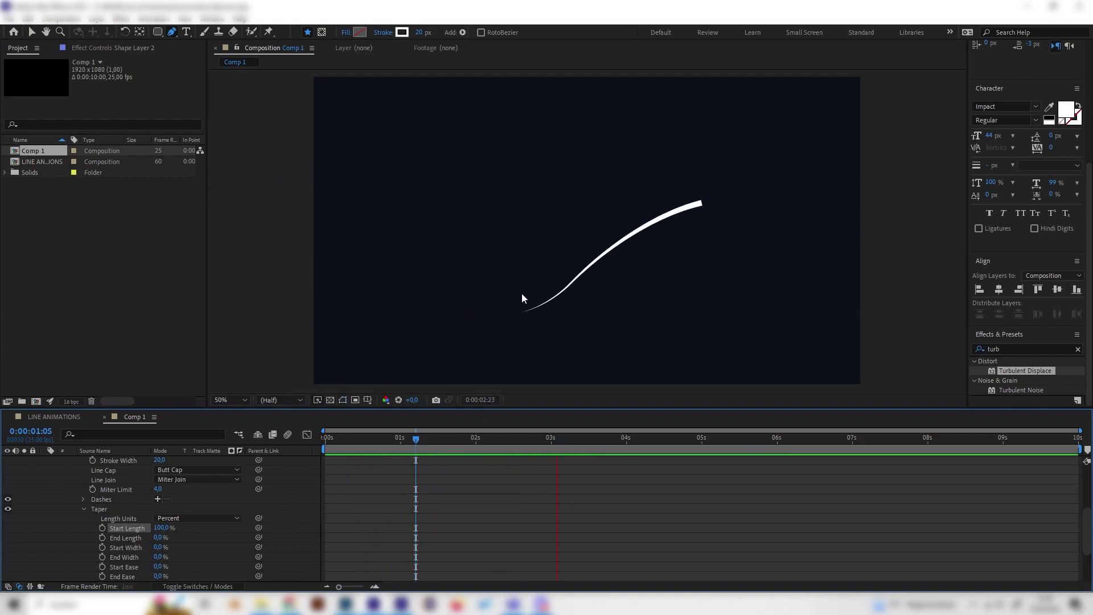
pyautogui.press('space')
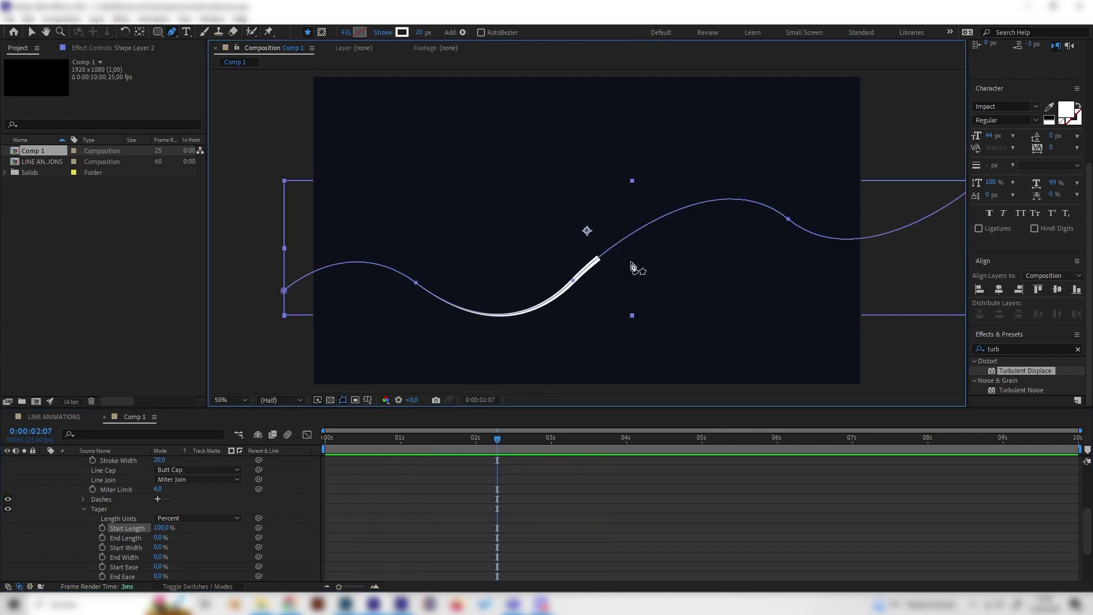
# Set Shape Layer 2's Stroke Width to 40 and scrub through the animation to check the tapered line.
pyautogui.click(33, 32)
pyautogui.scroll(2, 125, 516)
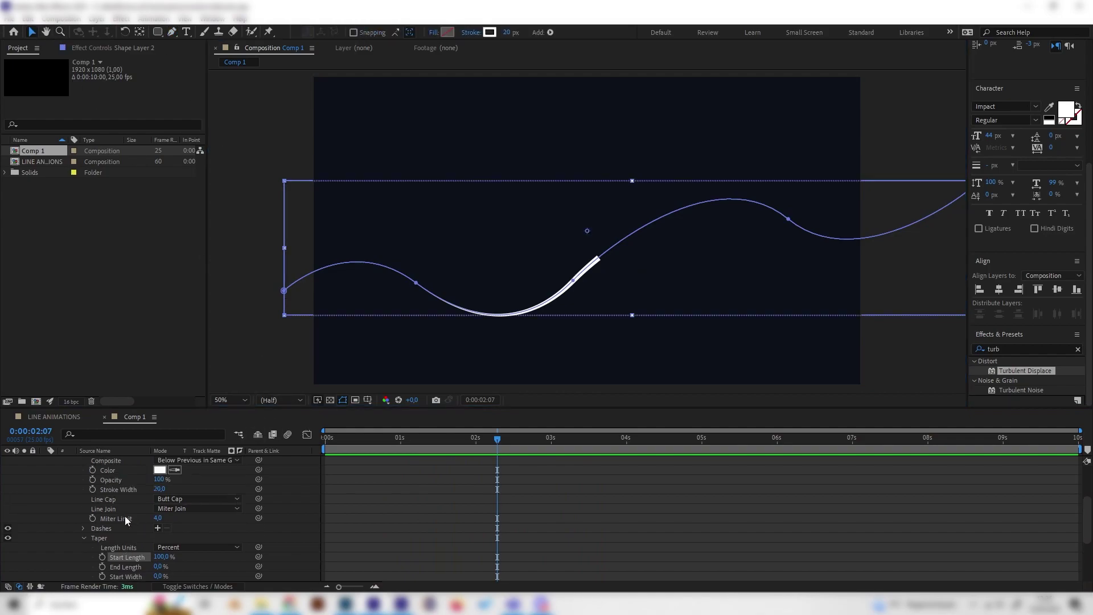
pyautogui.click(485, 438)
pyautogui.press('BackSpace')
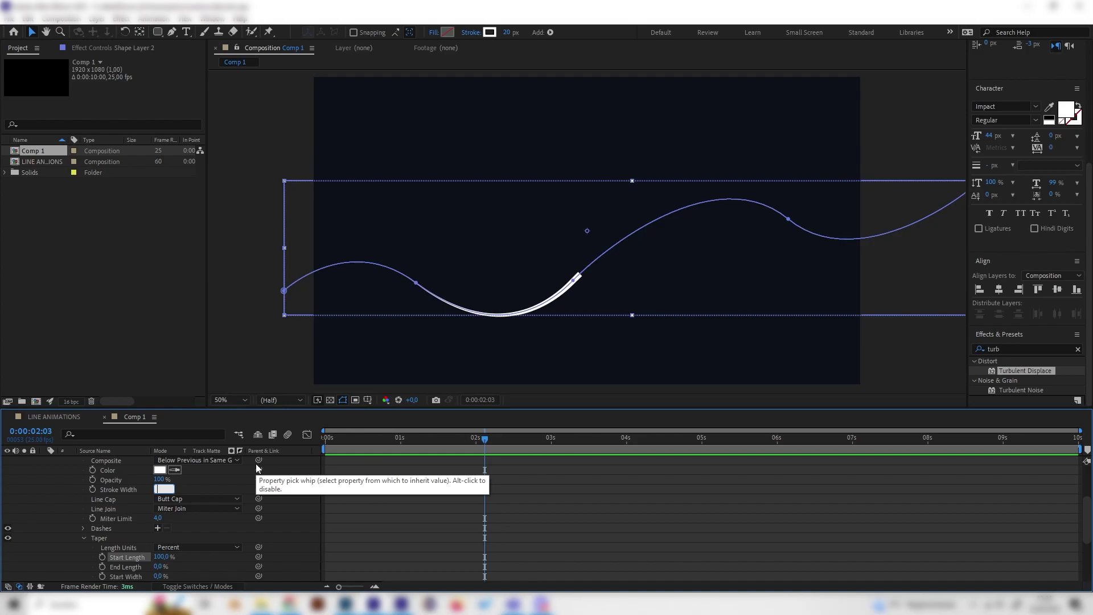
pyautogui.write('40')
pyautogui.press('Return')
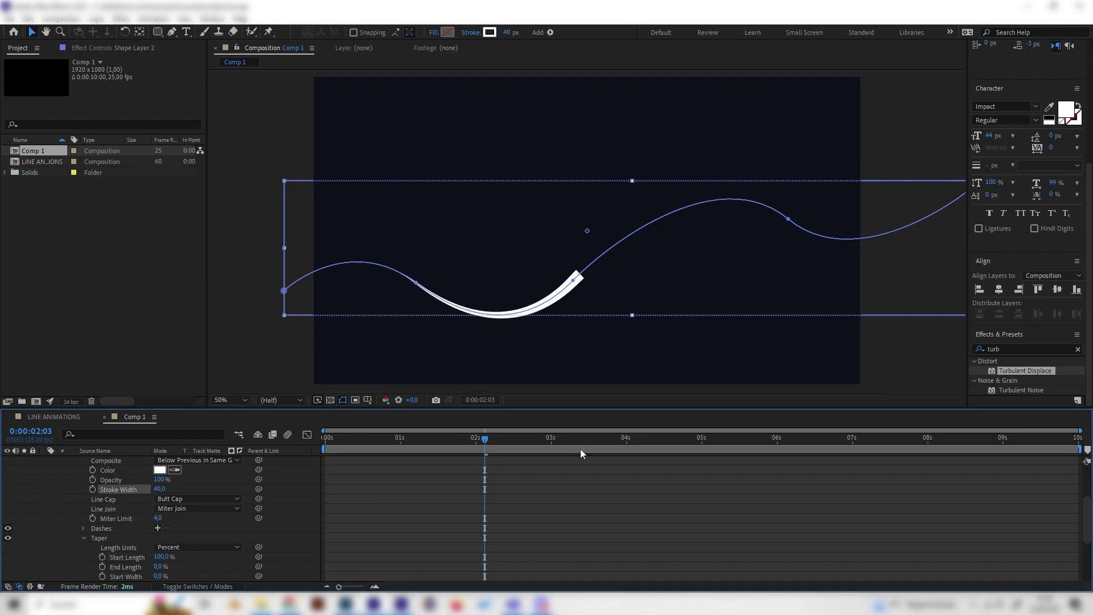
pyautogui.moveTo(487, 437)
pyautogui.mouseDown()
pyautogui.moveTo(458, 439)
pyautogui.moveTo(600, 425)
pyautogui.mouseUp()
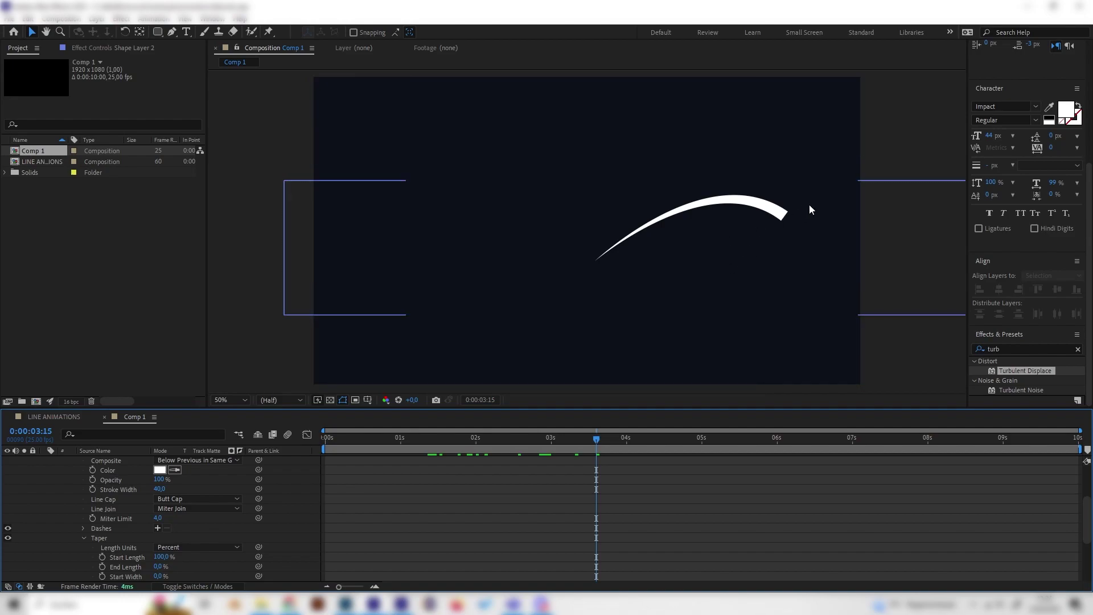
# Change Shape Layer 2's Line Cap to Round Cap and play the animation from the start.
pyautogui.click(178, 502)
pyautogui.click(183, 523)
pyautogui.moveTo(532, 438); pyautogui.dragTo(296, 467)
pyautogui.press('space')
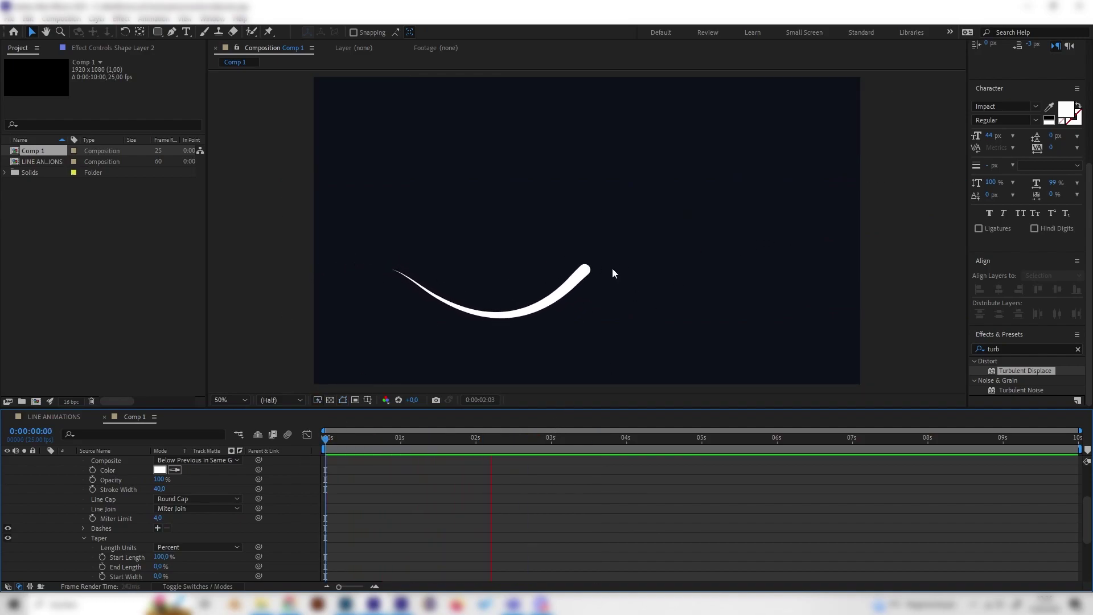
pyautogui.moveTo(500, 438); pyautogui.dragTo(479, 438)
# Try an End Length of 21% in Shape Layer 2's stroke taper and play the animation from the start.
pyautogui.scroll(-2, 165, 540)
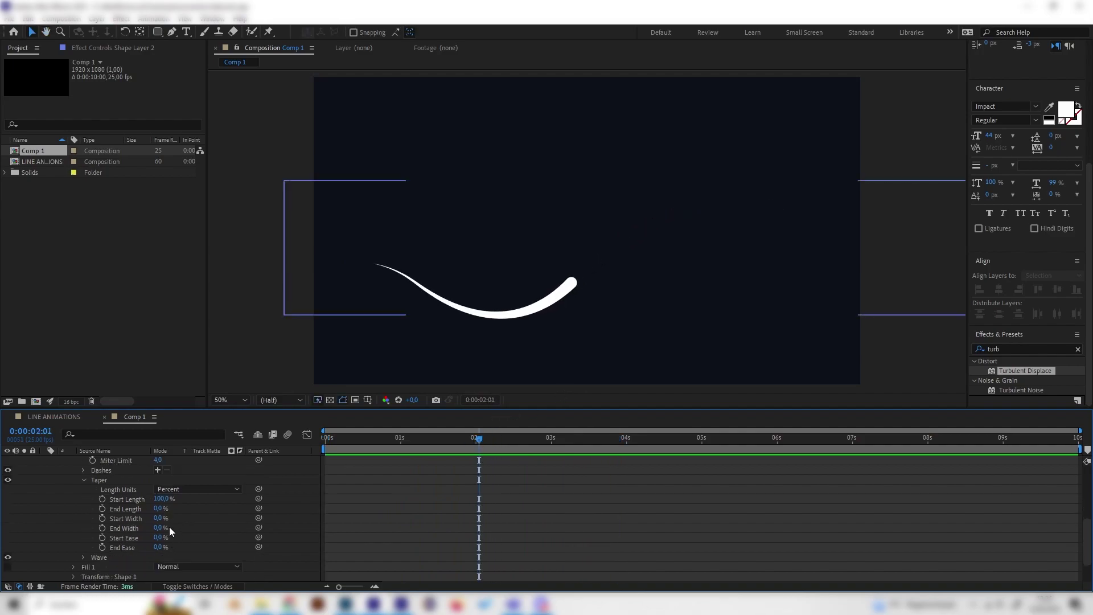
pyautogui.moveTo(160, 511); pyautogui.dragTo(167, 506)
pyautogui.moveTo(376, 440); pyautogui.dragTo(312, 450)
pyautogui.press('space')
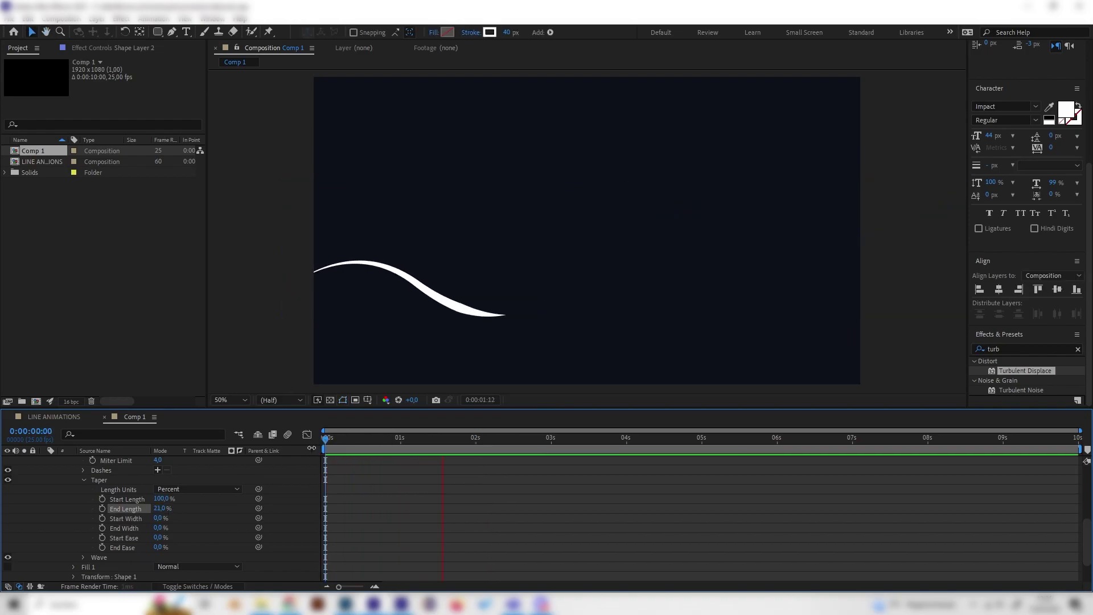
# Set the taper's End Length to 85% and End Width to 96% on Shape Layer 2's stroke, and preview the animation.
pyautogui.moveTo(163, 509)
pyautogui.mouseDown()
pyautogui.moveTo(197, 507)
pyautogui.moveTo(179, 525)
pyautogui.moveTo(188, 520)
pyautogui.moveTo(170, 519)
pyautogui.moveTo(194, 519)
pyautogui.mouseUp()
pyautogui.press('space')
pyautogui.moveTo(456, 446); pyautogui.dragTo(329, 461)
pyautogui.press('space')
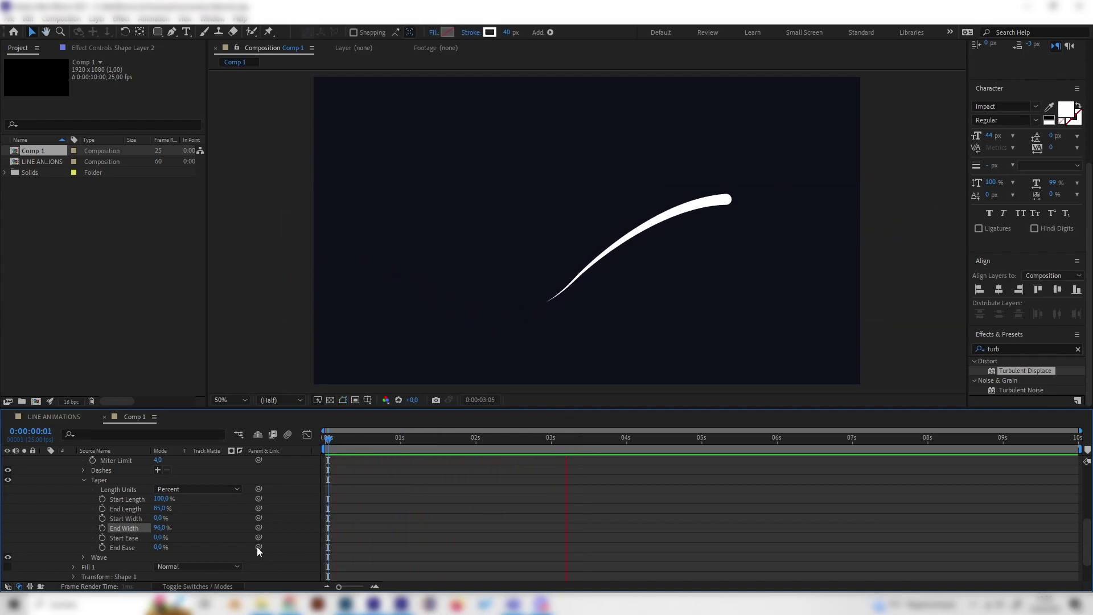
pyautogui.press('space')
pyautogui.moveTo(502, 446); pyautogui.dragTo(446, 438)
# Collapse and hide Shape Layer 2, and show, select and expand Shape Layer 3 instead.
pyautogui.scroll(5, 87, 502)
pyautogui.click(45, 489)
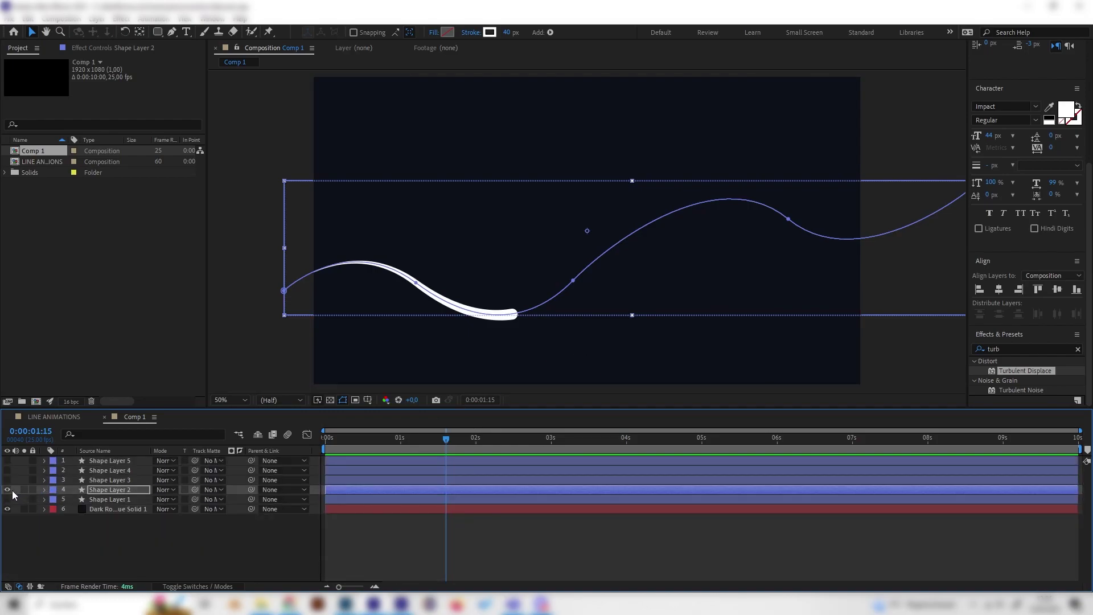
pyautogui.click(7, 490)
pyautogui.click(8, 479)
pyautogui.click(135, 482)
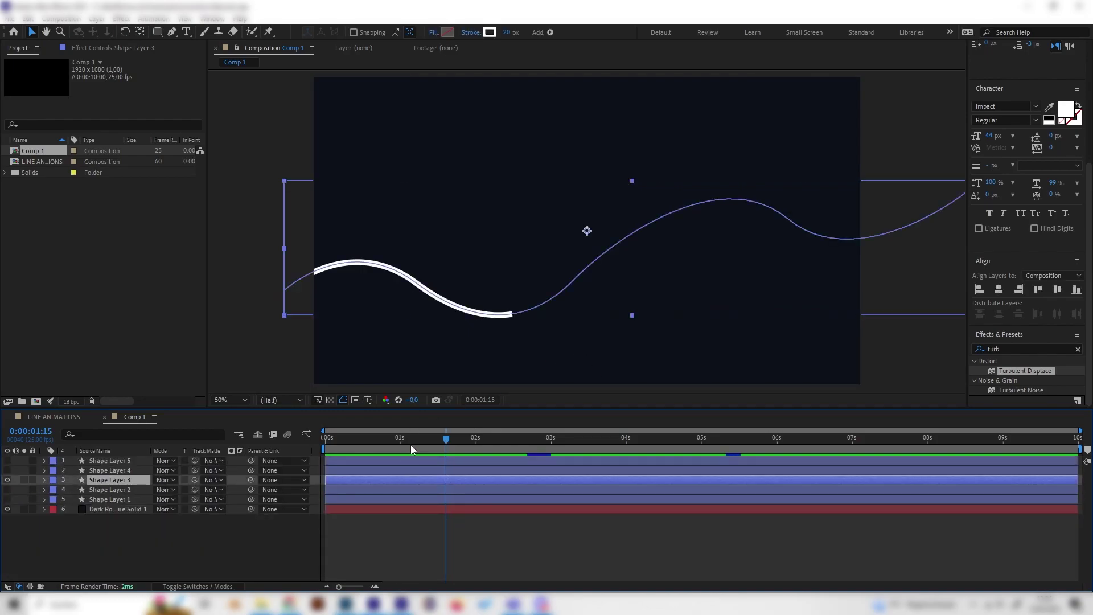
pyautogui.press('space')
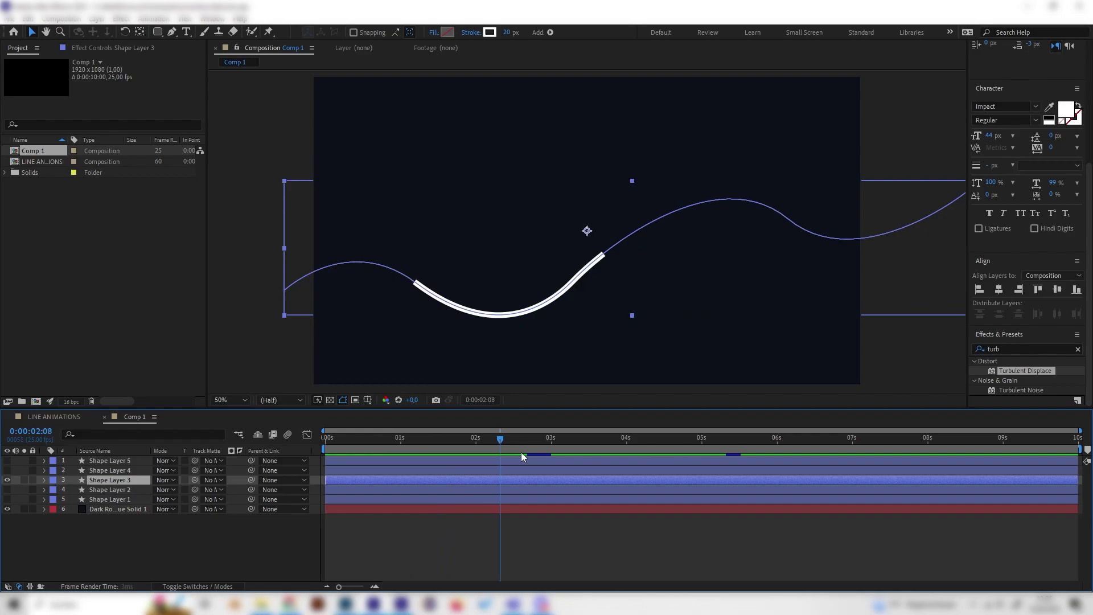
pyautogui.click(45, 480)
pyautogui.click(54, 490)
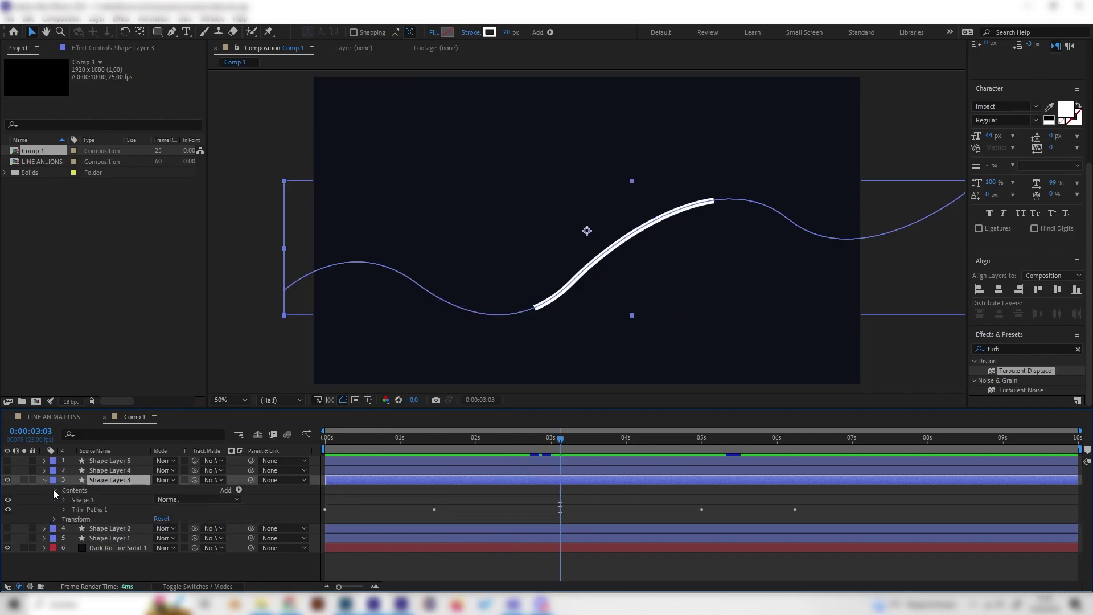
# Examine the line with roughened edges in the LINE ANIMATIONS composition by playing it from around 0:00:01:36.
pyautogui.click(66, 416)
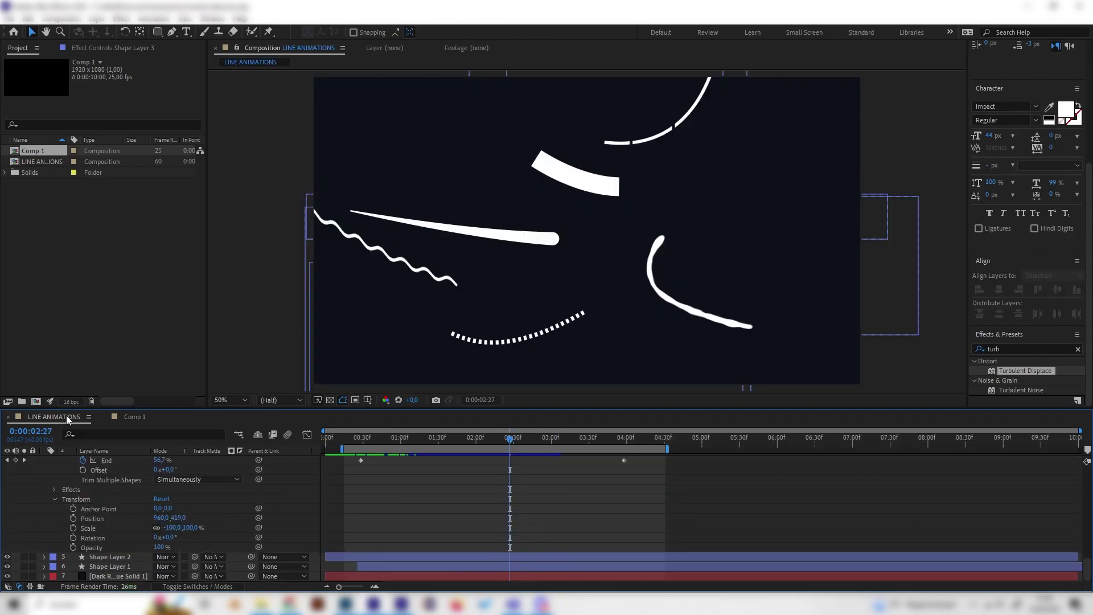
pyautogui.click(470, 438)
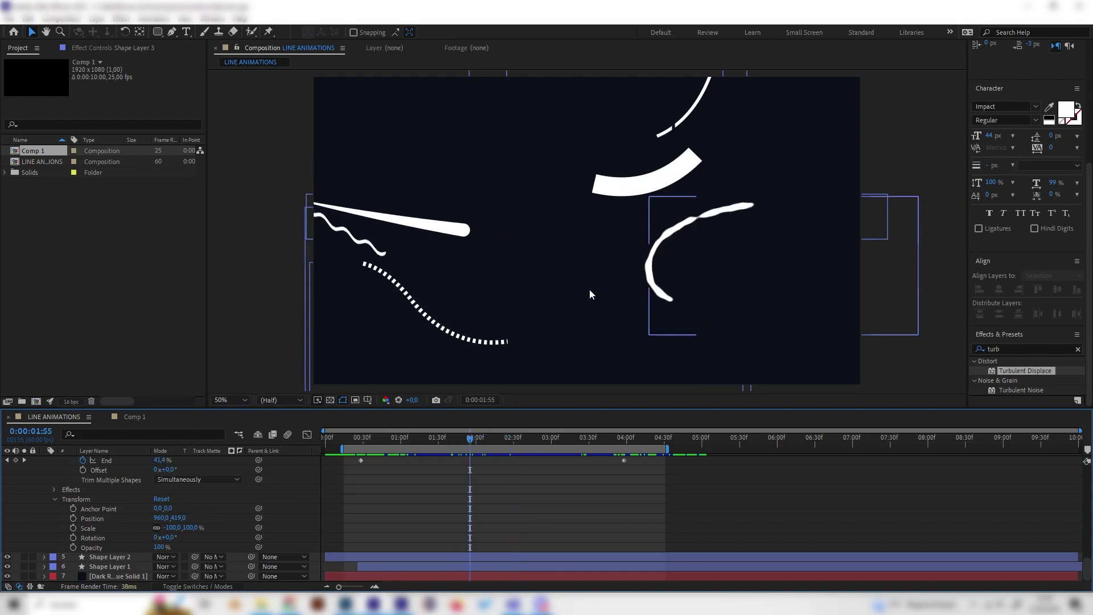
pyautogui.click(447, 438)
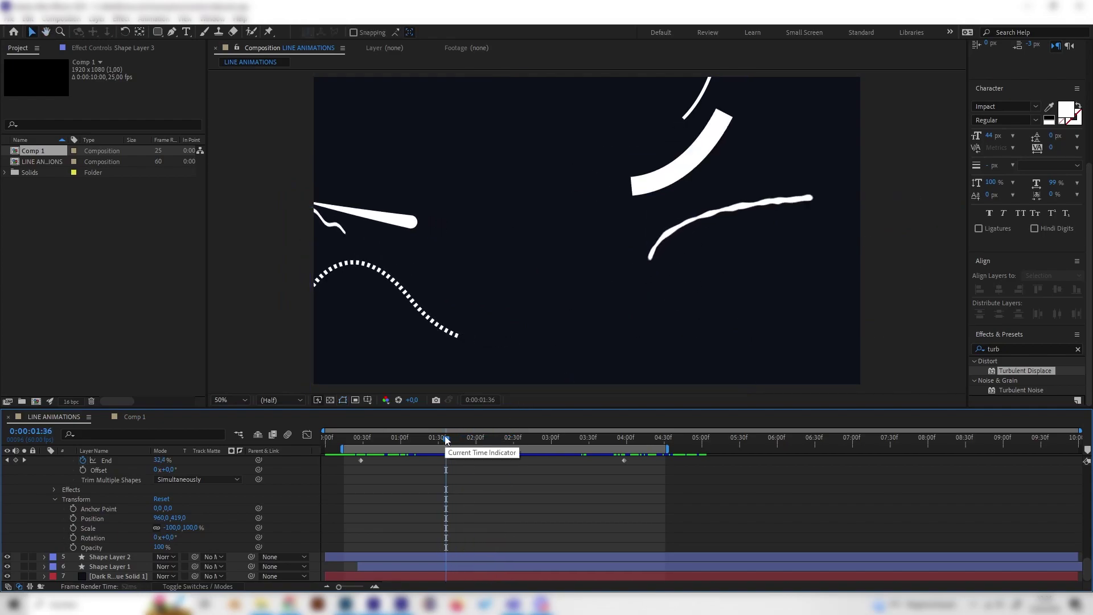
pyautogui.press('space')
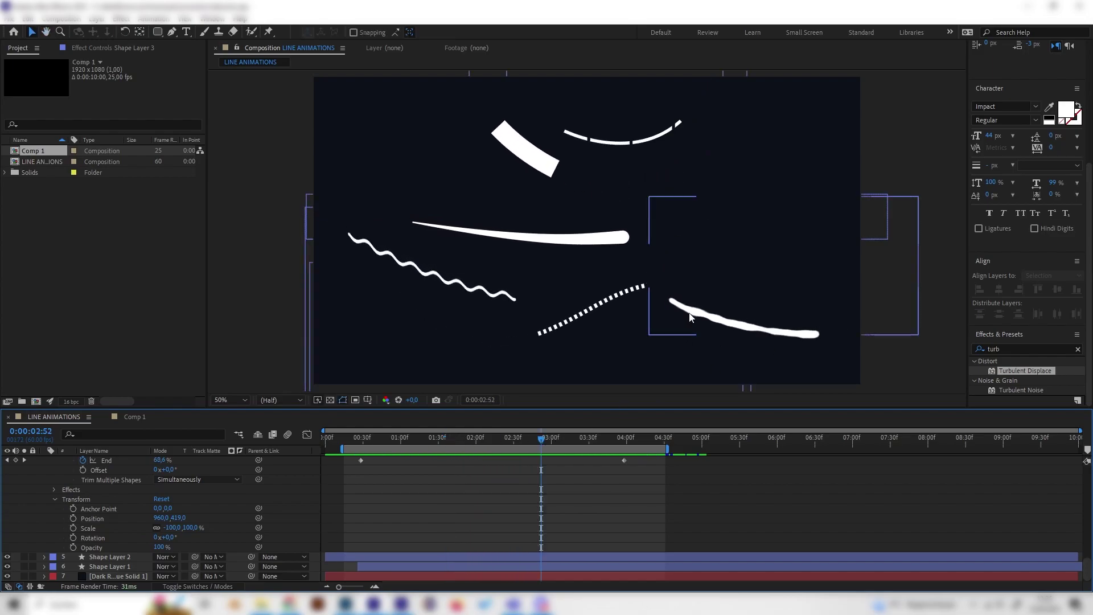
pyautogui.click(466, 439)
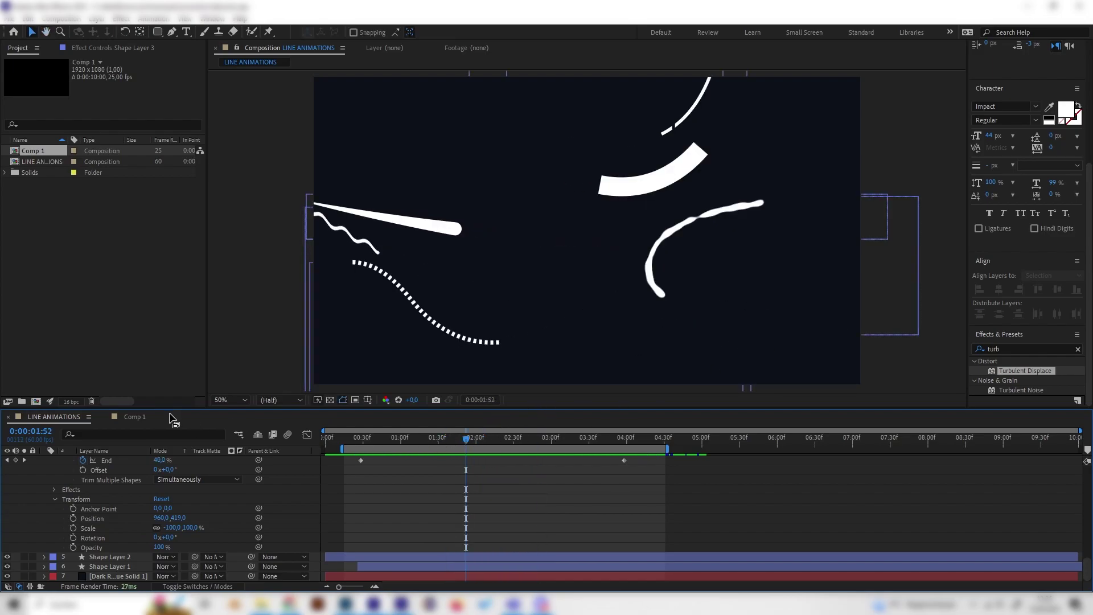
# Return to Comp 1, search the effects for "roughen" and apply Roughen Edges to Shape Layer 3.
pyautogui.click(134, 415)
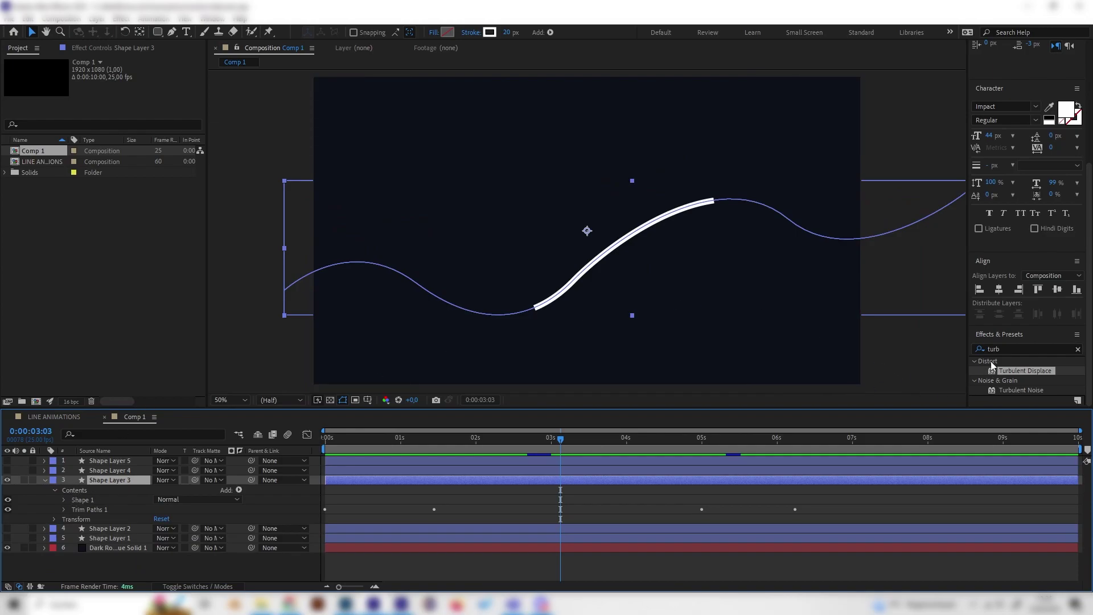
pyautogui.hotkey('ctrl', 'f')
pyautogui.press('BackSpace')
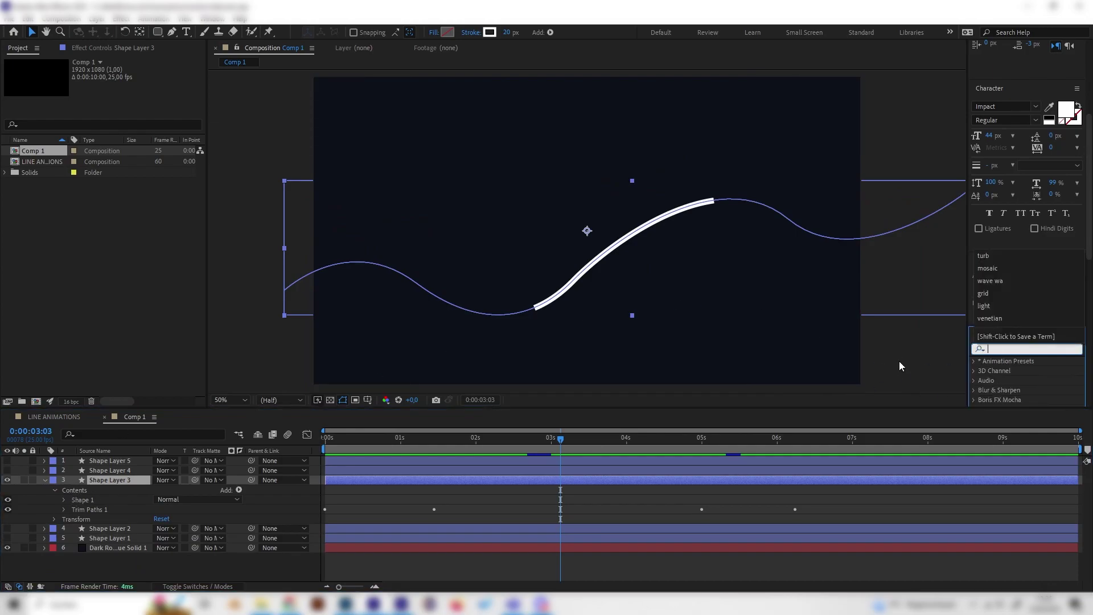
pyautogui.write('roughem')
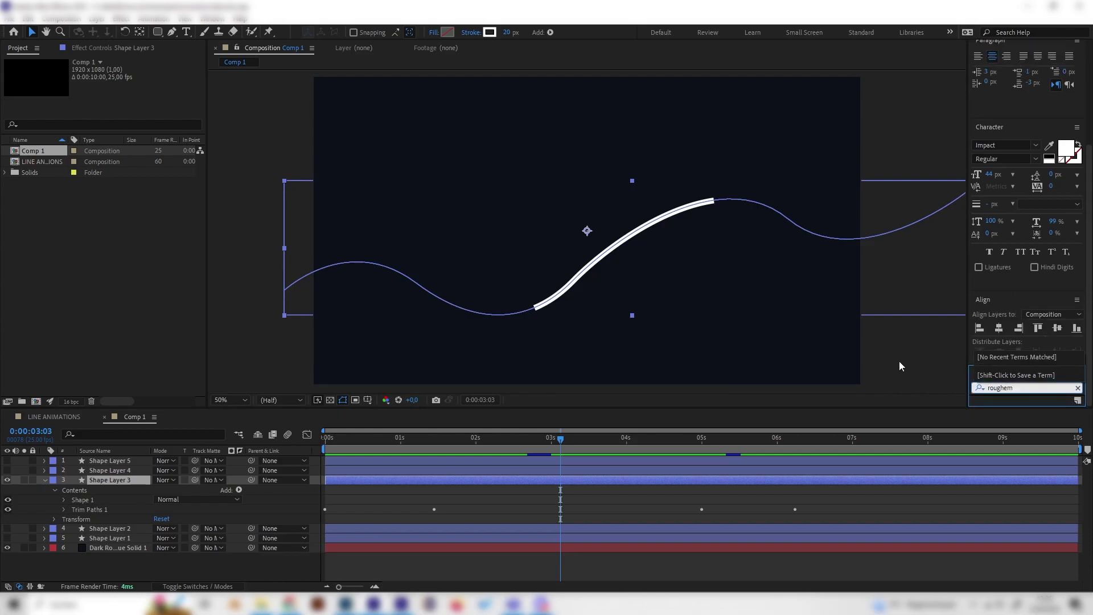
pyautogui.press('BackSpace')
pyautogui.write('n')
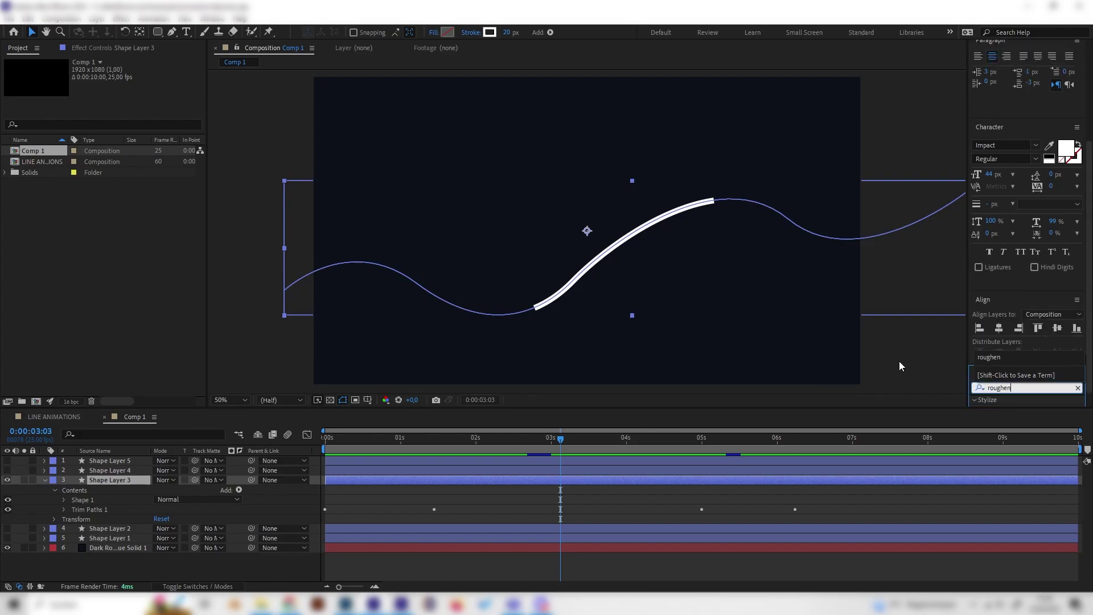
pyautogui.click(1017, 389)
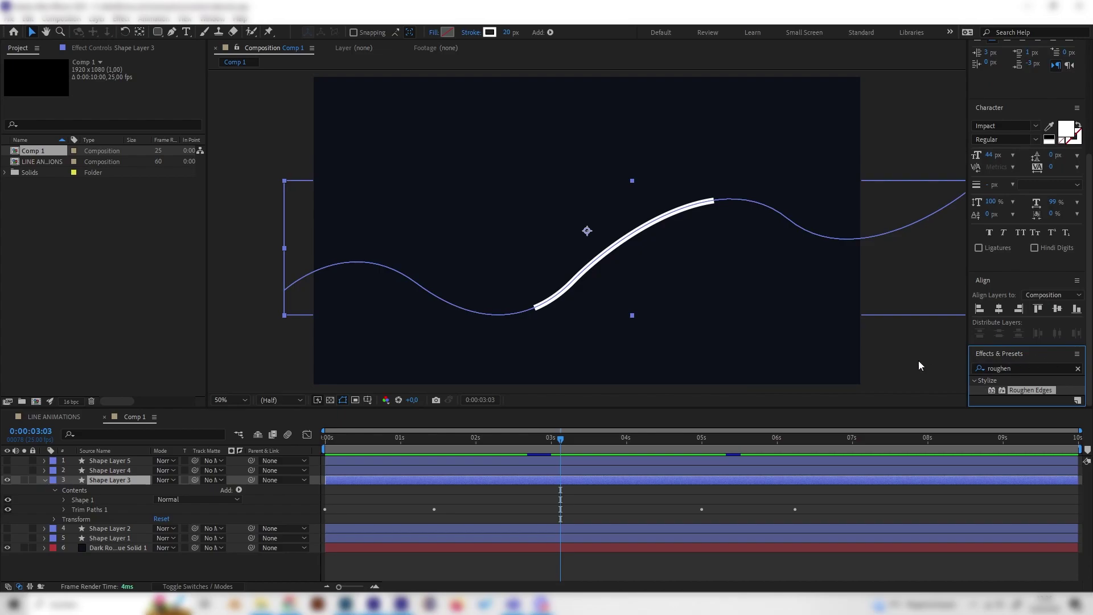
pyautogui.doubleClick(1031, 391)
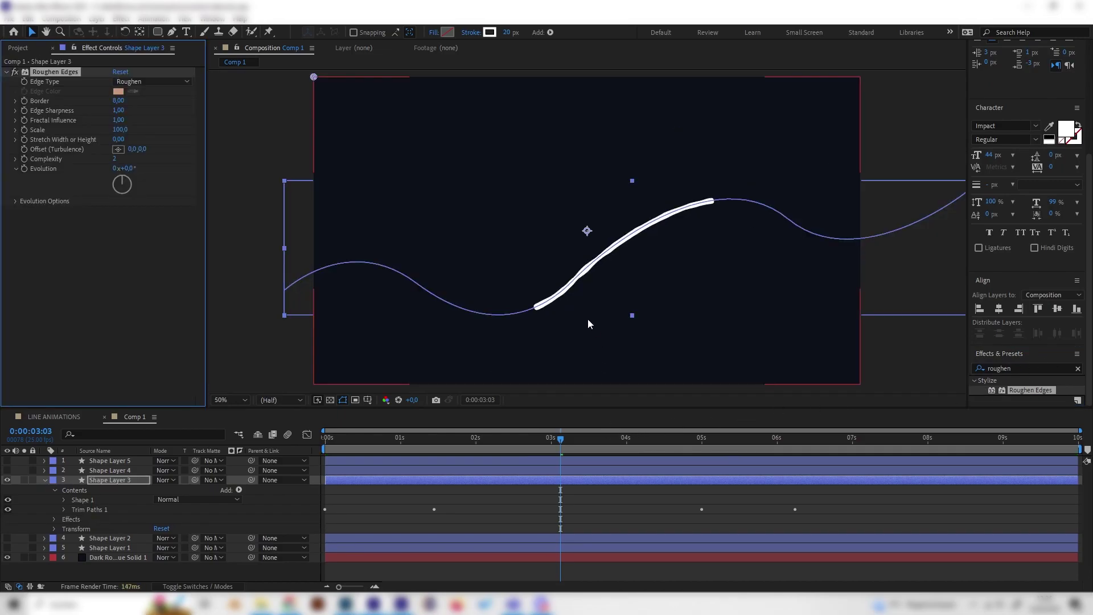
pyautogui.moveTo(563, 436); pyautogui.dragTo(575, 439)
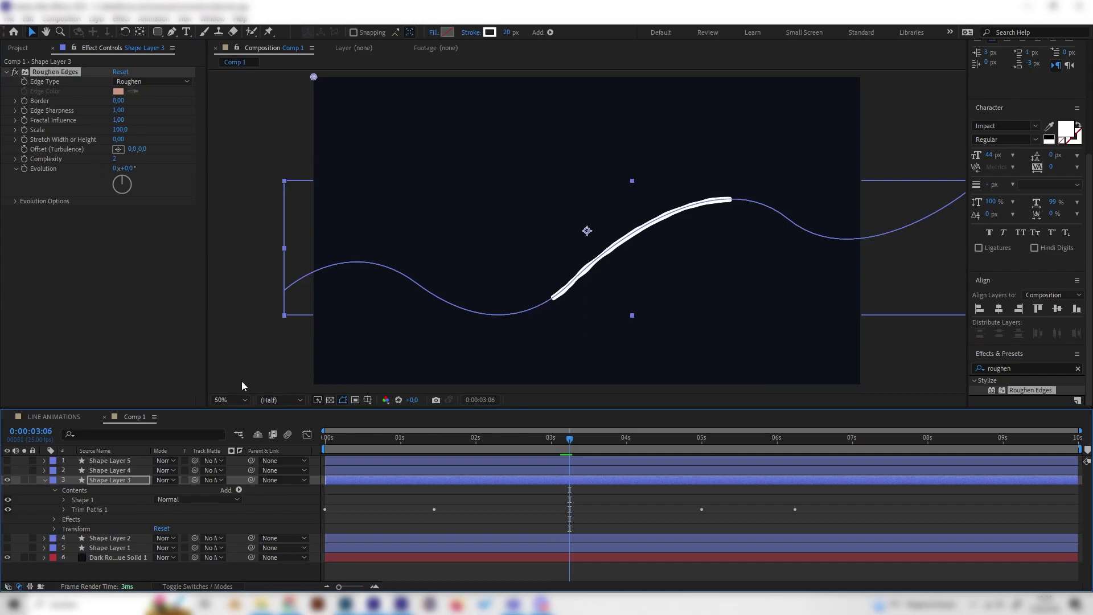
# Expand Stroke 1 of Shape Layer 3 and set its Stroke Width to 45.
pyautogui.click(62, 500)
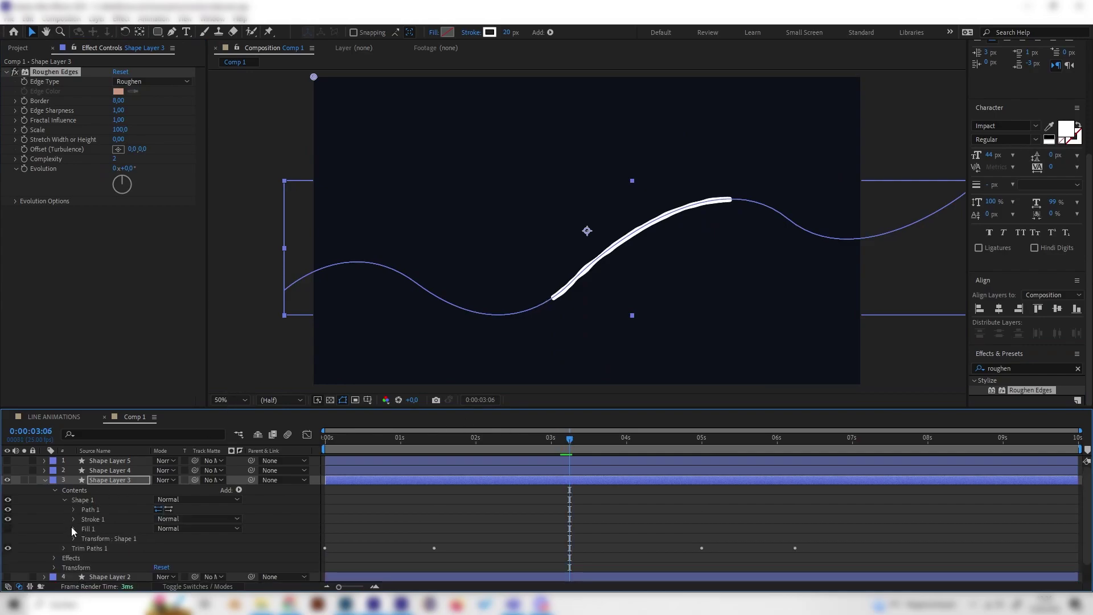
pyautogui.click(74, 519)
pyautogui.click(161, 518)
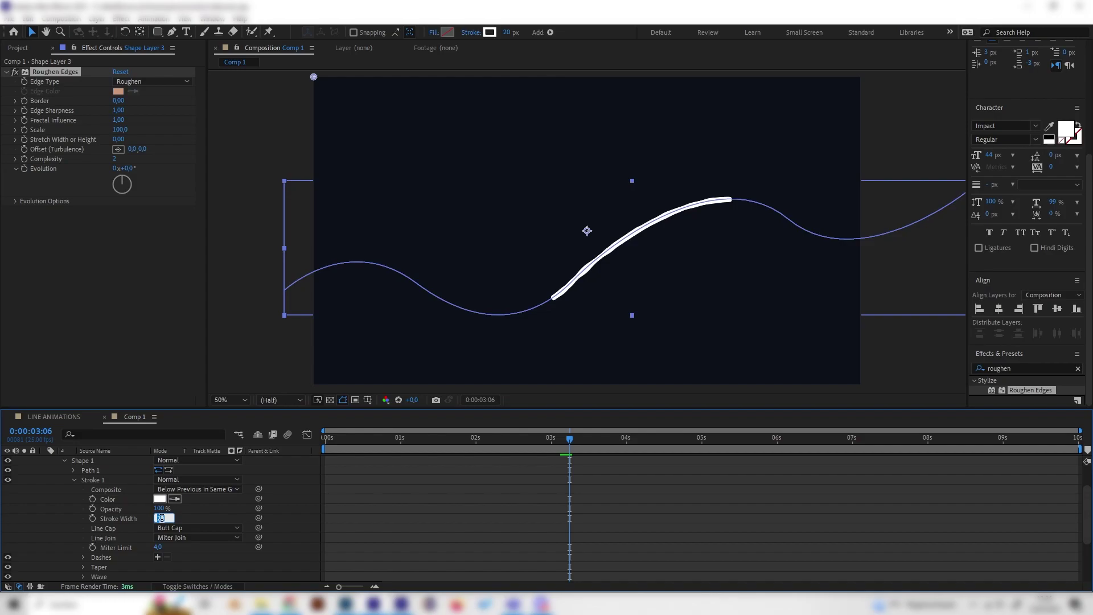
pyautogui.write('45')
pyautogui.press('Return')
pyautogui.click(316, 523)
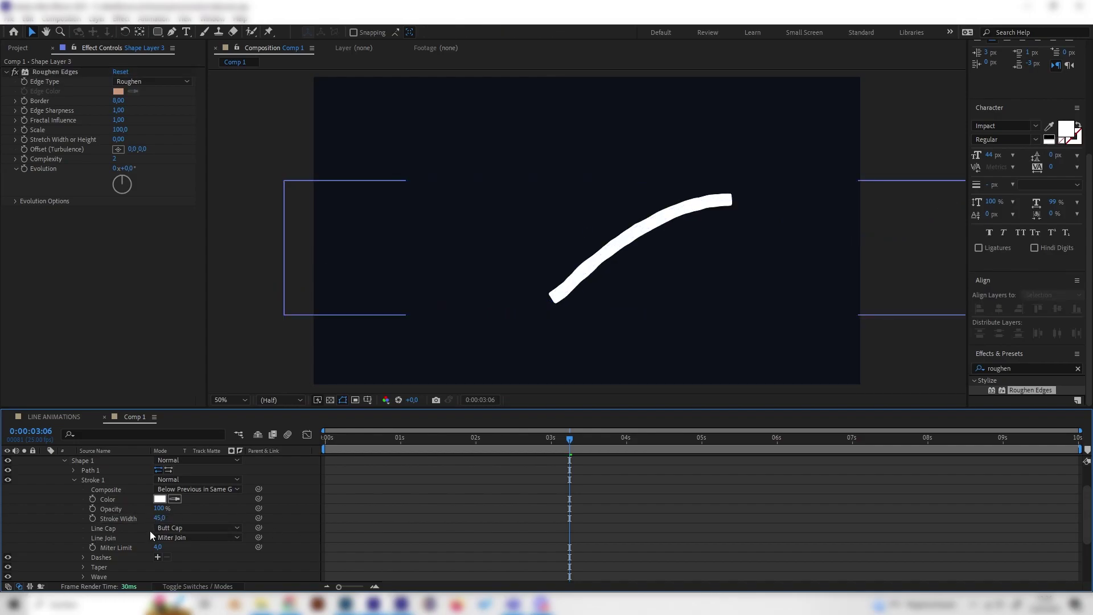
# Change Shape Layer 3's Line Cap to Round Cap and scrub through the animation.
pyautogui.click(165, 528)
pyautogui.click(182, 551)
pyautogui.click(324, 549)
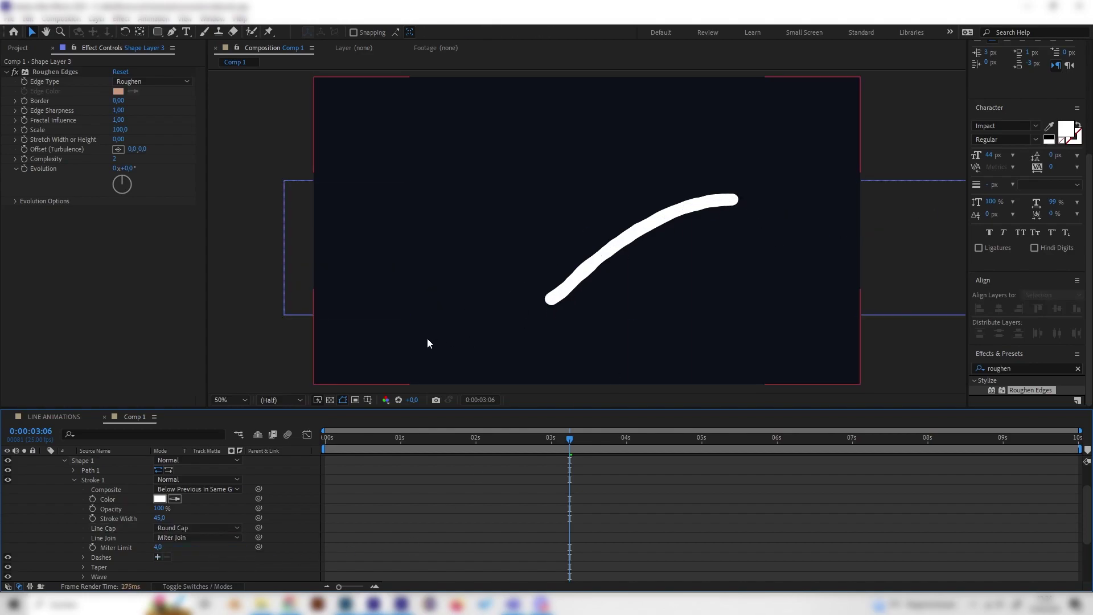
pyautogui.moveTo(424, 444)
pyautogui.mouseDown()
pyautogui.moveTo(595, 448)
pyautogui.moveTo(566, 453)
pyautogui.mouseUp()
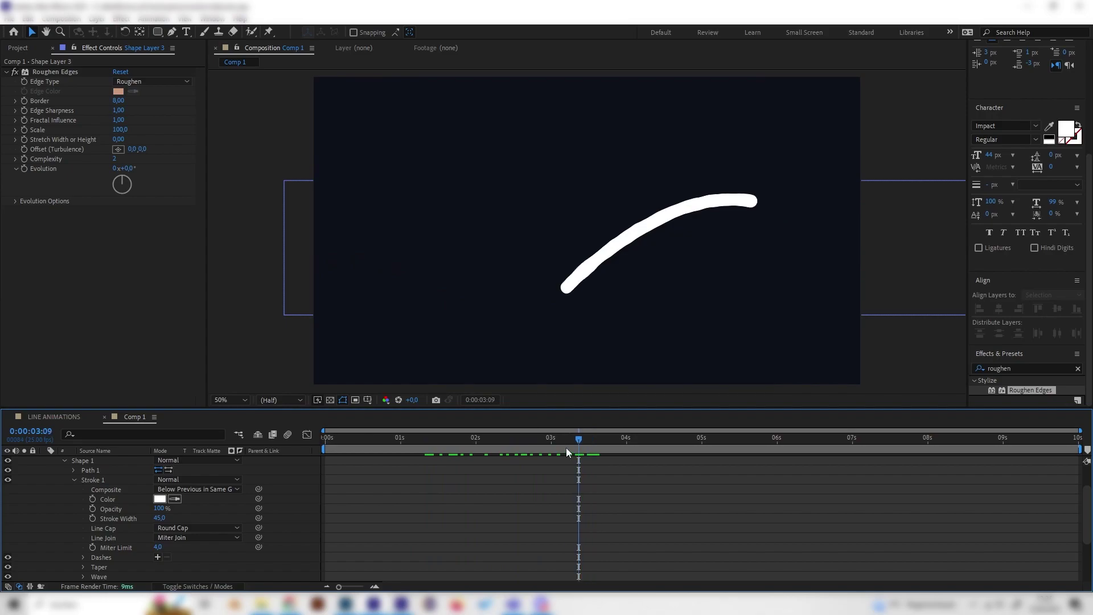
# Raise the Roughen Edges Border on Shape Layer 3 through 20 and 45 to 54.4, and scrub through the animation.
pyautogui.click(117, 100)
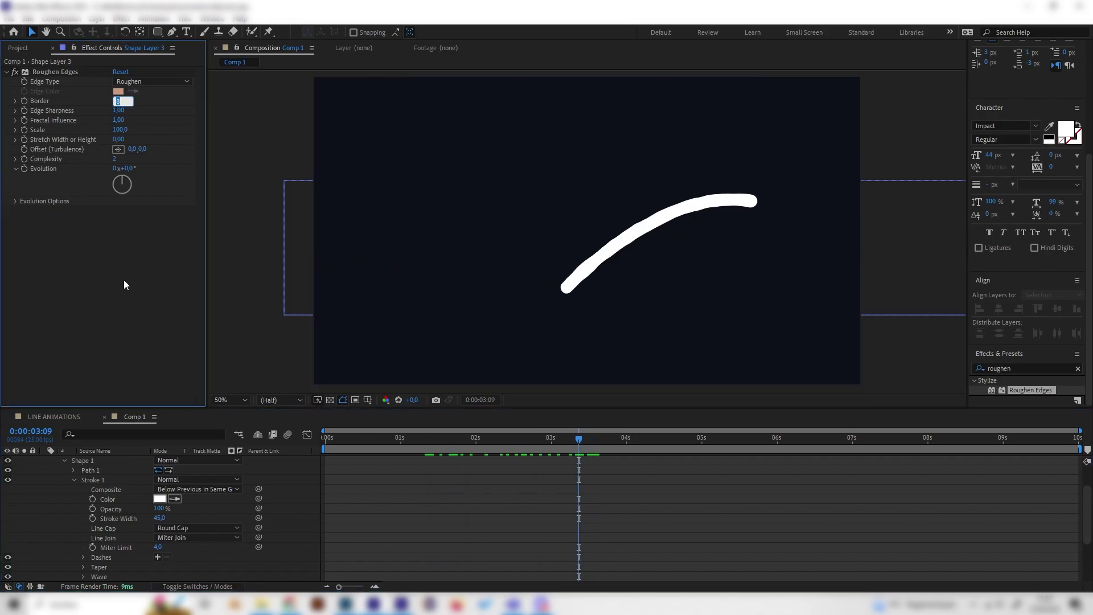
pyautogui.write('20')
pyautogui.press('Return')
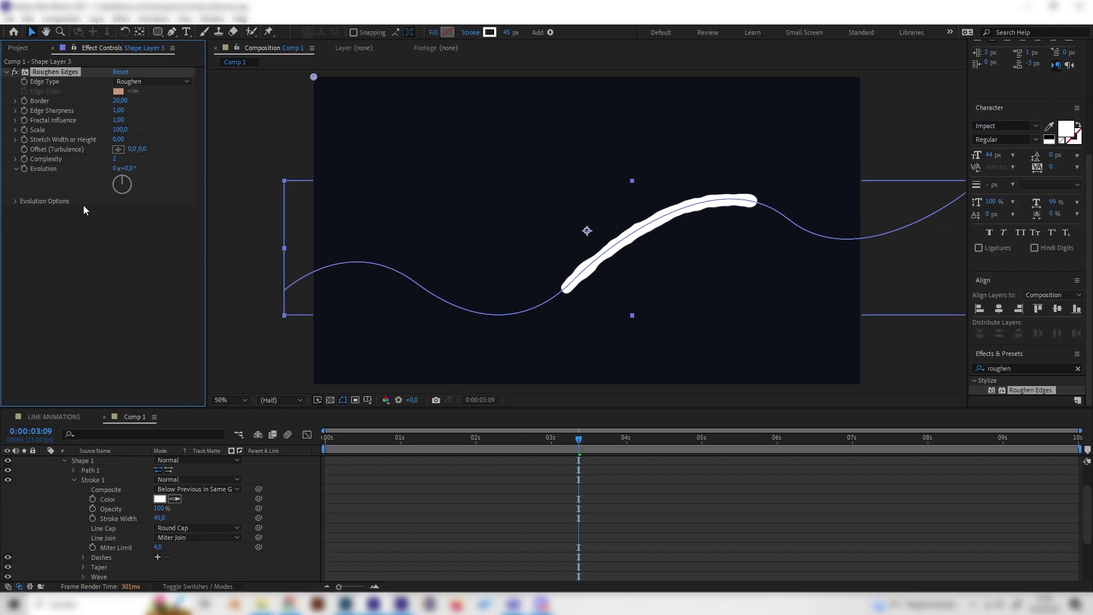
pyautogui.click(120, 101)
pyautogui.write('45')
pyautogui.press('Return')
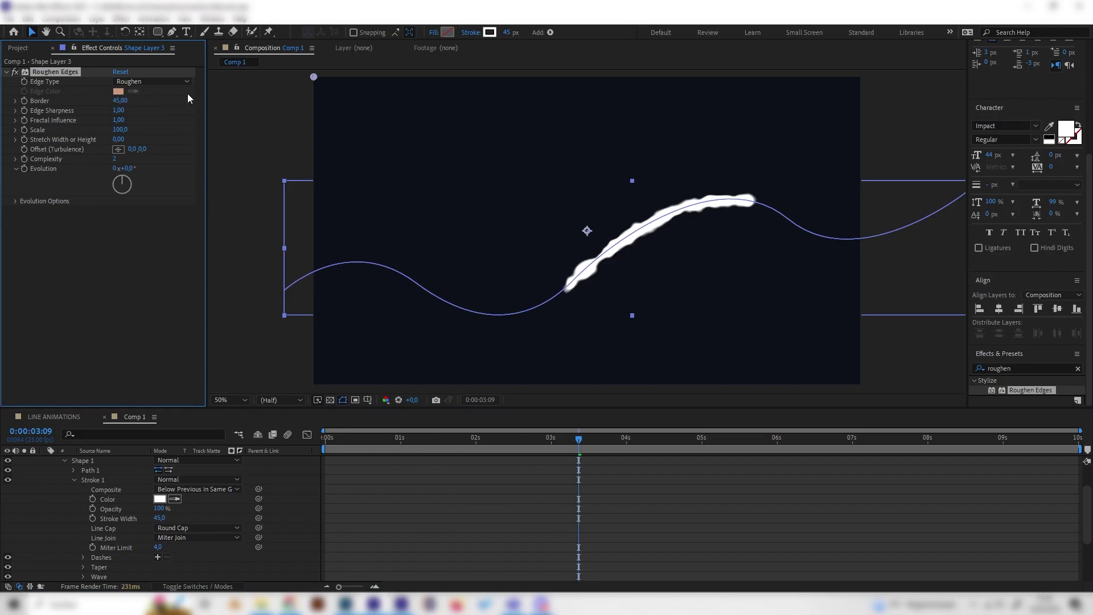
pyautogui.moveTo(120, 100); pyautogui.dragTo(152, 102)
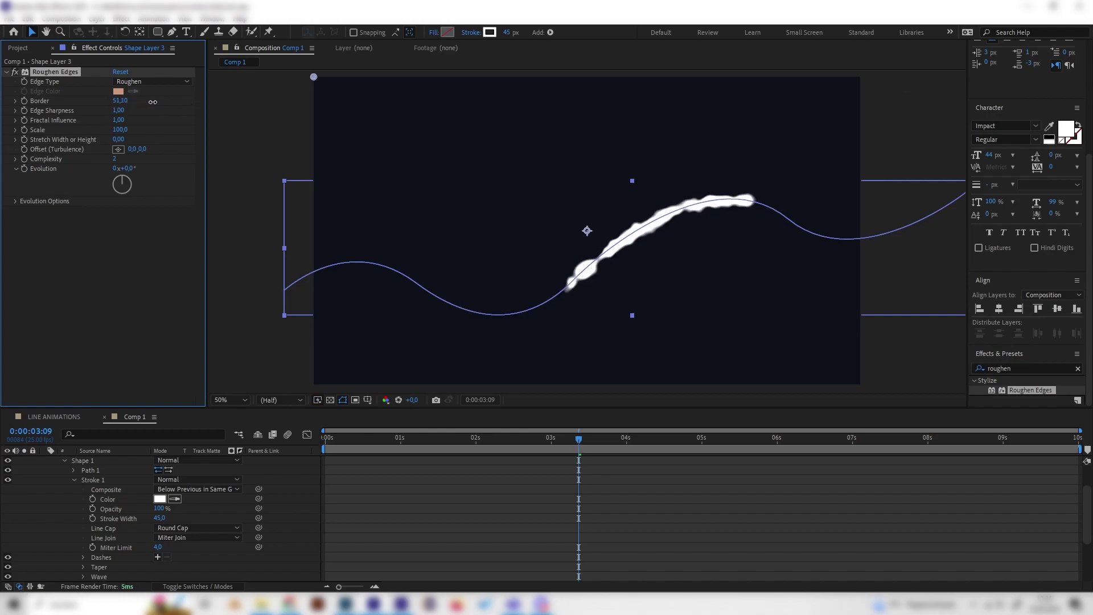
pyautogui.moveTo(118, 100)
pyautogui.mouseDown()
pyautogui.moveTo(142, 103)
pyautogui.moveTo(127, 101)
pyautogui.mouseUp()
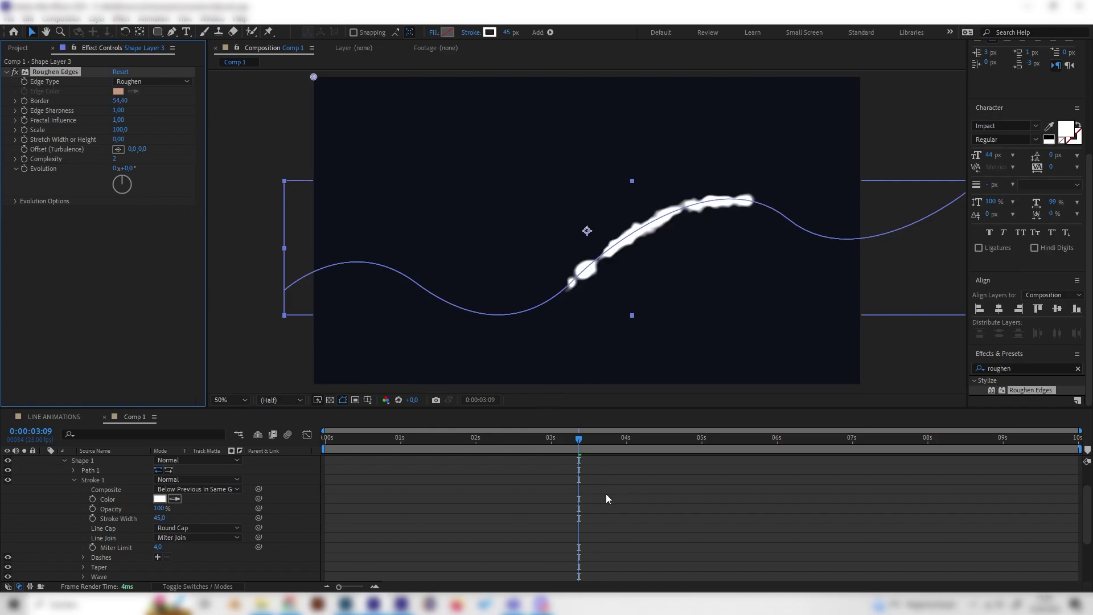
pyautogui.moveTo(576, 447)
pyautogui.mouseDown()
pyautogui.moveTo(643, 436)
pyautogui.moveTo(487, 437)
pyautogui.moveTo(572, 437)
pyautogui.mouseUp()
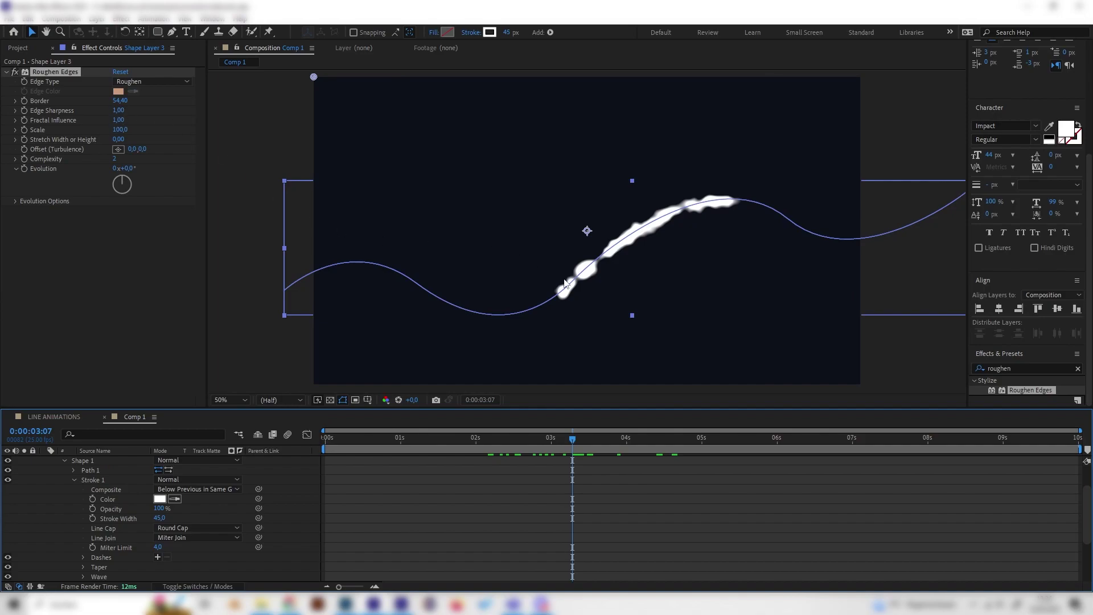
# Set the Edge Sharpness of Shape Layer 3's Roughen Edges effect to 3.
pyautogui.click(118, 110)
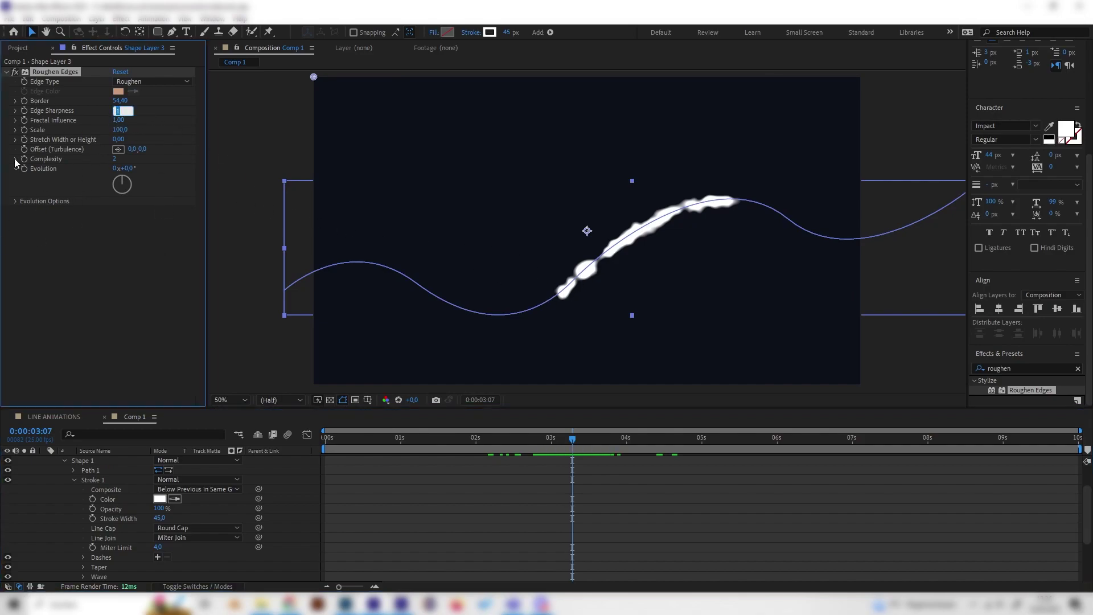
pyautogui.click(98, 333)
pyautogui.click(118, 110)
pyautogui.write('3')
pyautogui.press('Return')
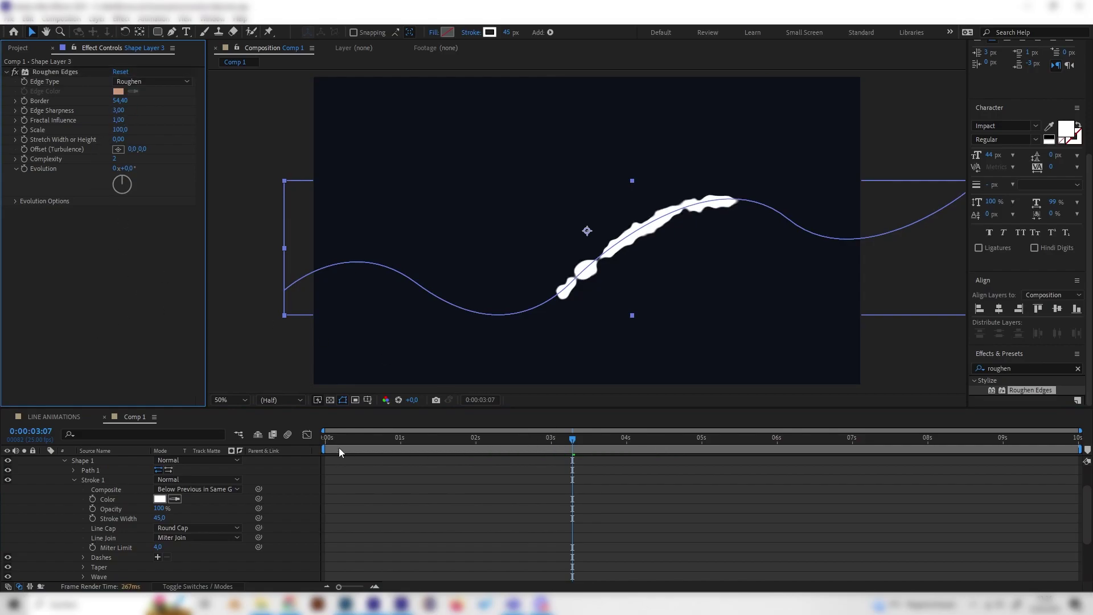
# Try a Roughen Edges Scale of 155, settle on 200, and preview the line's animation.
pyautogui.moveTo(120, 130)
pyautogui.mouseDown()
pyautogui.moveTo(224, 128)
pyautogui.moveTo(175, 129)
pyautogui.moveTo(206, 125)
pyautogui.mouseUp()
pyautogui.click(120, 130)
pyautogui.write('155')
pyautogui.click(125, 344)
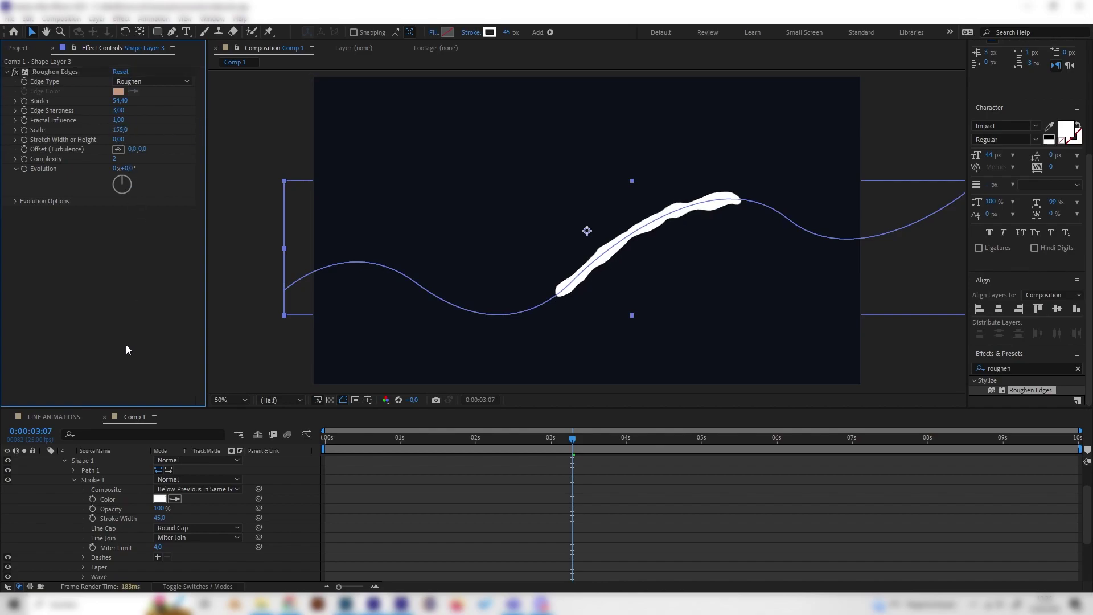
pyautogui.click(120, 130)
pyautogui.write('200')
pyautogui.press('Return')
pyautogui.press('space')
pyautogui.click(436, 446)
pyautogui.moveTo(436, 447)
pyautogui.mouseDown()
pyautogui.moveTo(483, 449)
pyautogui.moveTo(436, 458)
pyautogui.mouseUp()
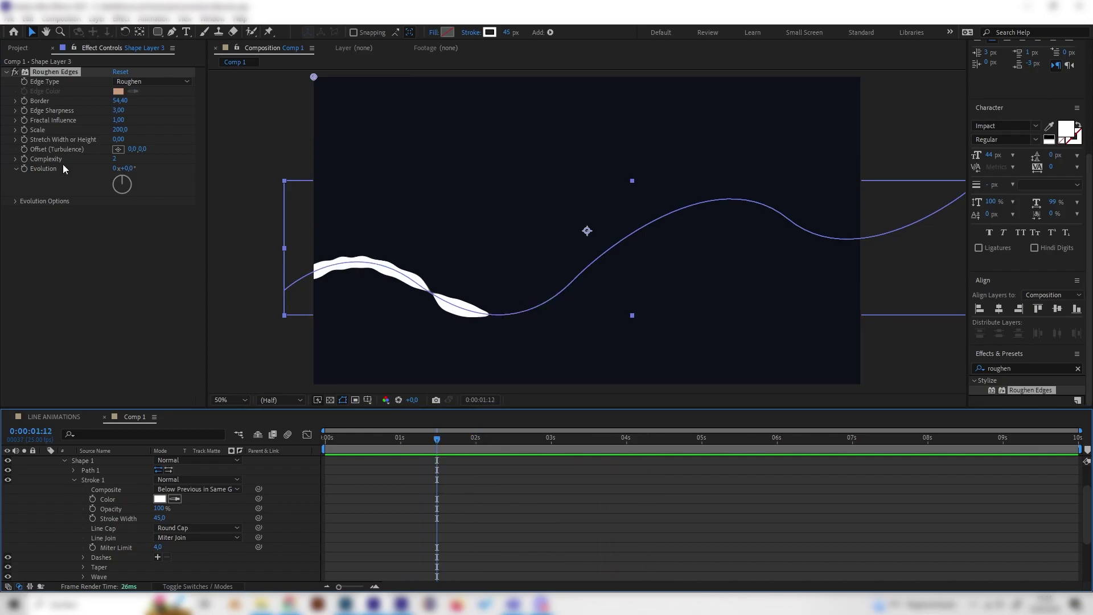
# Keyframe the Roughen Edges Evolution at 0:00:00:00, rotate it further at about 0:00:03:16, and preview the animation.
pyautogui.moveTo(370, 438); pyautogui.dragTo(317, 438)
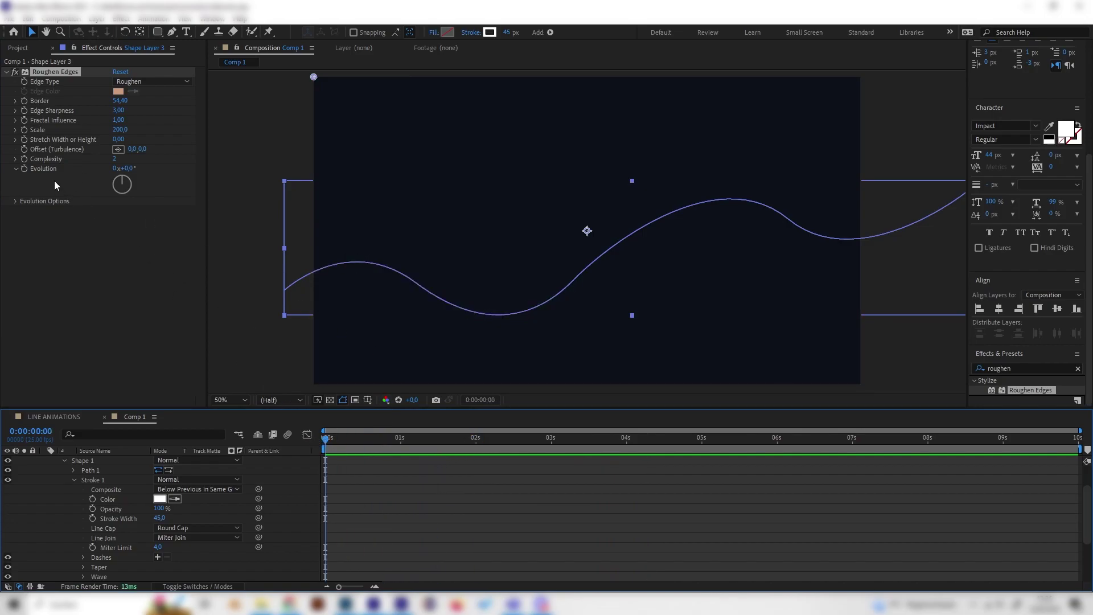
pyautogui.click(24, 169)
pyautogui.moveTo(598, 439)
pyautogui.mouseDown()
pyautogui.moveTo(694, 444)
pyautogui.moveTo(599, 440)
pyautogui.mouseUp()
pyautogui.moveTo(122, 174)
pyautogui.mouseDown()
pyautogui.moveTo(125, 202)
pyautogui.moveTo(137, 171)
pyautogui.moveTo(148, 201)
pyautogui.moveTo(120, 201)
pyautogui.moveTo(110, 187)
pyautogui.mouseUp()
pyautogui.moveTo(500, 444); pyautogui.dragTo(315, 450)
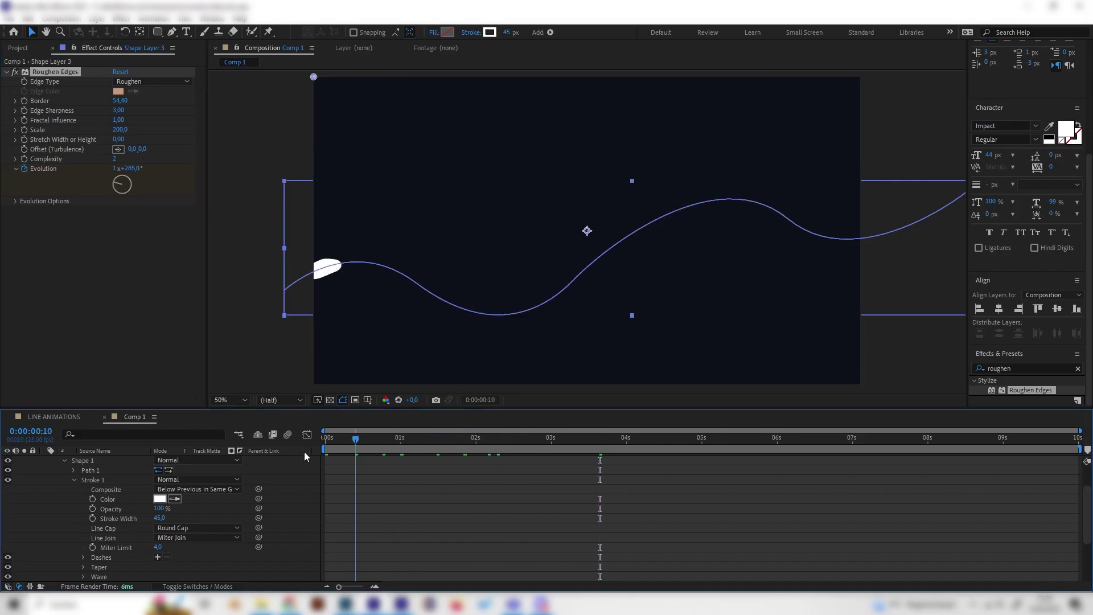
pyautogui.press('space')
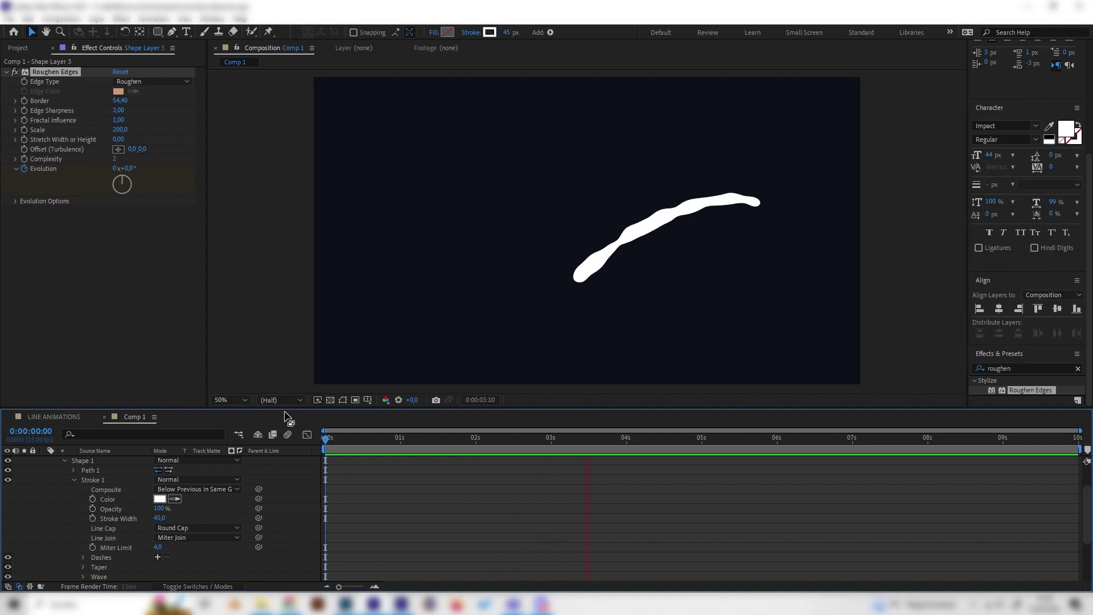
pyautogui.click(386, 453)
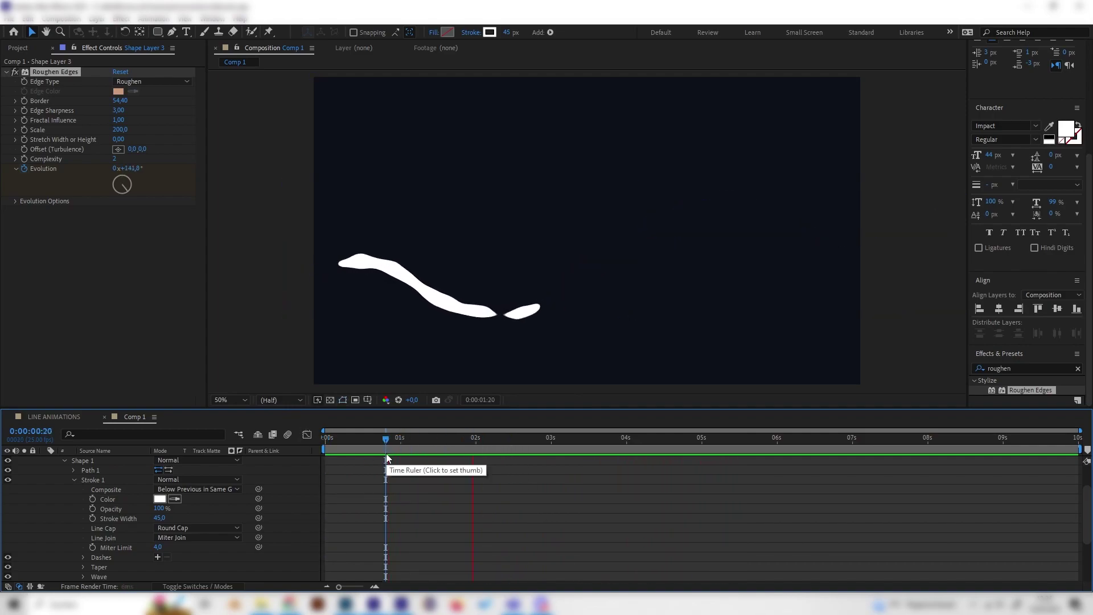
pyautogui.press('space')
# Hide Shape Layer 3, and make Shape Layer 4 visible and select it.
pyautogui.scroll(2, 83, 491)
pyautogui.click(8, 480)
pyautogui.click(8, 471)
pyautogui.click(127, 470)
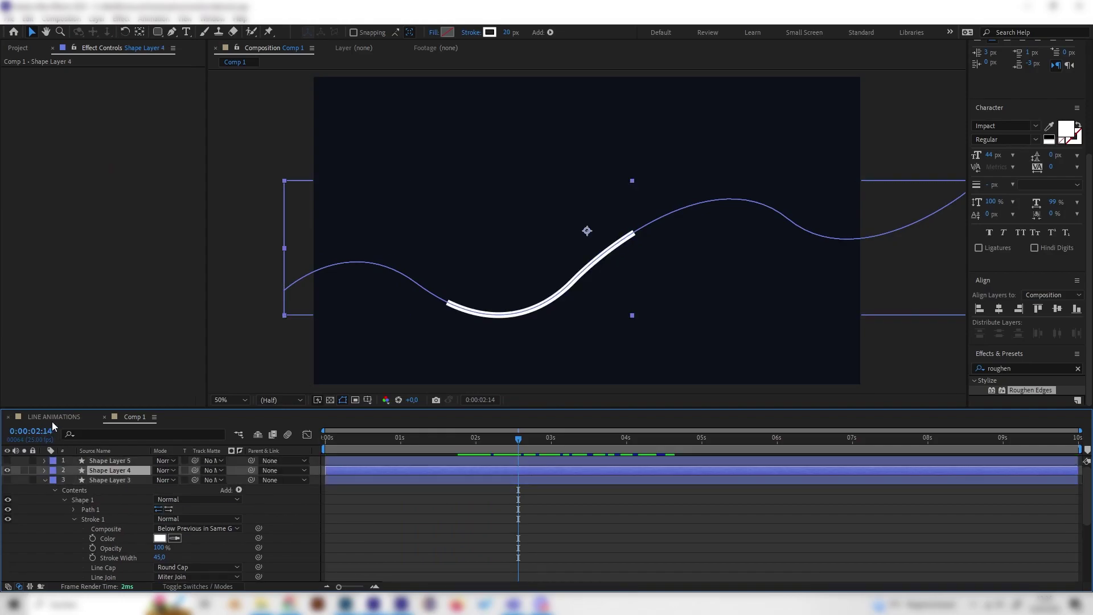
# Examine the wavy line example in the LINE ANIMATIONS composition and return to Comp 1.
pyautogui.click(54, 417)
pyautogui.moveTo(477, 443); pyautogui.dragTo(546, 449)
pyautogui.click(135, 417)
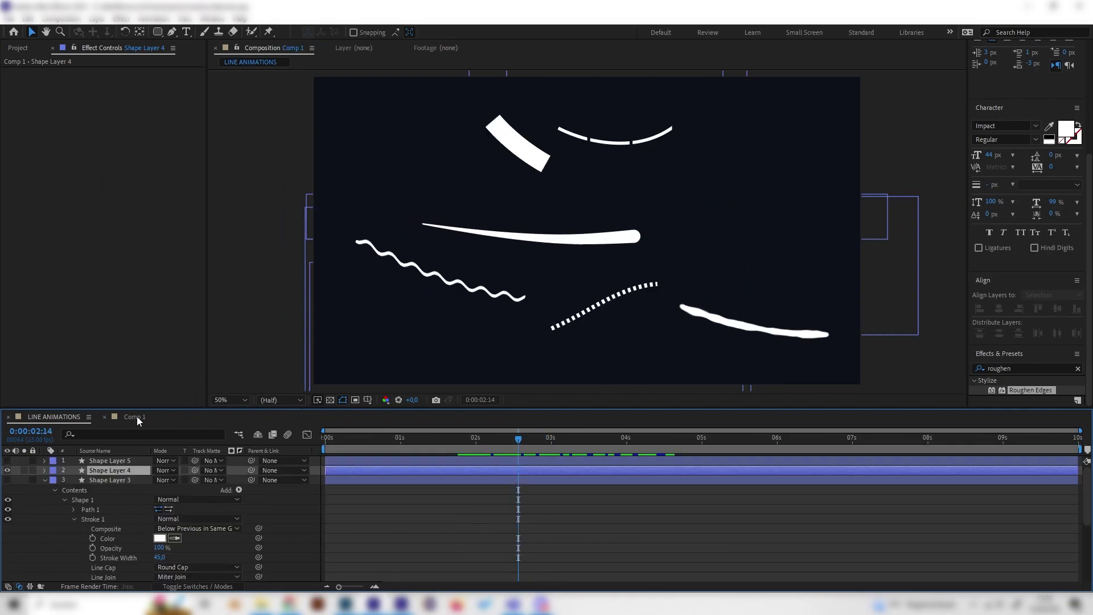
# Search the effects for "wave", apply Wave Warp to Shape Layer 4 and preview it from the start.
pyautogui.click(374, 446)
pyautogui.moveTo(373, 446); pyautogui.dragTo(376, 446)
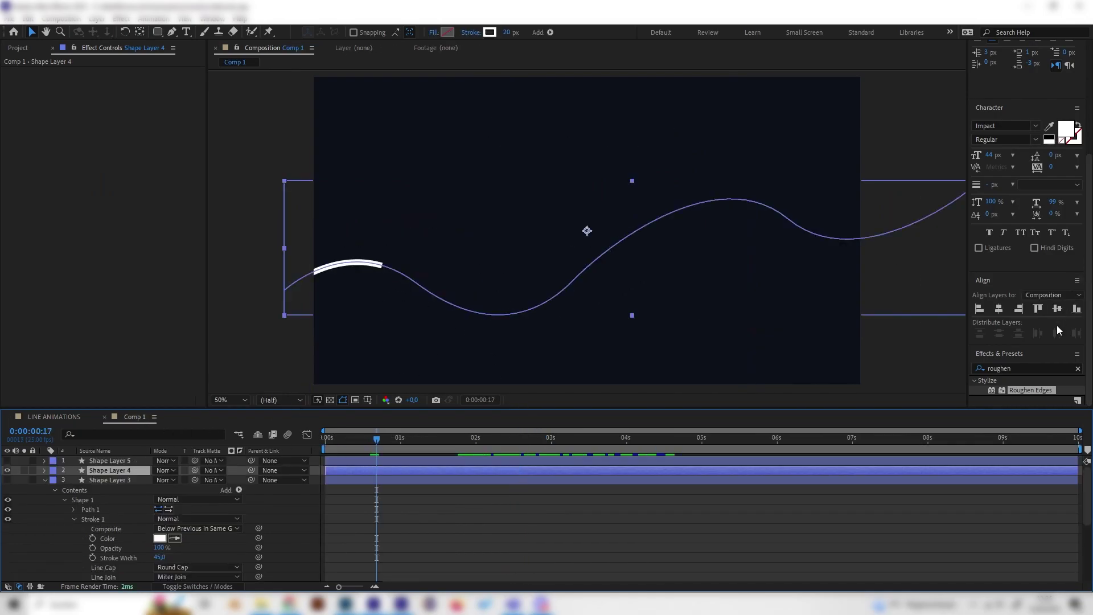
pyautogui.click(1027, 367)
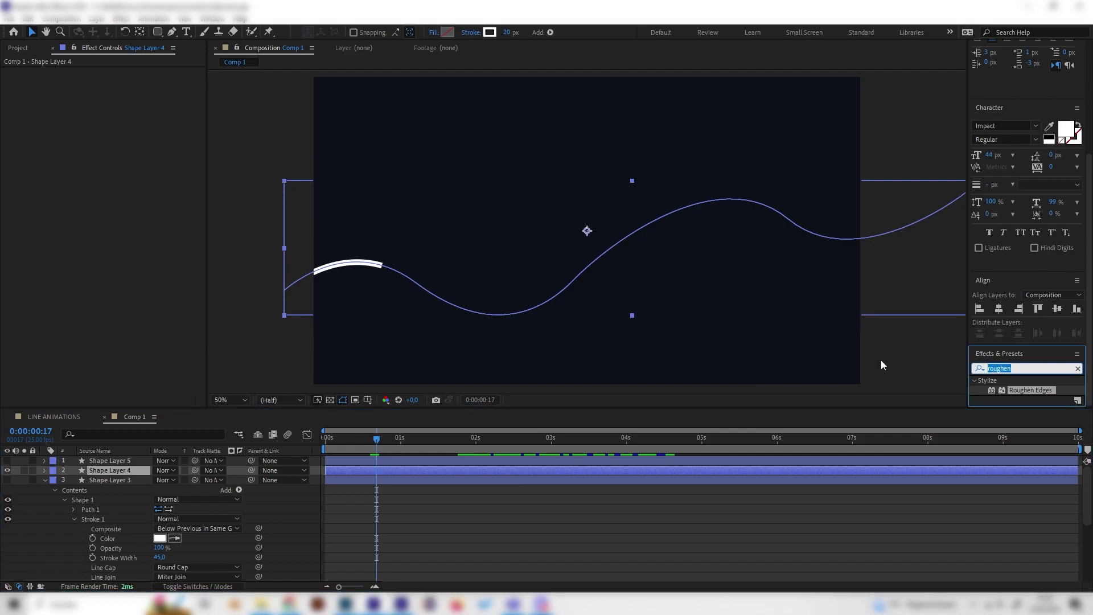
pyautogui.write('wave')
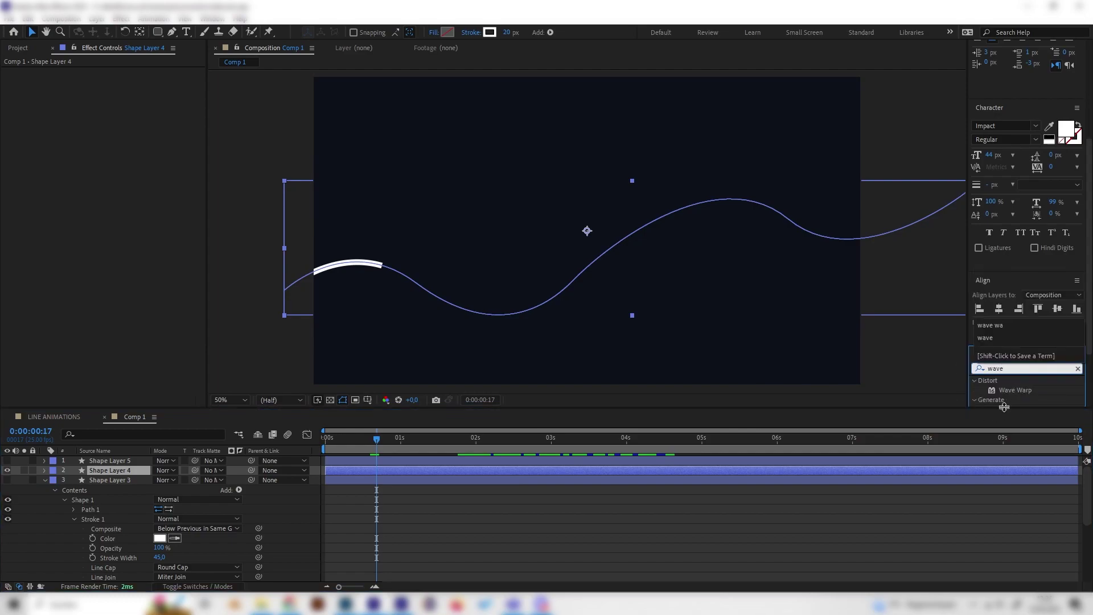
pyautogui.doubleClick(1013, 389)
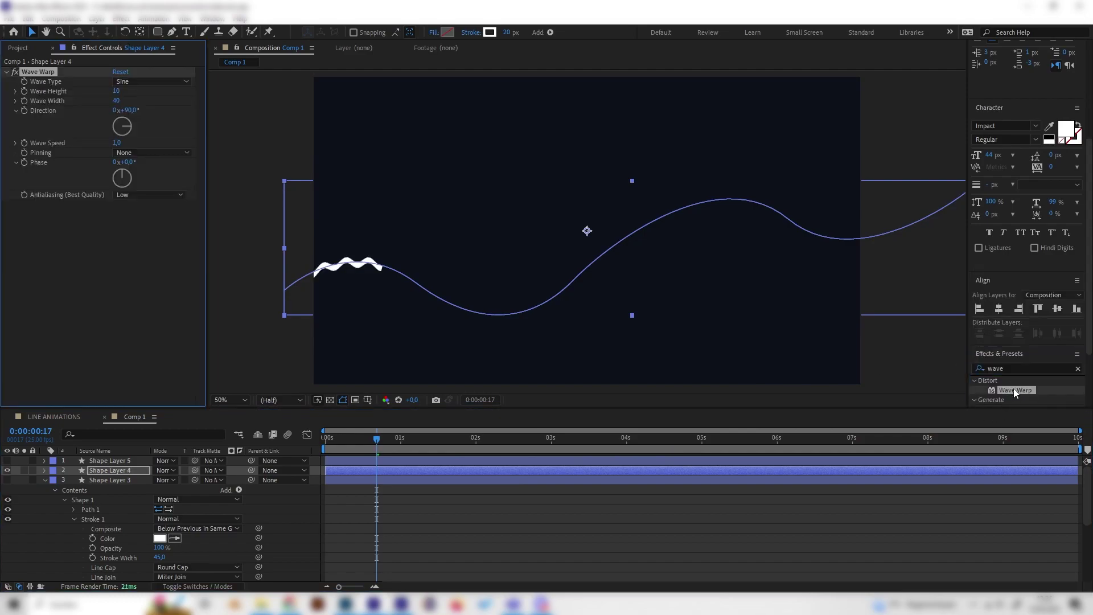
pyautogui.moveTo(382, 443)
pyautogui.mouseDown()
pyautogui.moveTo(330, 445)
pyautogui.moveTo(313, 458)
pyautogui.mouseUp()
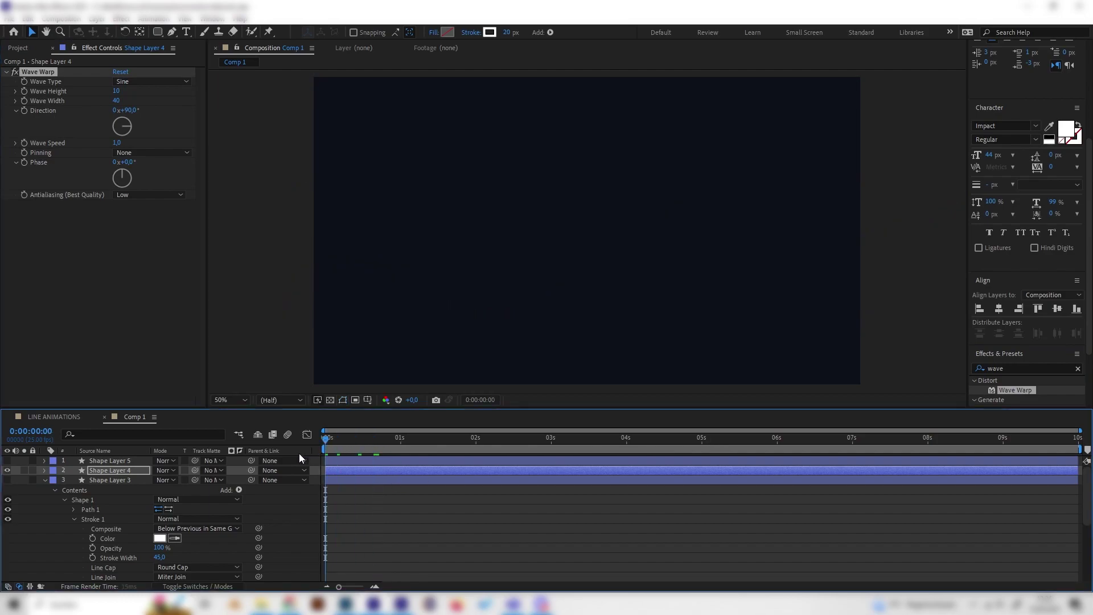
pyautogui.press('space')
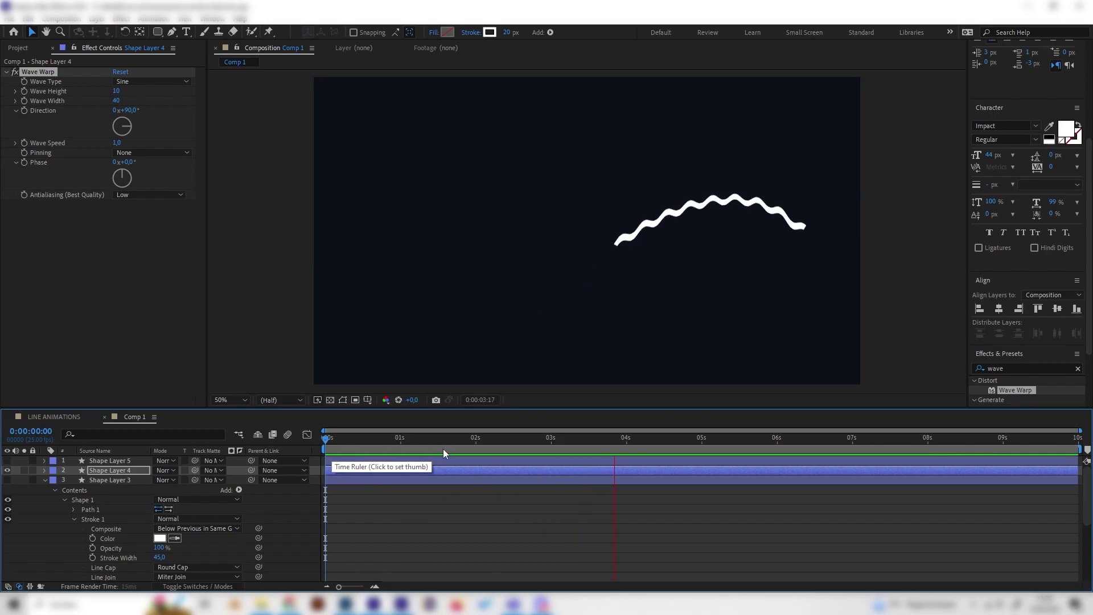
pyautogui.click(491, 443)
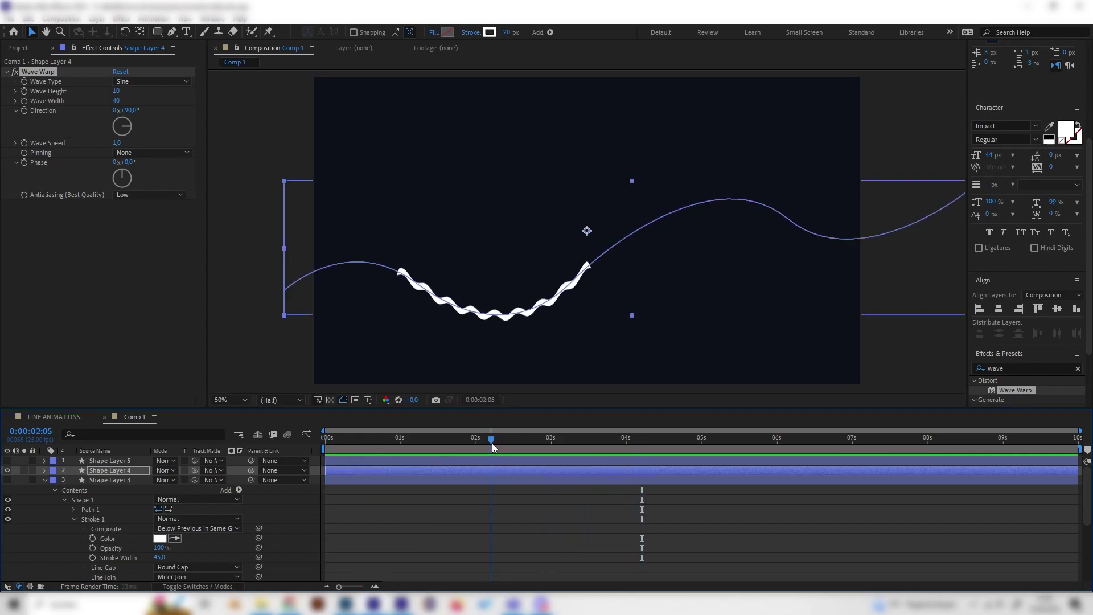
# Expand Stroke 1 of Shape Layer 4 and set its Stroke Width to 10.
pyautogui.click(45, 469)
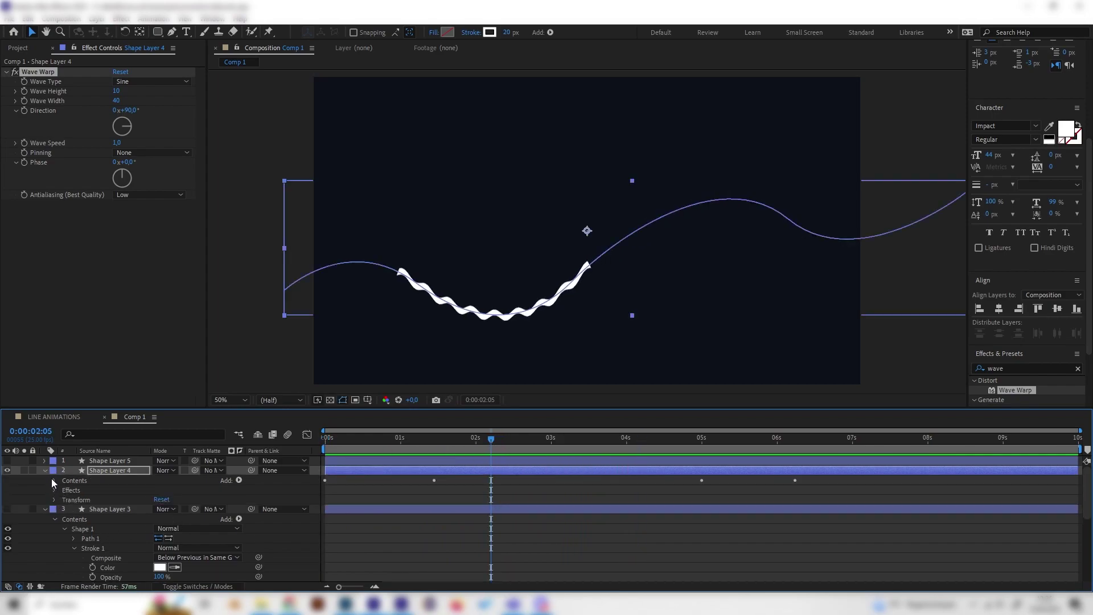
pyautogui.click(53, 479)
pyautogui.click(64, 490)
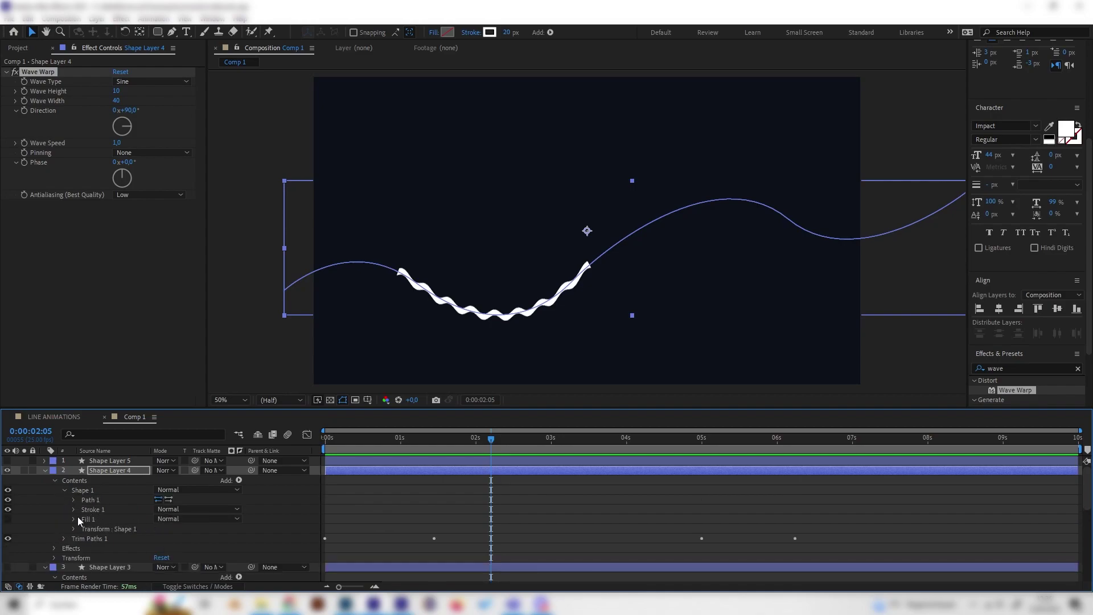
pyautogui.click(73, 509)
pyautogui.click(160, 518)
pyautogui.write('10')
pyautogui.press('Return')
pyautogui.click(288, 498)
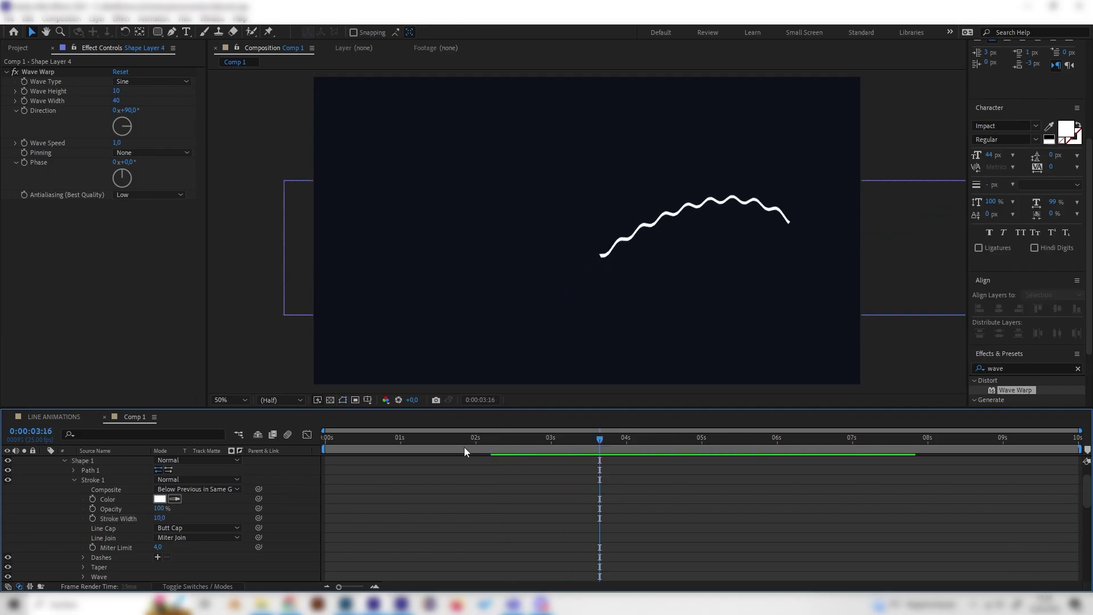
# Set Wave Warp's Wave Height to 29, Wave Width to 58 and Wave Speed to 1.2, and preview the line.
pyautogui.click(437, 440)
pyautogui.moveTo(116, 105); pyautogui.dragTo(228, 108)
pyautogui.moveTo(123, 95)
pyautogui.mouseDown()
pyautogui.moveTo(171, 95)
pyautogui.moveTo(130, 96)
pyautogui.mouseUp()
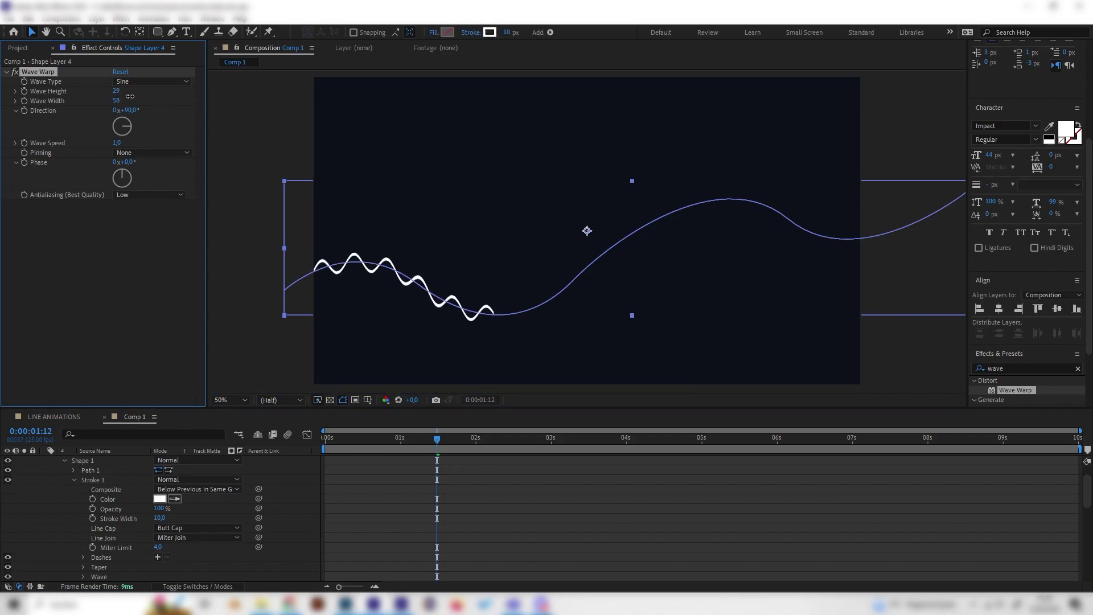
pyautogui.moveTo(119, 145); pyautogui.dragTo(136, 145)
pyautogui.press('space')
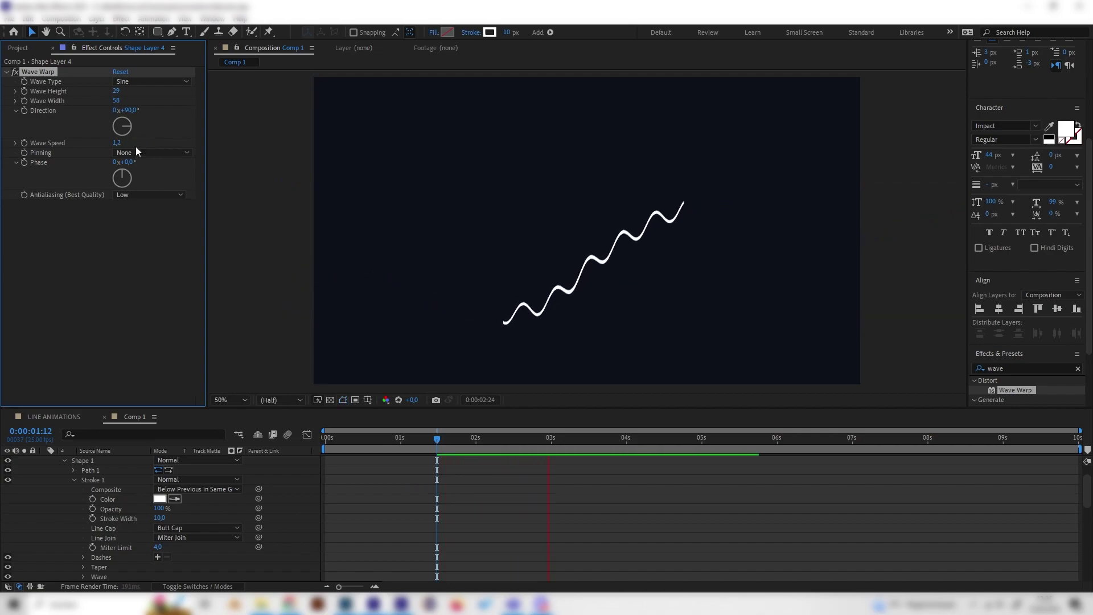
pyautogui.moveTo(538, 437); pyautogui.dragTo(502, 437)
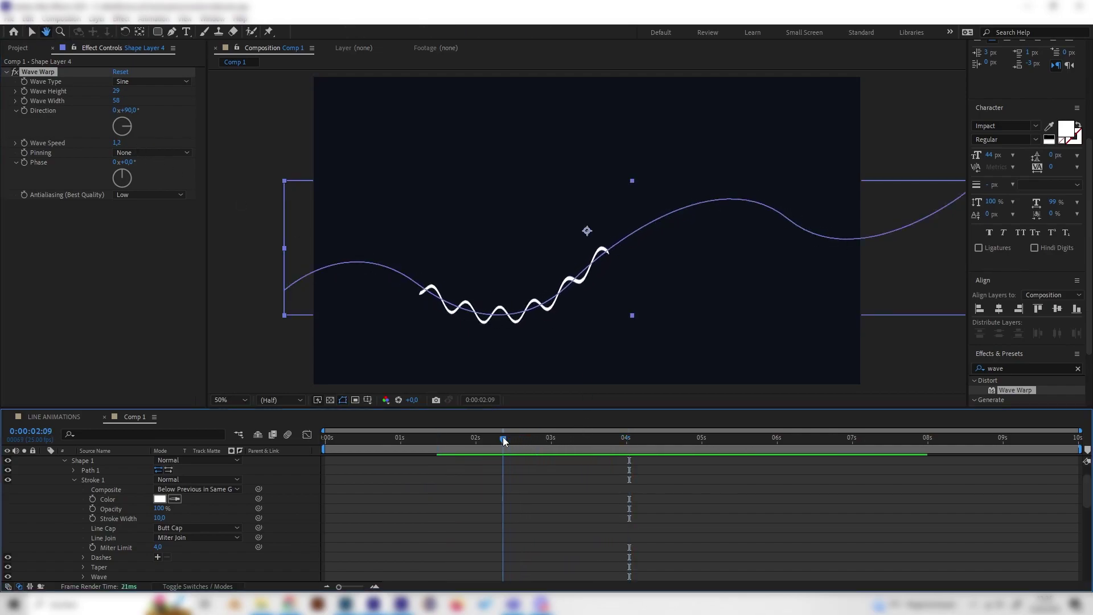
# Try the Square wave type for Shape Layer 4's Wave Warp and play the animation.
pyautogui.click(154, 82)
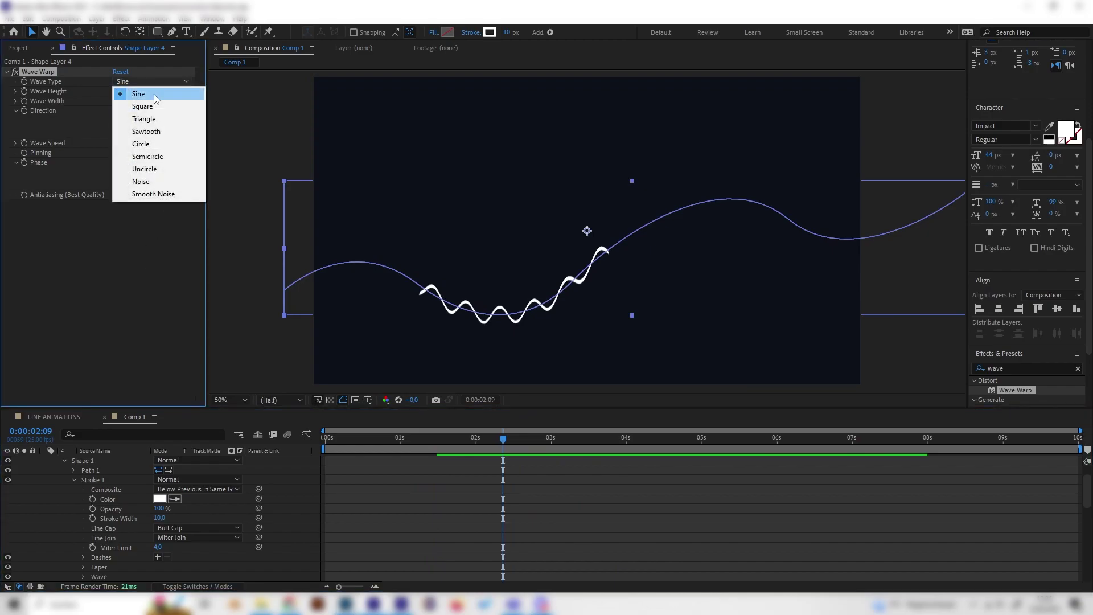
pyautogui.click(148, 105)
pyautogui.press('space')
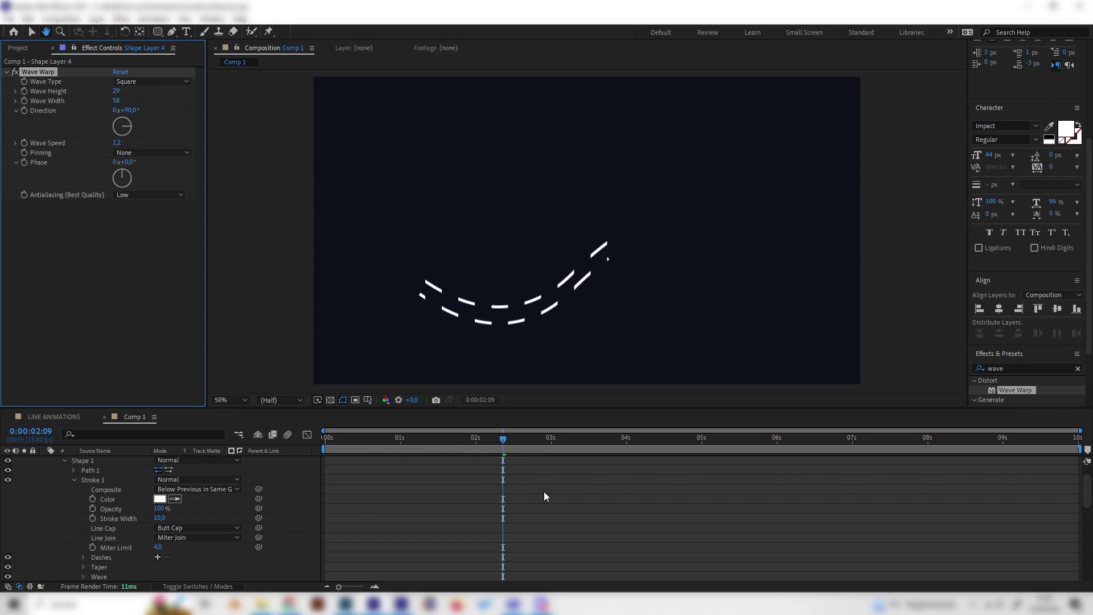
pyautogui.moveTo(486, 442); pyautogui.dragTo(415, 440)
pyautogui.press('space')
pyautogui.press('space')
# Try the Triangle wave type on Shape Layer 4 and preview its animation.
pyautogui.click(158, 83)
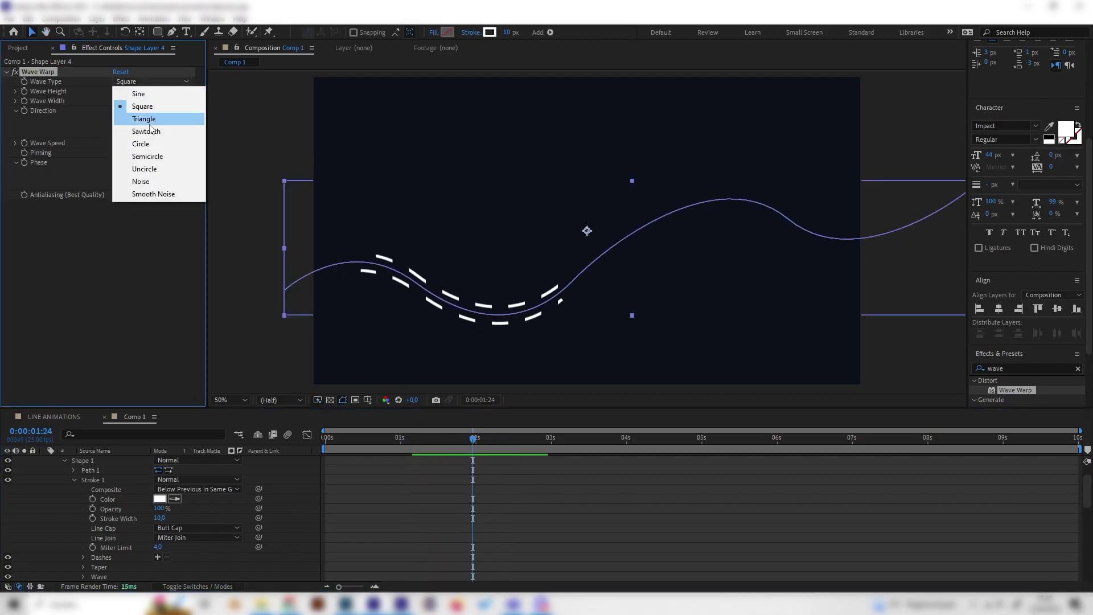
pyautogui.click(142, 114)
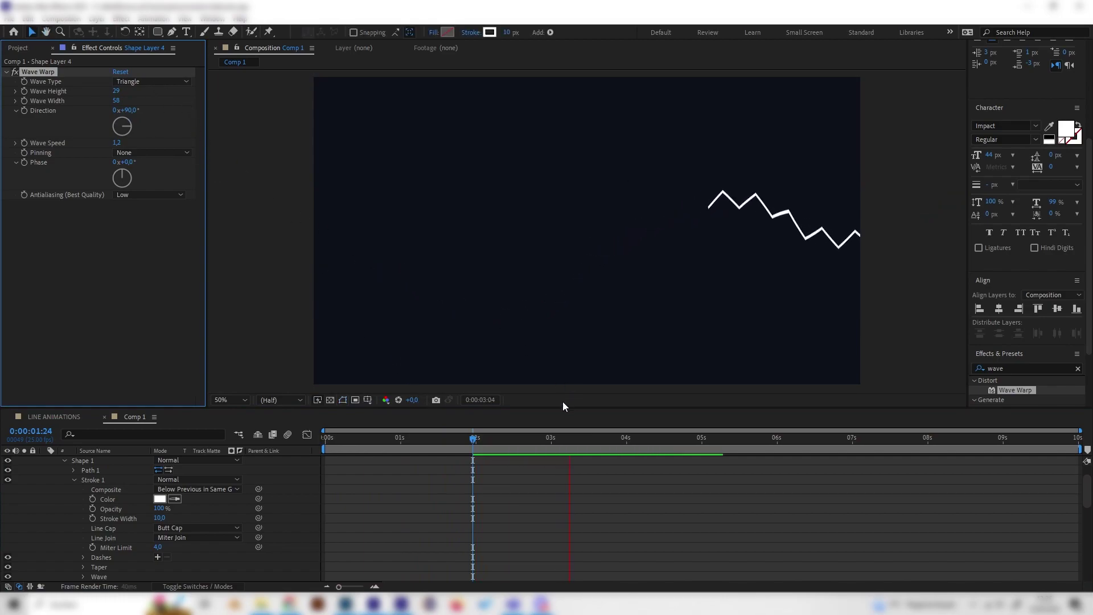
pyautogui.moveTo(446, 438); pyautogui.dragTo(399, 438)
# Try the Noise wave type, and set Wave Warp's Wave Type to Semicircle.
pyautogui.click(153, 82)
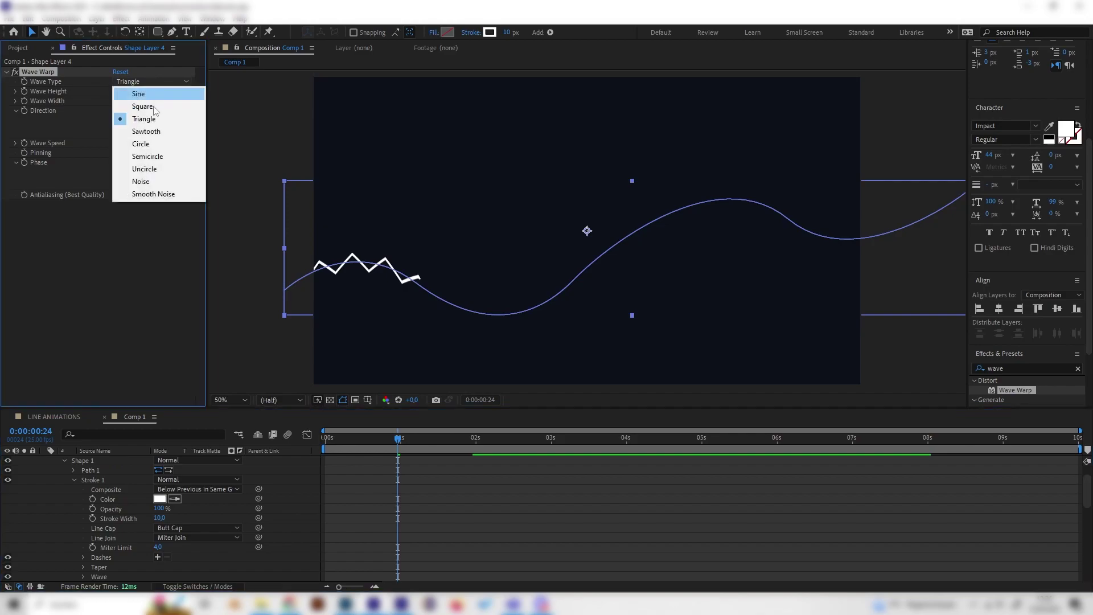
pyautogui.click(148, 181)
pyautogui.click(148, 82)
pyautogui.click(143, 157)
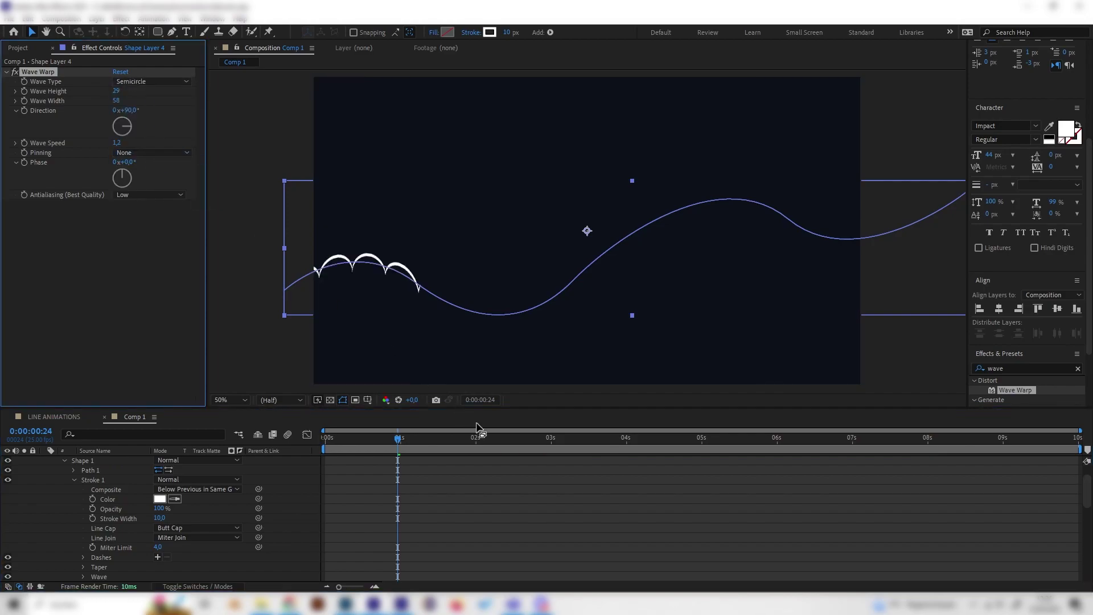
# Preview the Semicircle wave on the line, and remove the Wave Warp effect from Shape Layer 4.
pyautogui.moveTo(406, 439); pyautogui.dragTo(467, 448)
pyautogui.press('space')
pyautogui.press('space')
pyautogui.click(53, 77)
pyautogui.press('Delete')
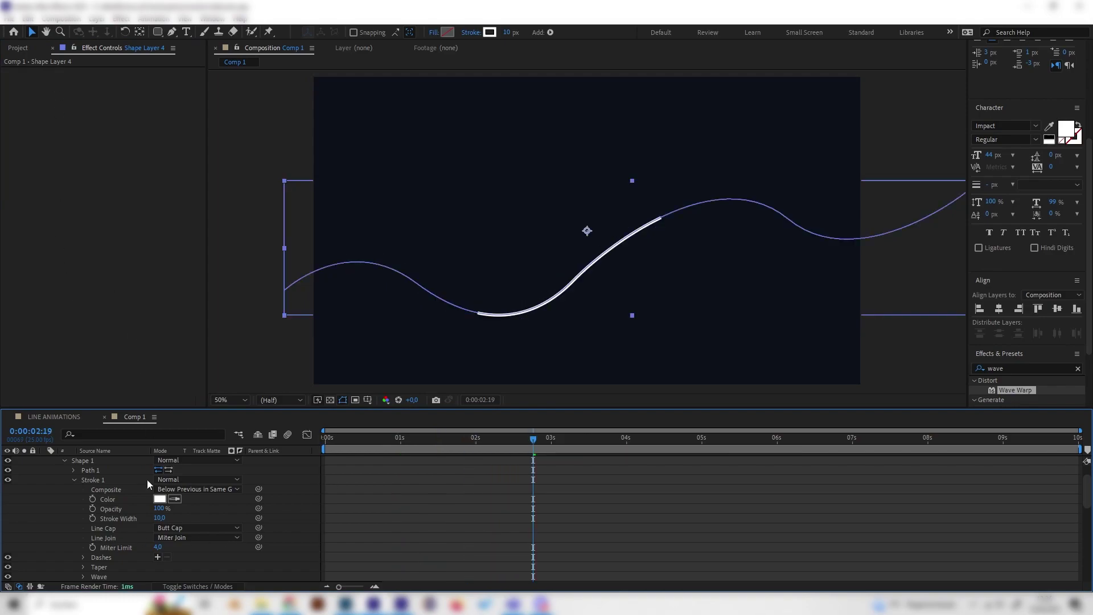
pyautogui.scroll(3, 61, 436)
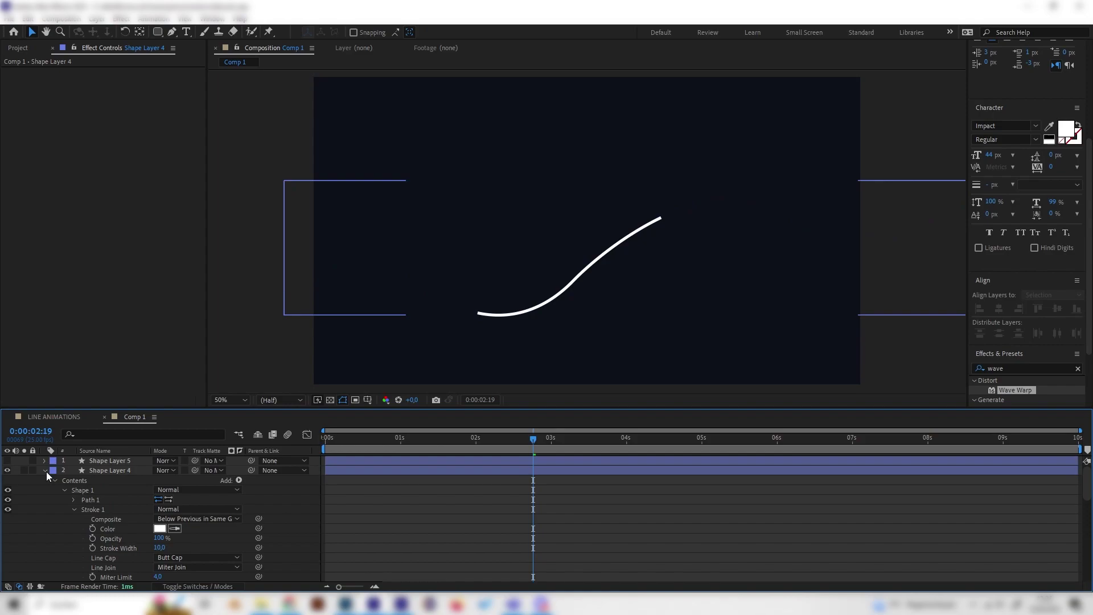
pyautogui.click(46, 470)
# Review the finished line variants in the LINE ANIMATIONS composition by scrubbing and playing its timeline.
pyautogui.click(48, 416)
pyautogui.moveTo(428, 439)
pyautogui.mouseDown()
pyautogui.moveTo(366, 446)
pyautogui.moveTo(420, 435)
pyautogui.mouseUp()
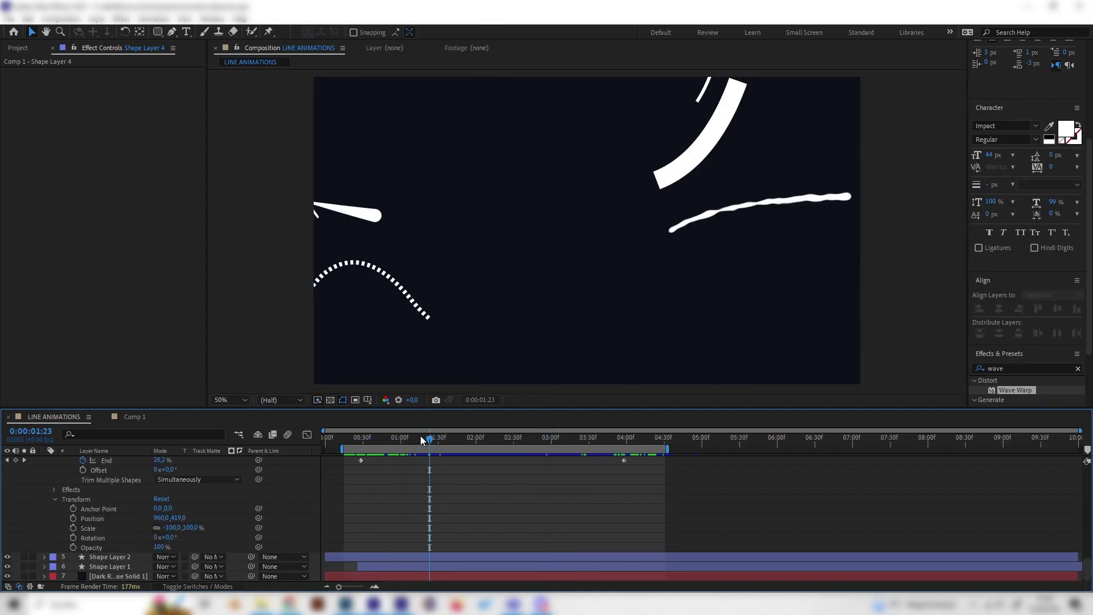
pyautogui.moveTo(503, 438); pyautogui.dragTo(545, 445)
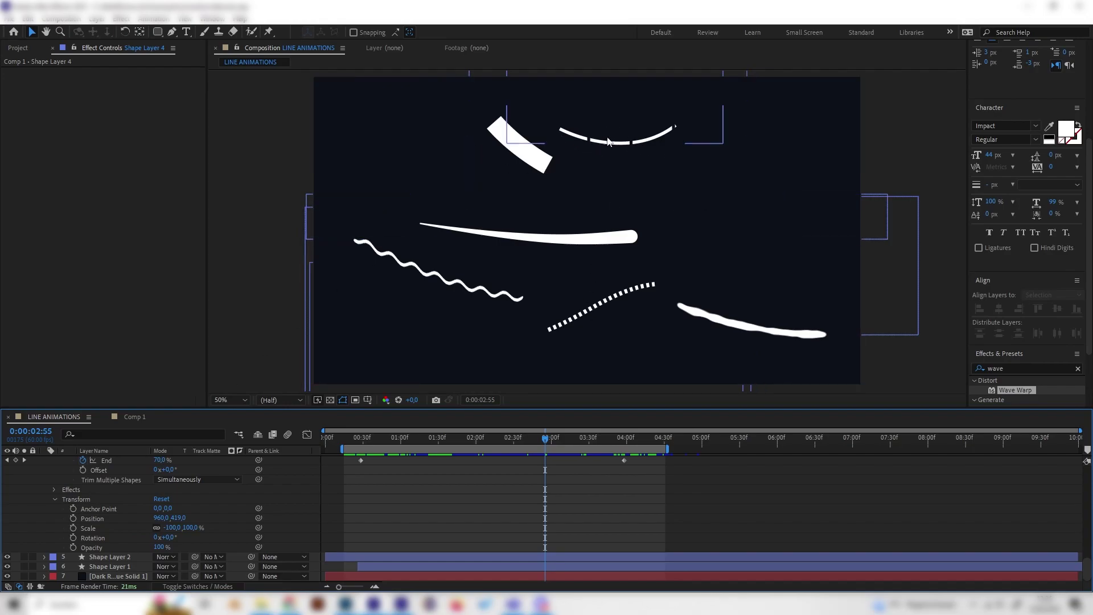
pyautogui.click(528, 154)
pyautogui.moveTo(523, 438)
pyautogui.mouseDown()
pyautogui.moveTo(586, 439)
pyautogui.moveTo(527, 438)
pyautogui.mouseUp()
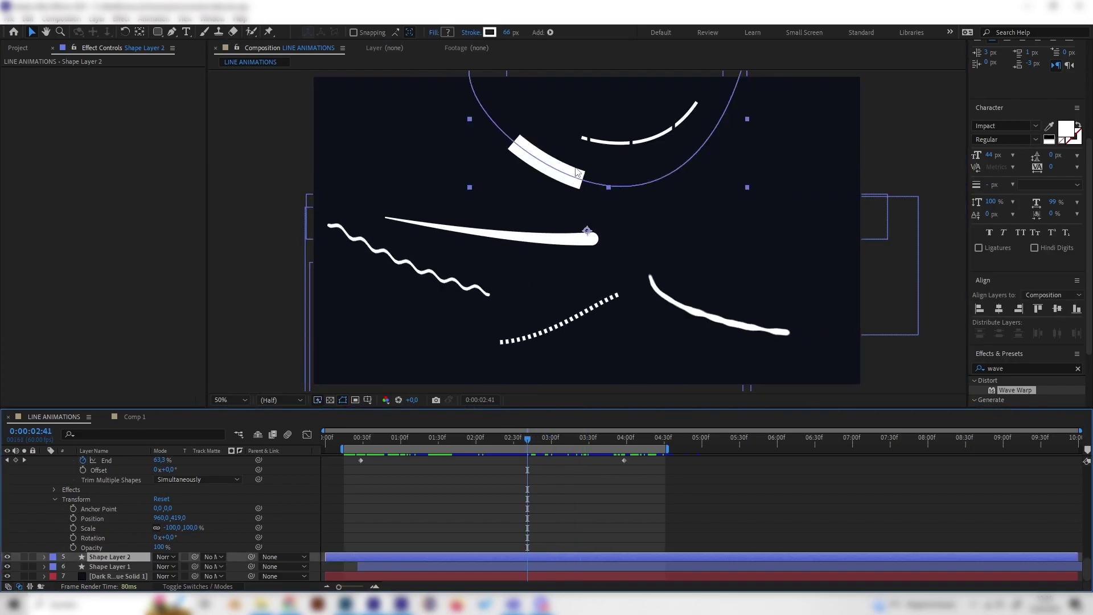
pyautogui.click(415, 438)
pyautogui.press('space')
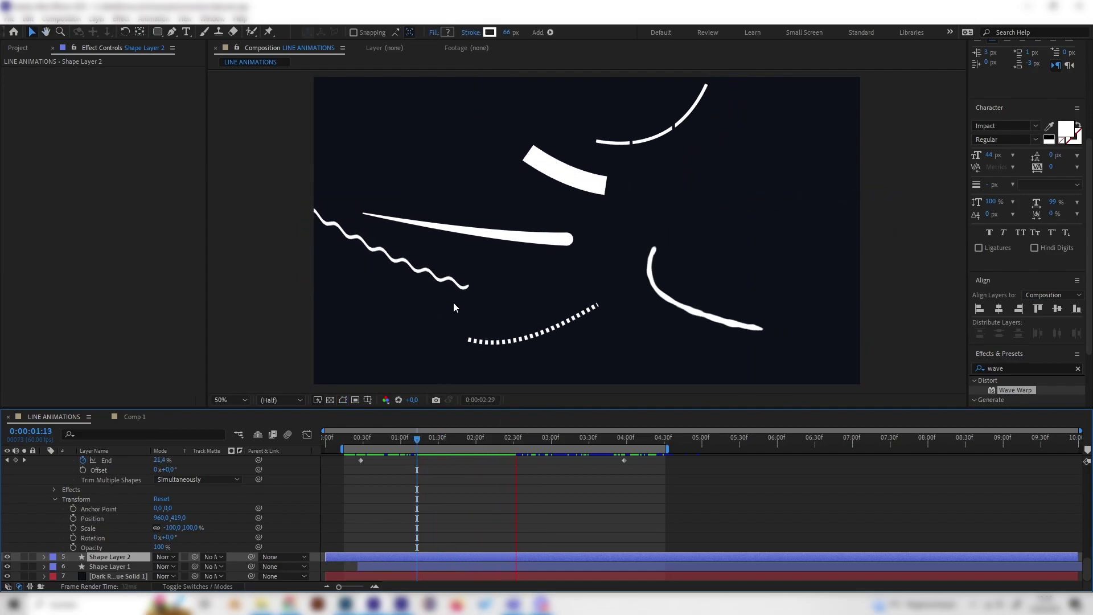
pyautogui.click(459, 437)
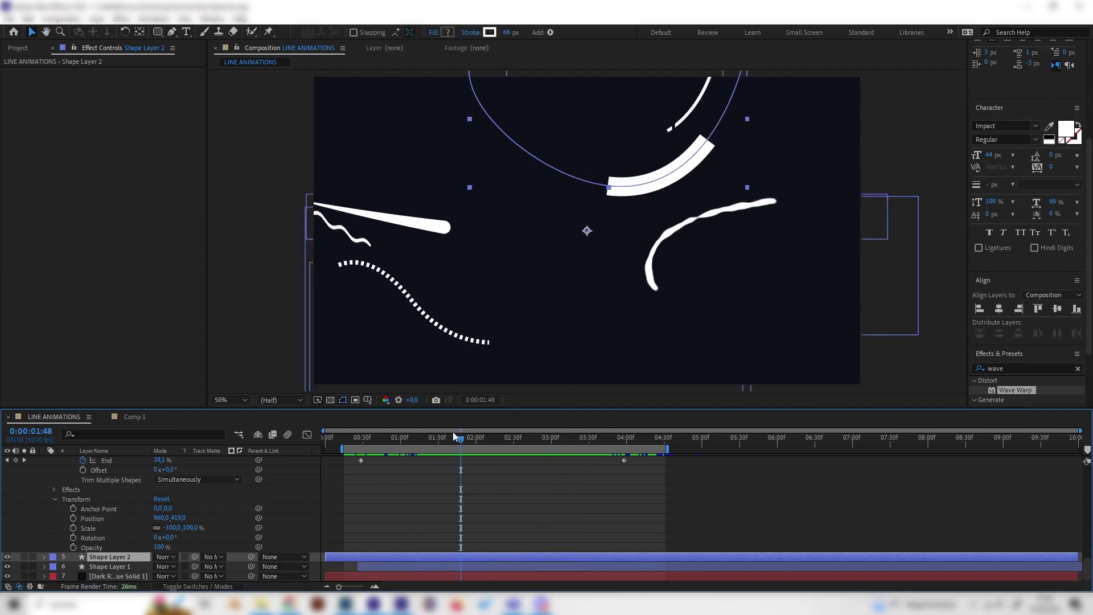
pyautogui.scroll(2, 134, 471)
pyautogui.scroll(10, 133, 471)
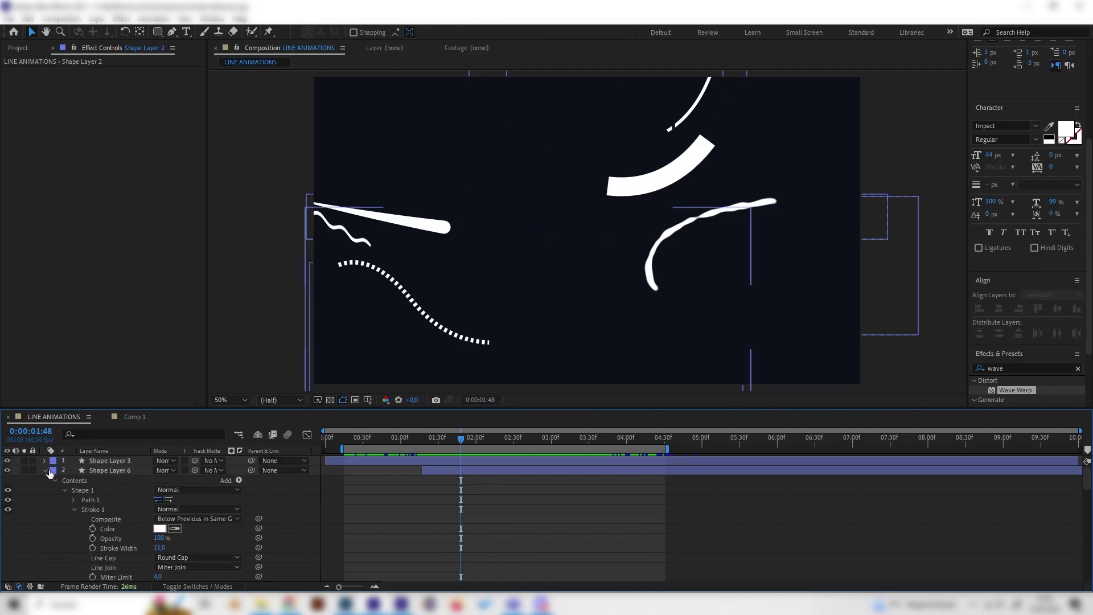
# Return to Comp 1 and set Shape Layer 4's Stroke Width to 20.
pyautogui.click(134, 416)
pyautogui.click(46, 480)
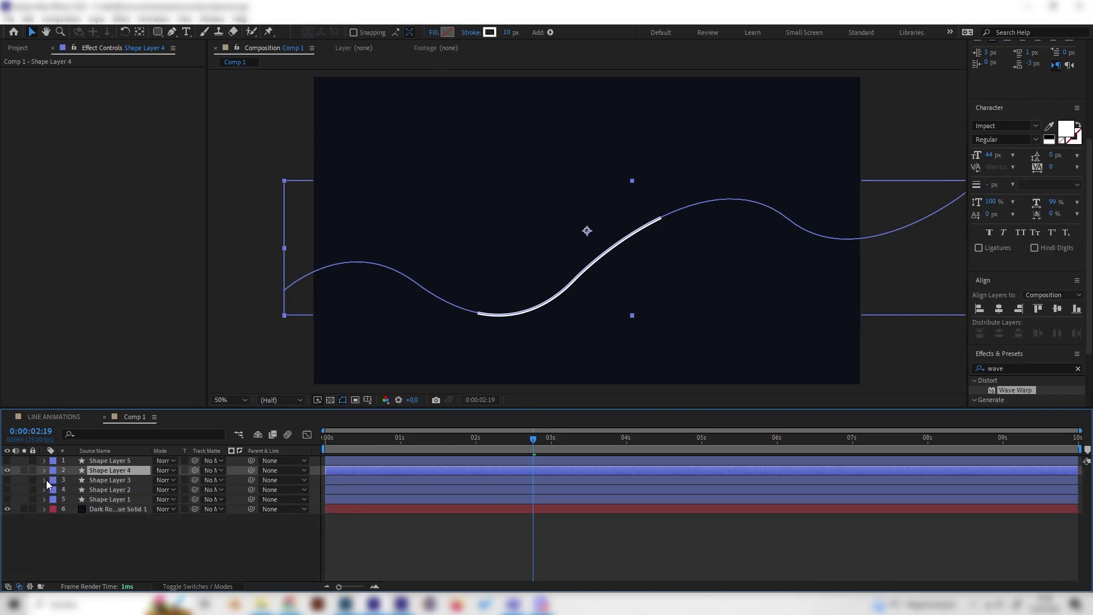
pyautogui.moveTo(412, 438)
pyautogui.mouseDown()
pyautogui.moveTo(334, 450)
pyautogui.moveTo(552, 452)
pyautogui.mouseUp()
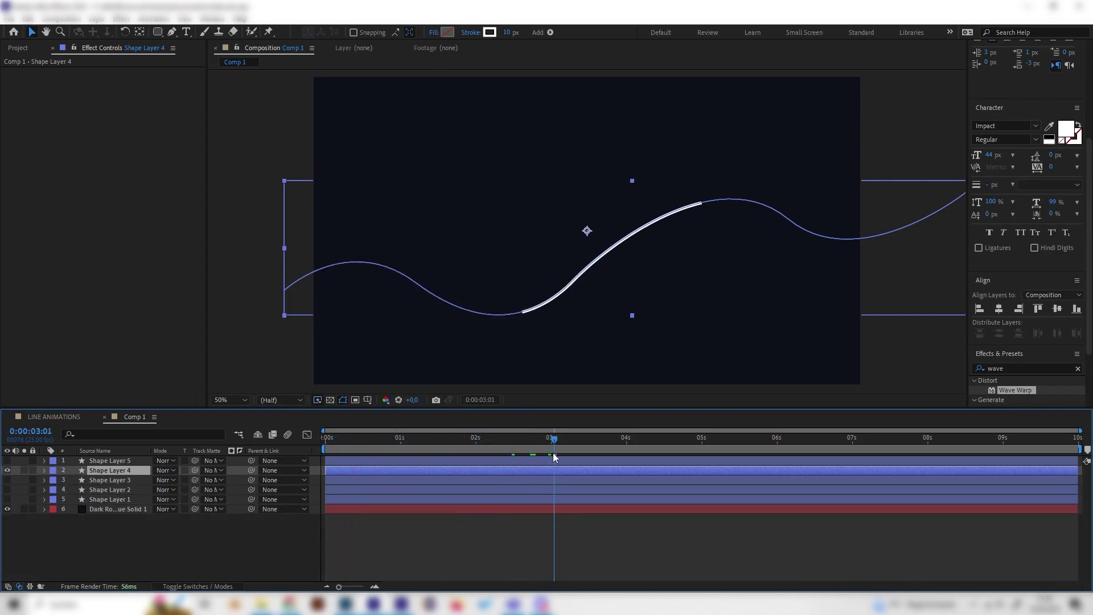
pyautogui.click(44, 470)
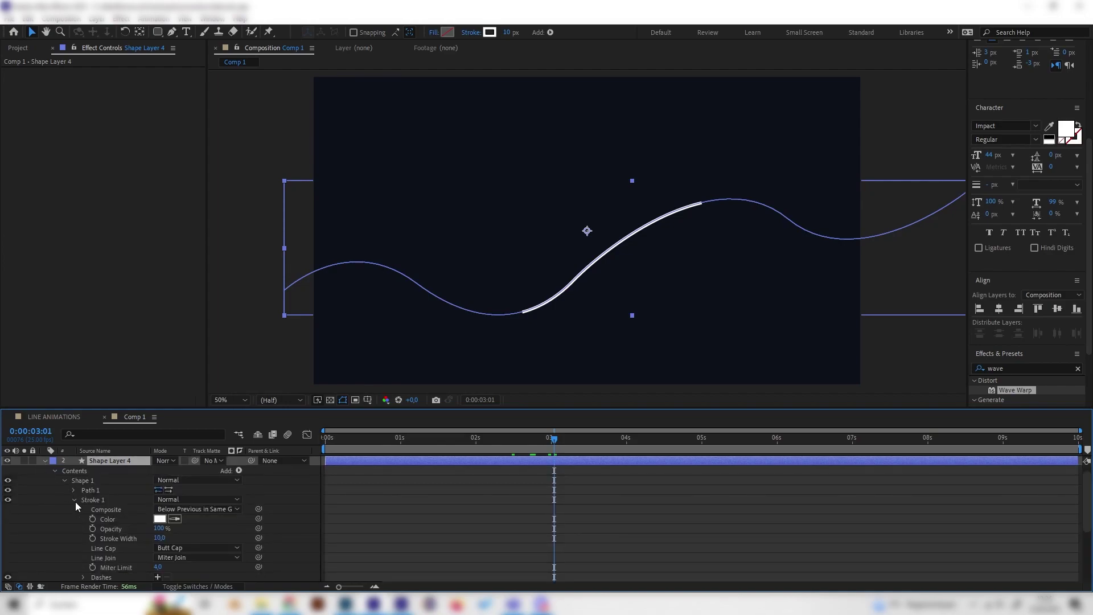
pyautogui.click(159, 538)
pyautogui.write('1')
pyautogui.press('BackSpace')
pyautogui.press('Return')
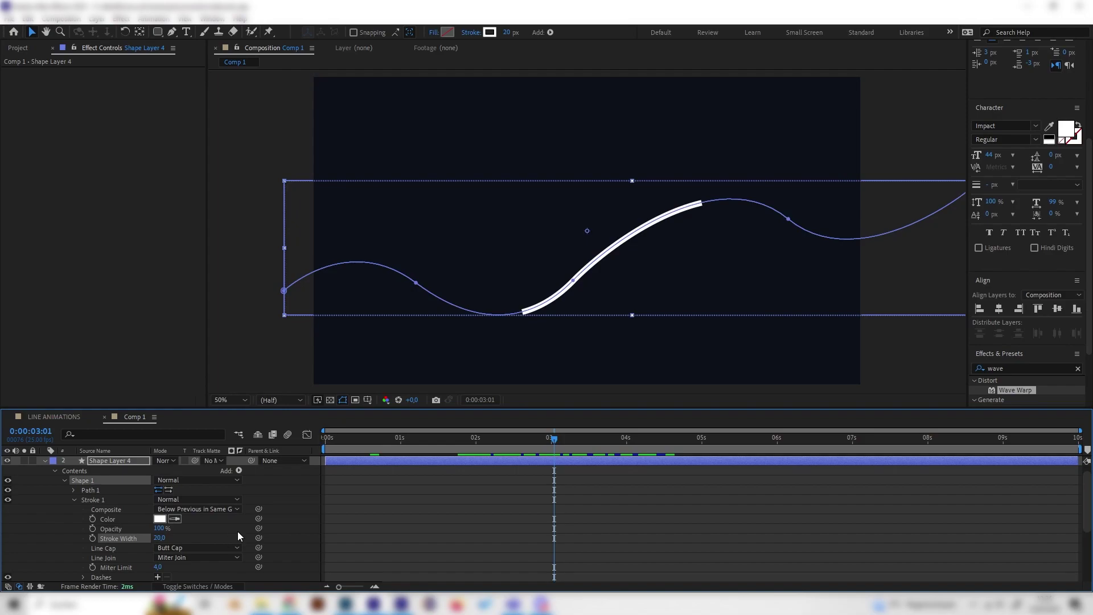
pyautogui.click(234, 531)
# Expand Trim Paths 1 on Shape Layer 4 and select both End keyframes.
pyautogui.click(55, 471)
pyautogui.click(92, 469)
pyautogui.click(56, 480)
pyautogui.click(55, 480)
pyautogui.scroll(-3, 152, 543)
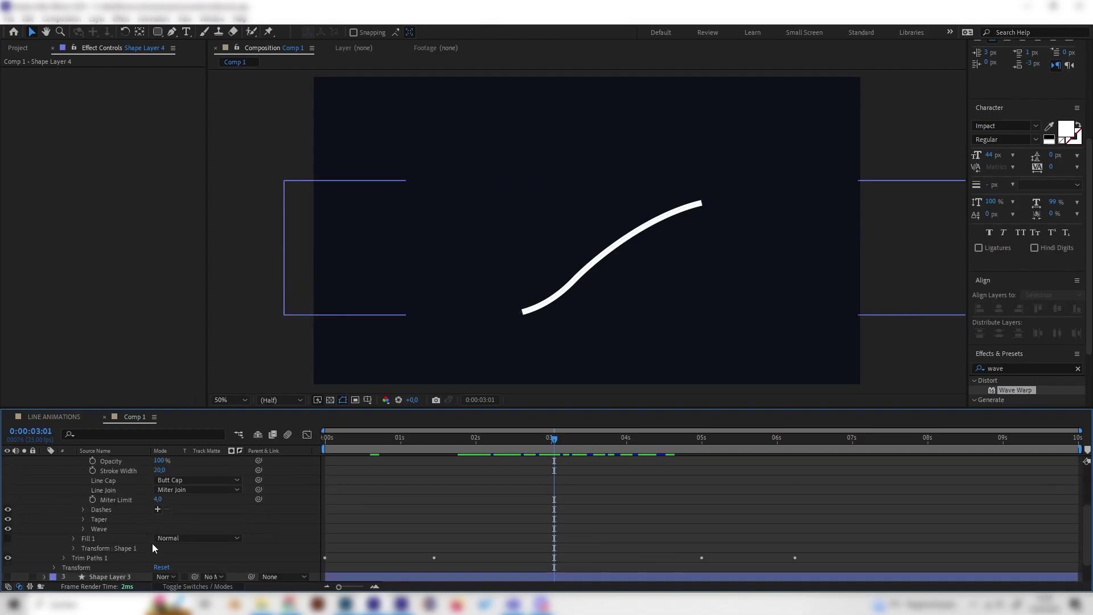
pyautogui.click(63, 558)
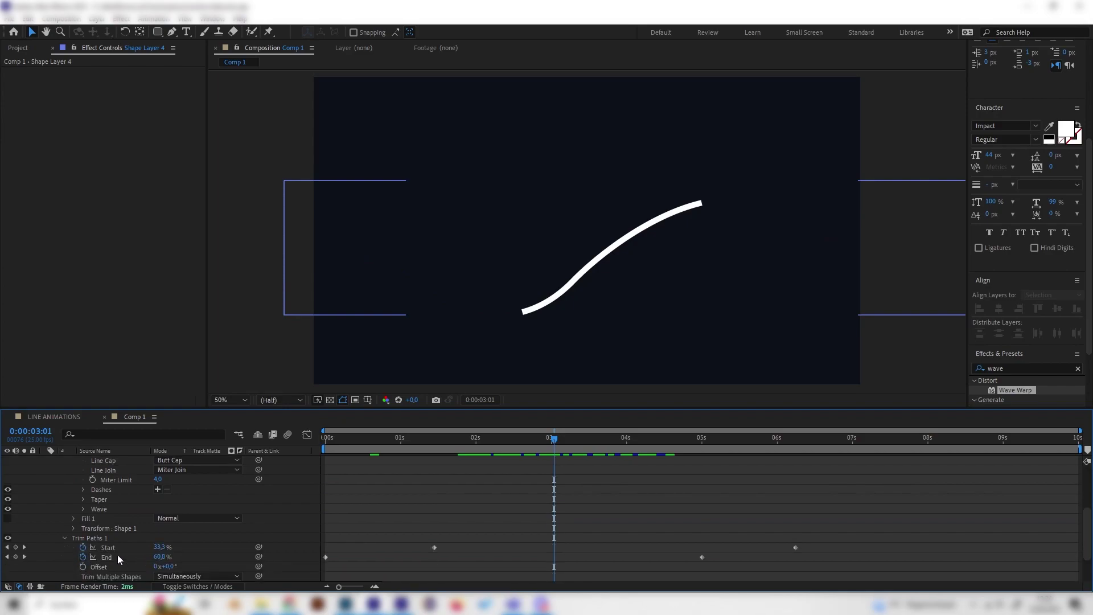
pyautogui.click(152, 556)
pyautogui.click(190, 556)
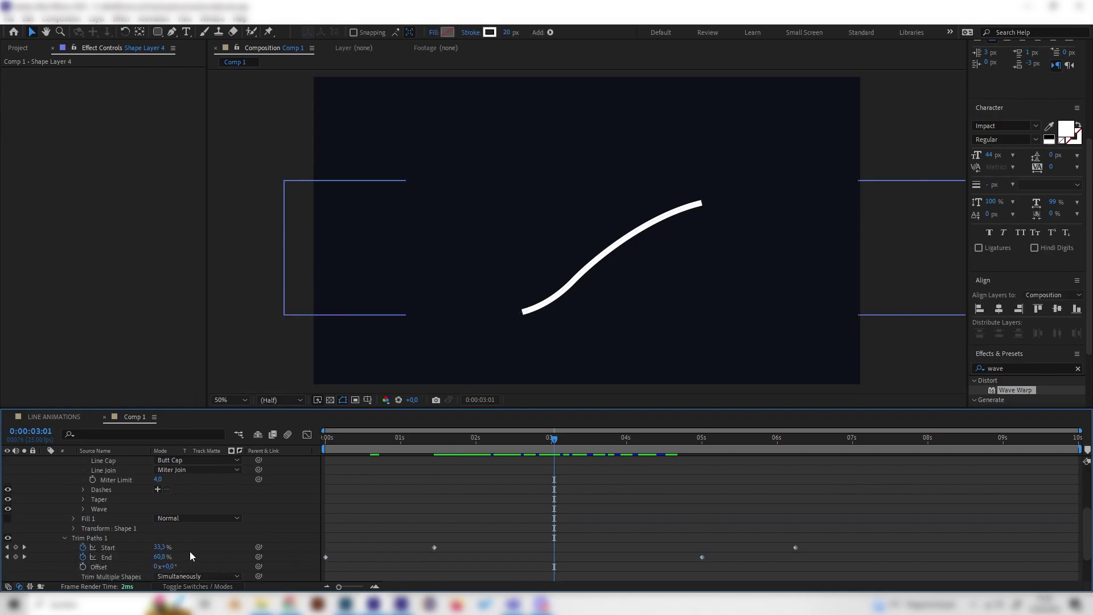
pyautogui.click(135, 556)
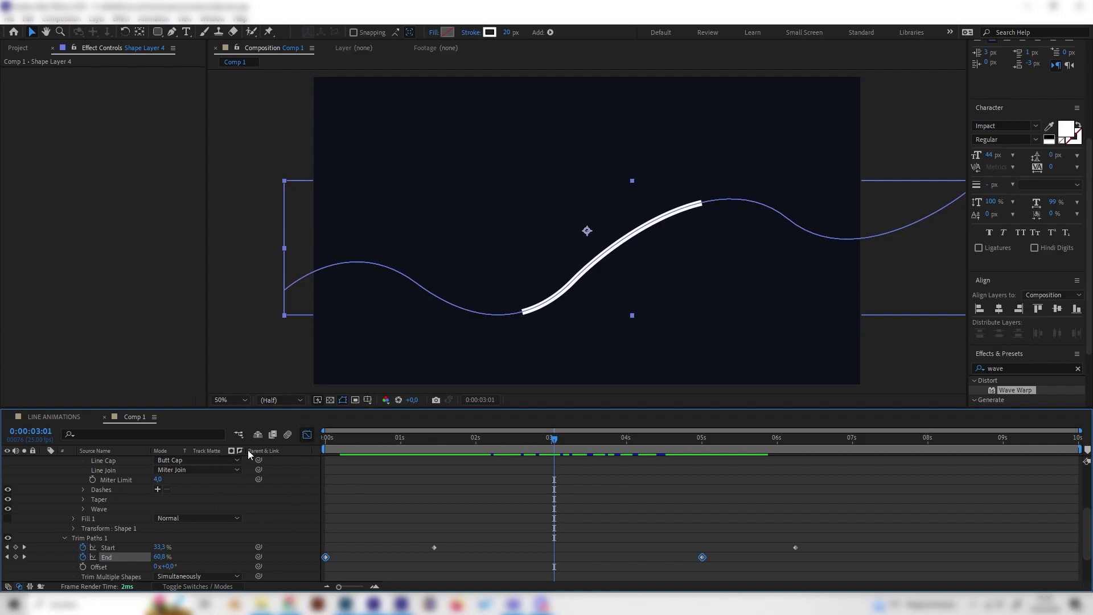
# Show End's value graph in the Graph Editor and try Easy Ease on its two keyframes.
pyautogui.hotkey('shift', 'F3')
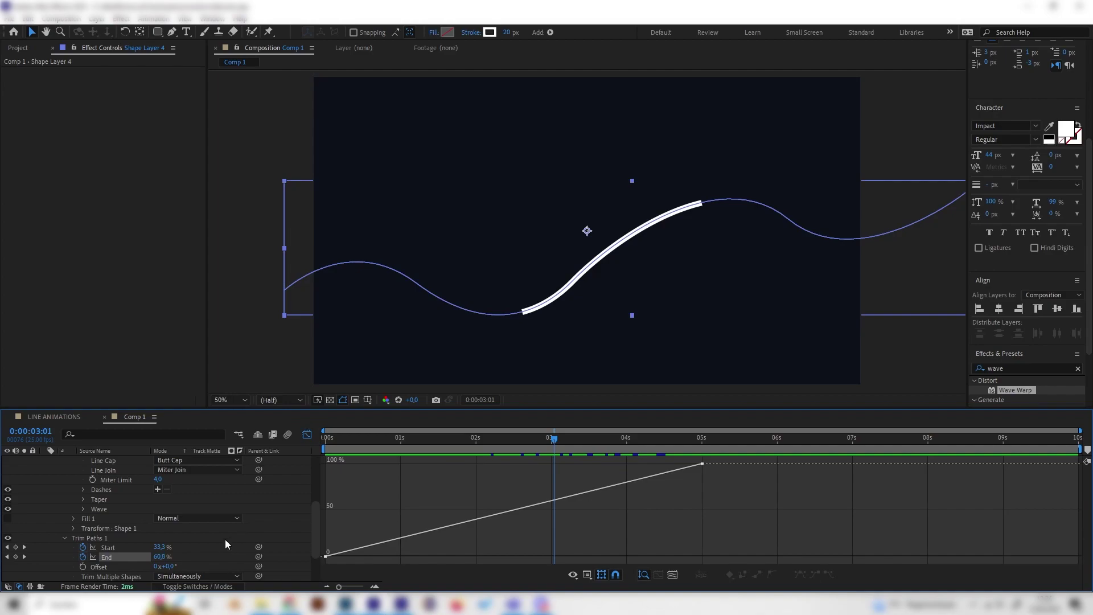
pyautogui.click(124, 558)
pyautogui.click(124, 557)
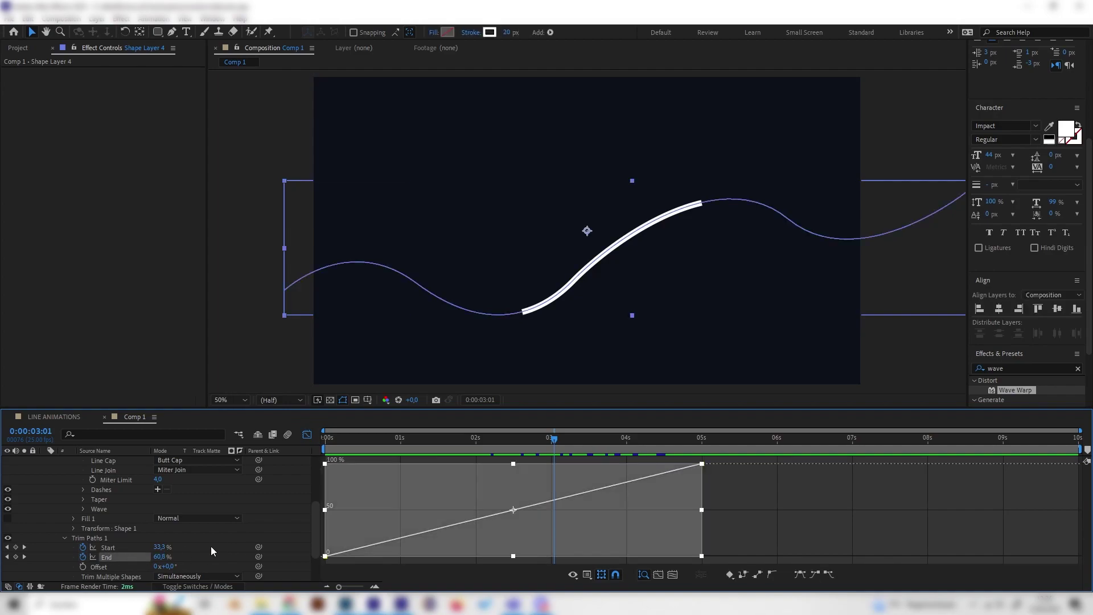
pyautogui.click(197, 541)
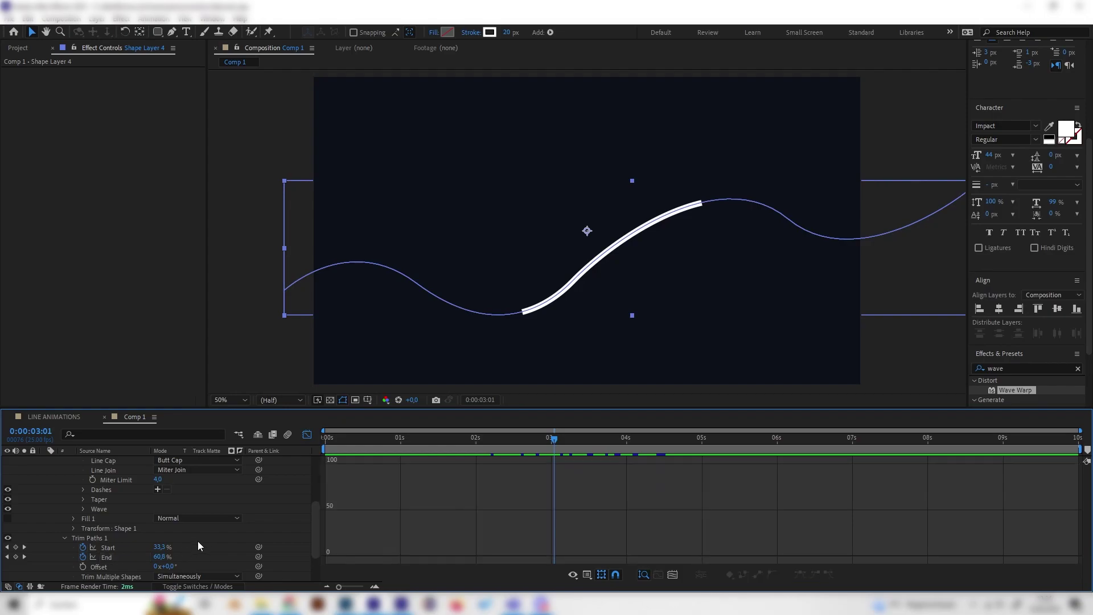
pyautogui.click(119, 555)
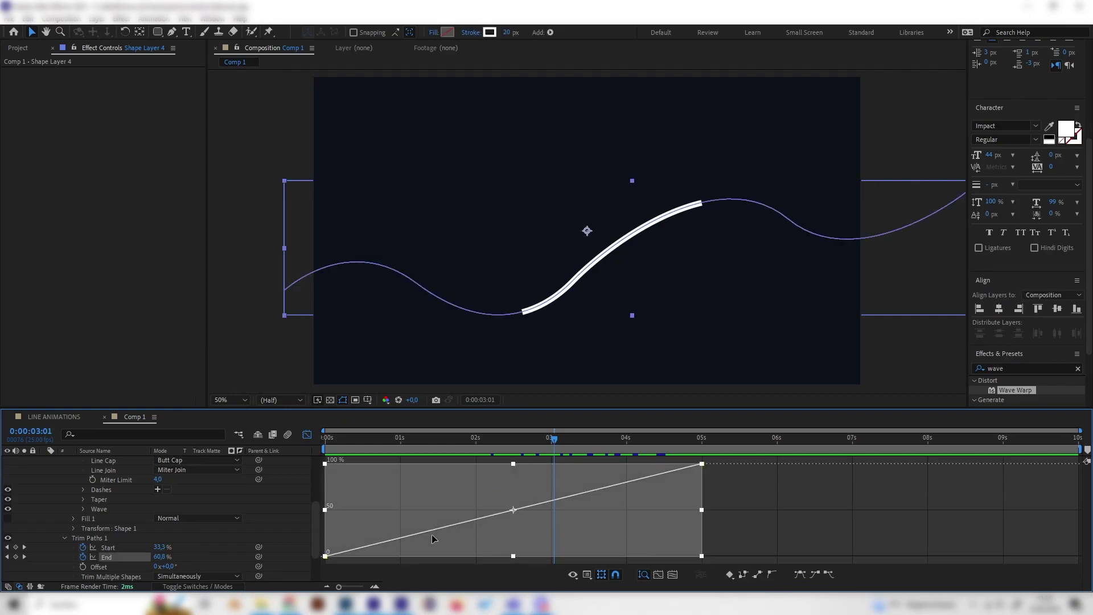
pyautogui.click(806, 572)
pyautogui.click(786, 533)
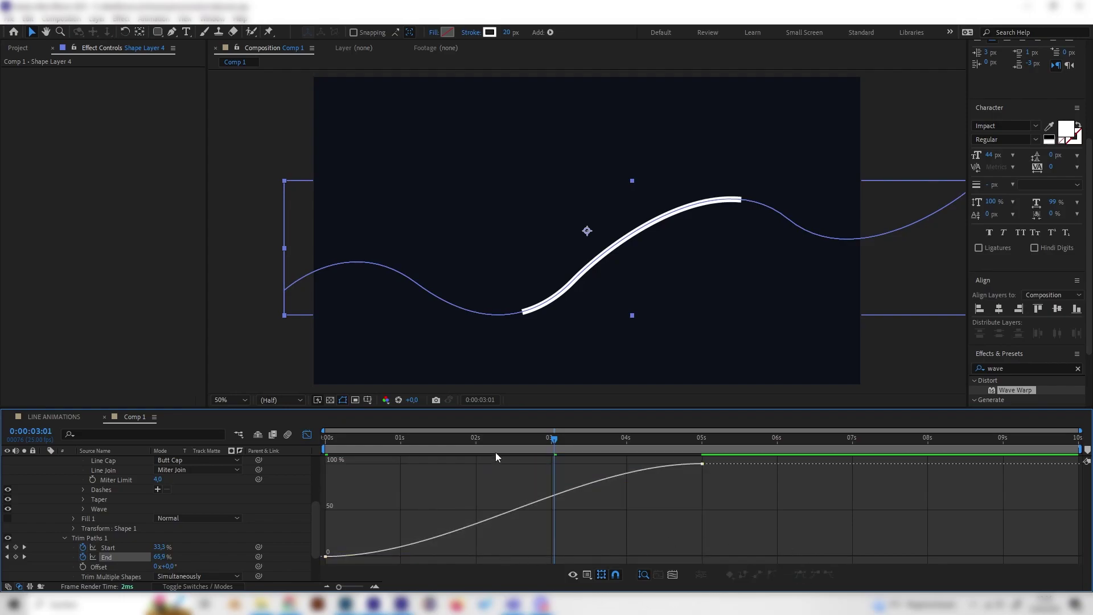
# Try a fast start for End by steeply raising the first keyframe's graph handle, and play the animation.
pyautogui.click(356, 553)
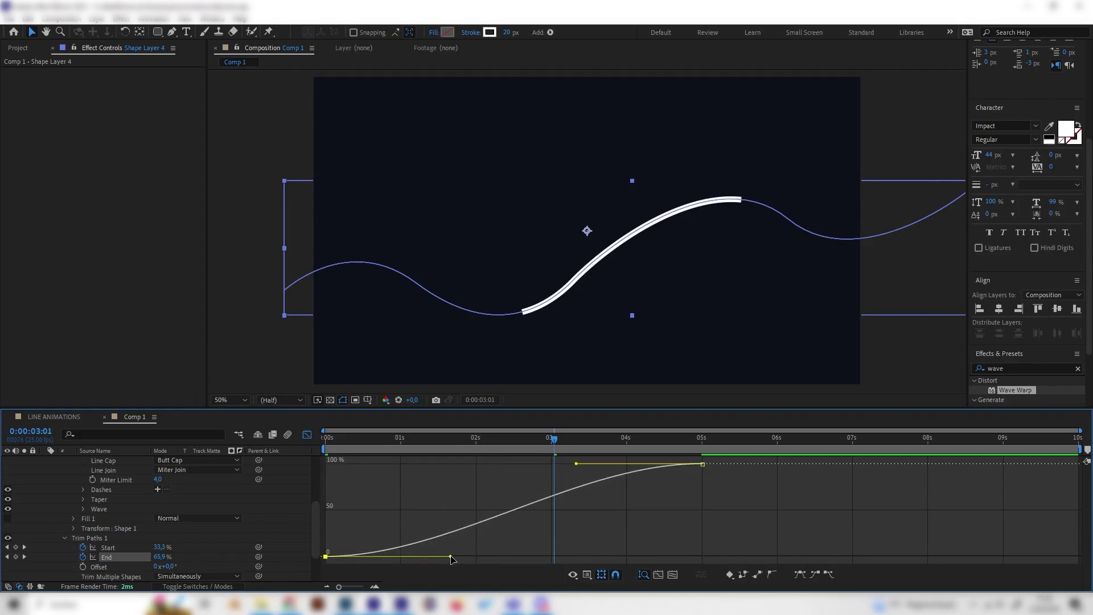
pyautogui.moveTo(446, 556)
pyautogui.mouseDown()
pyautogui.moveTo(385, 492)
pyautogui.moveTo(351, 488)
pyautogui.moveTo(332, 470)
pyautogui.moveTo(326, 439)
pyautogui.moveTo(351, 438)
pyautogui.moveTo(315, 439)
pyautogui.mouseUp()
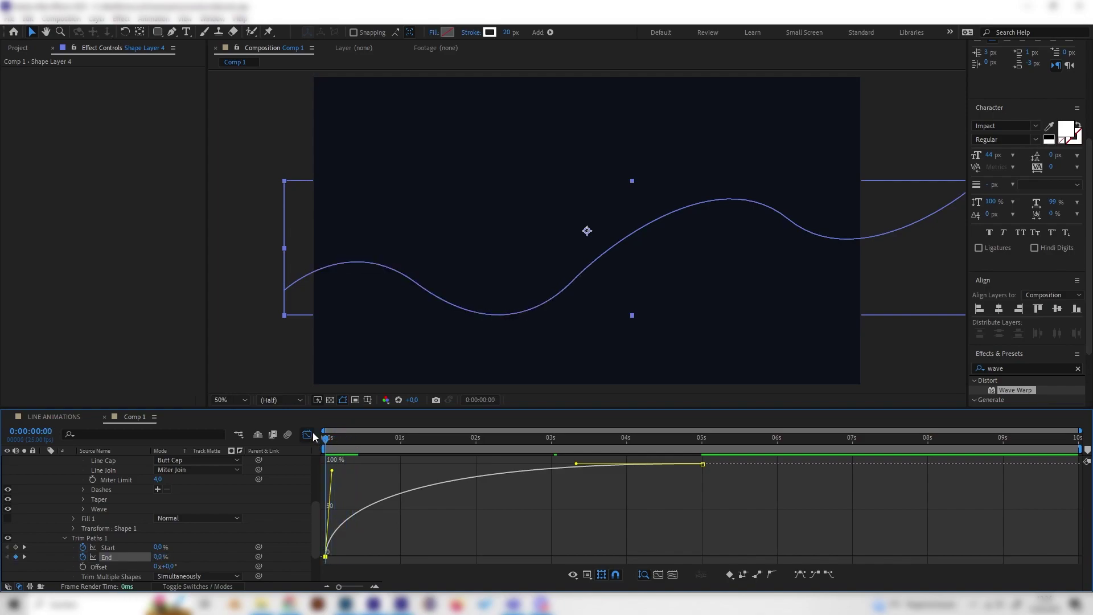
pyautogui.press('space')
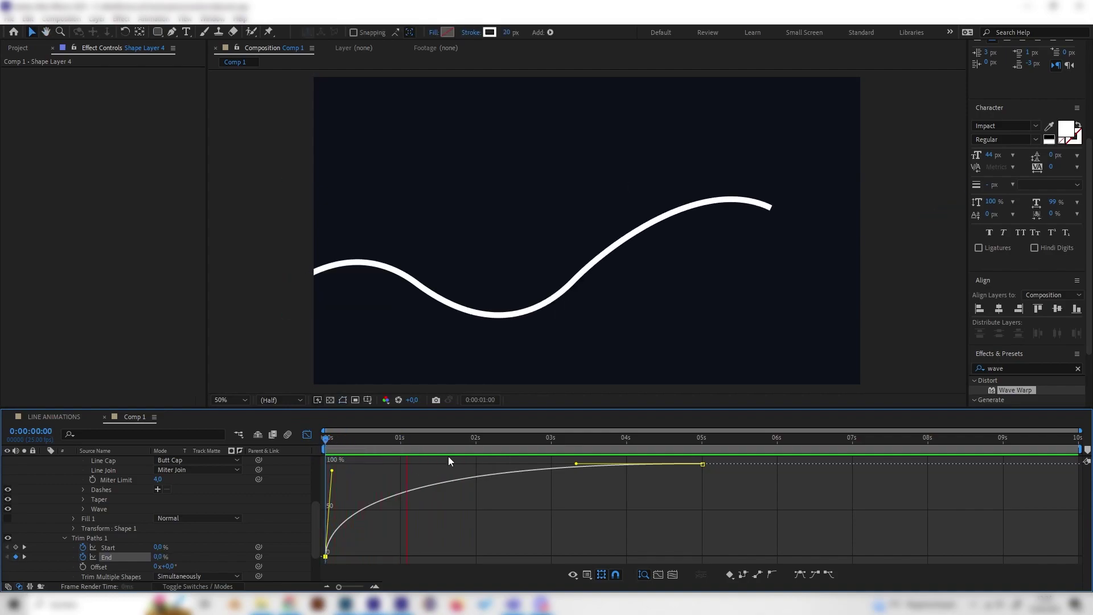
# Try a fast finish for End by lowering the last keyframe's handle to about 50%, and preview the line.
pyautogui.moveTo(576, 463); pyautogui.dragTo(701, 511)
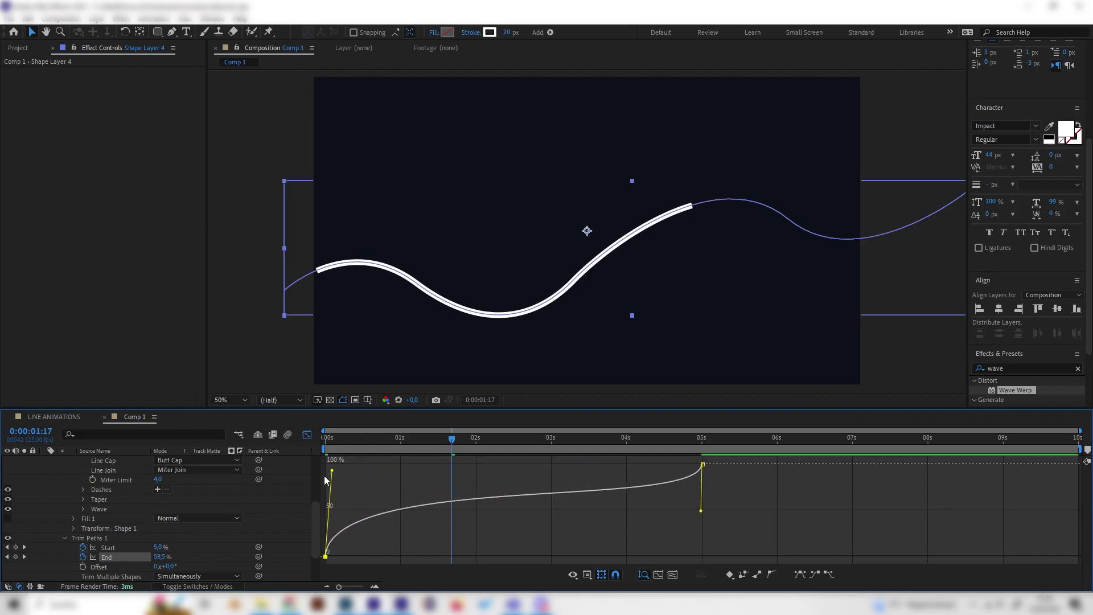
pyautogui.moveTo(325, 477); pyautogui.dragTo(326, 483)
pyautogui.press('space')
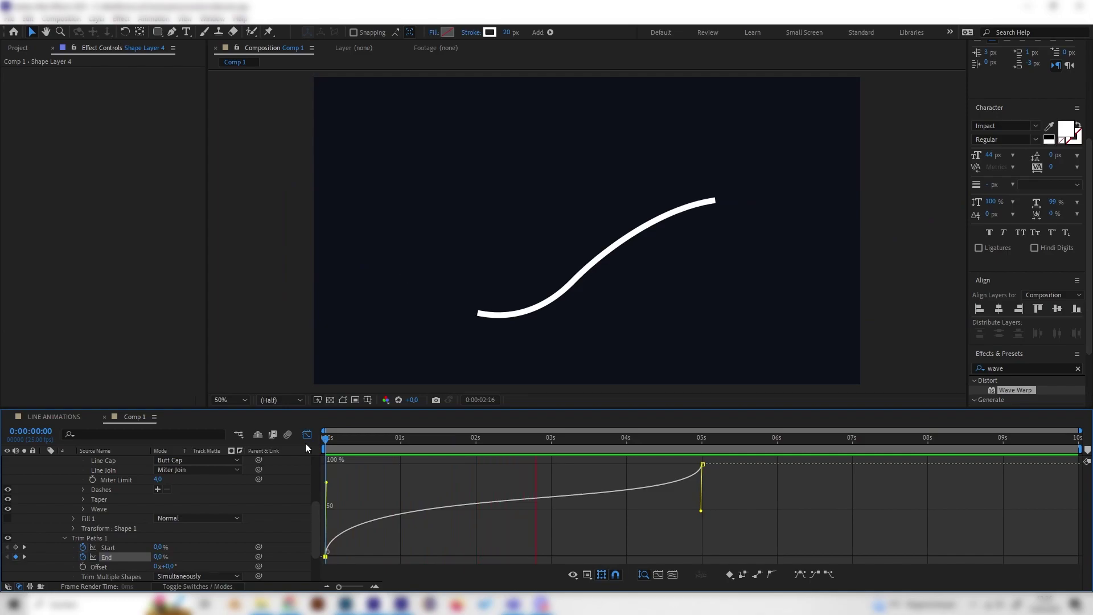
pyautogui.press('space')
pyautogui.press('space')
pyautogui.press('space')
pyautogui.press('space')
pyautogui.press('space')
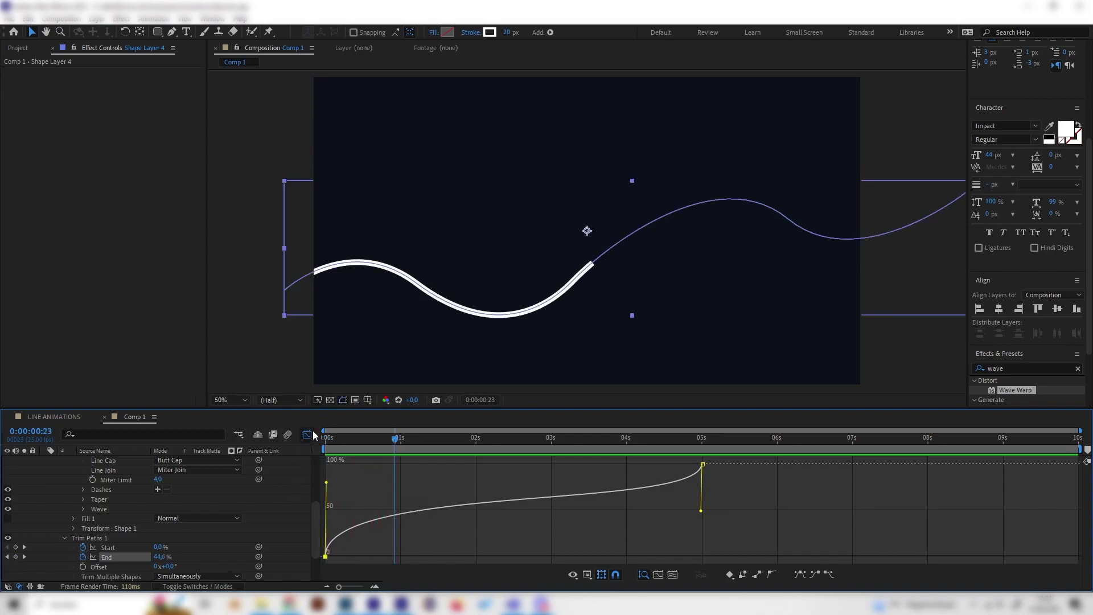
# Try a gradual slow-down for End by shortening and raising the last keyframe's handle near 100%, and preview it.
pyautogui.moveTo(337, 442)
pyautogui.mouseDown()
pyautogui.moveTo(666, 463)
pyautogui.moveTo(614, 472)
pyautogui.mouseUp()
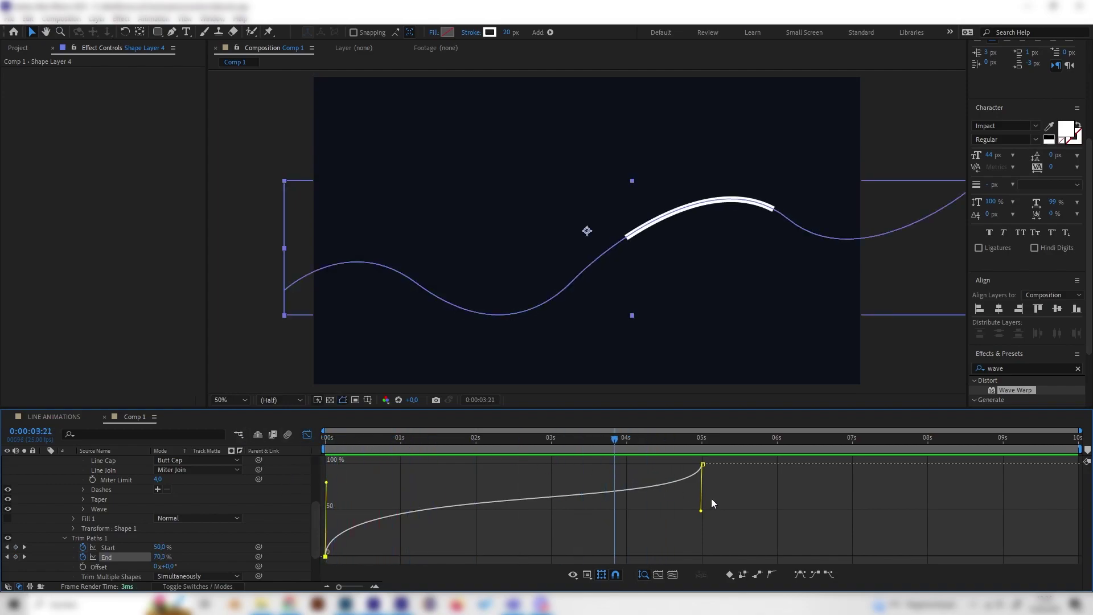
pyautogui.moveTo(703, 514)
pyautogui.mouseDown()
pyautogui.moveTo(705, 534)
pyautogui.moveTo(662, 466)
pyautogui.mouseUp()
pyautogui.click(326, 441)
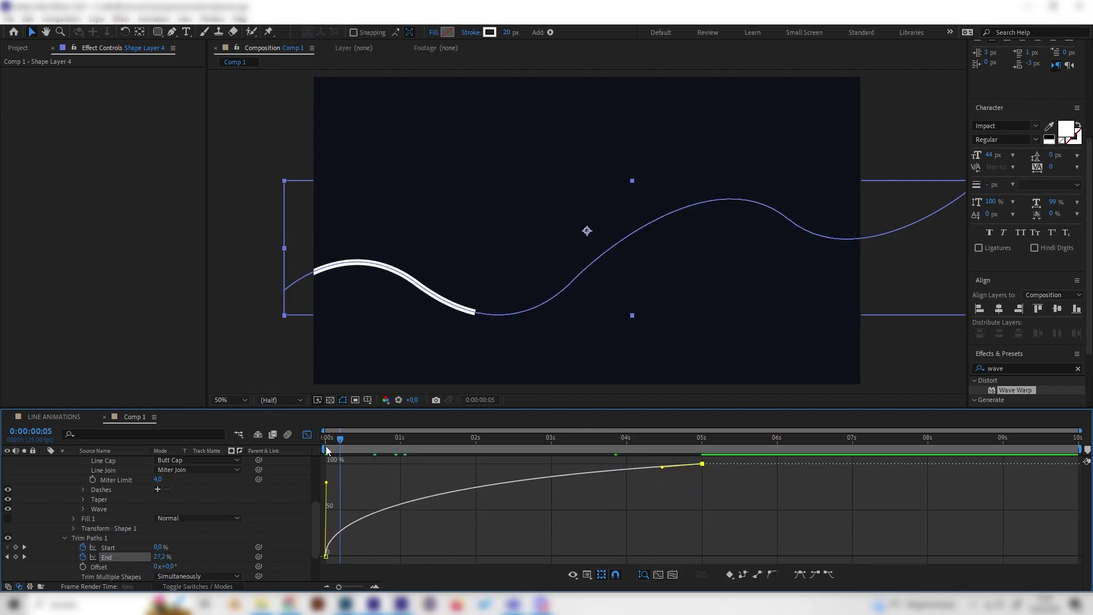
pyautogui.press('space')
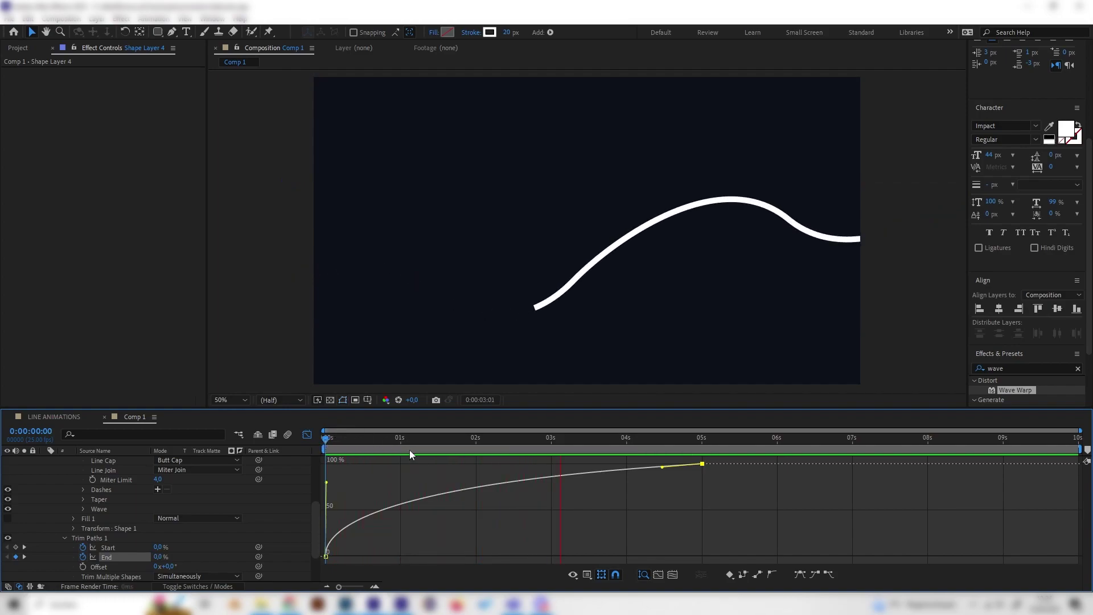
# Undo the easing changes to the End keyframes and leave the Graph Editor.
pyautogui.click(212, 499)
pyautogui.scroll(3, 212, 499)
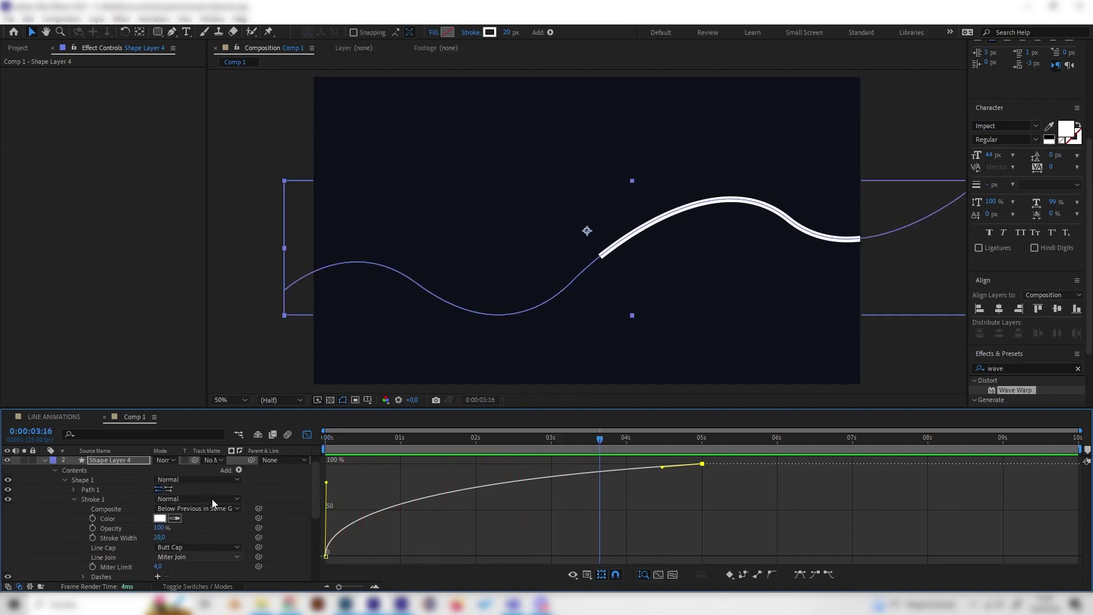
pyautogui.click(77, 495)
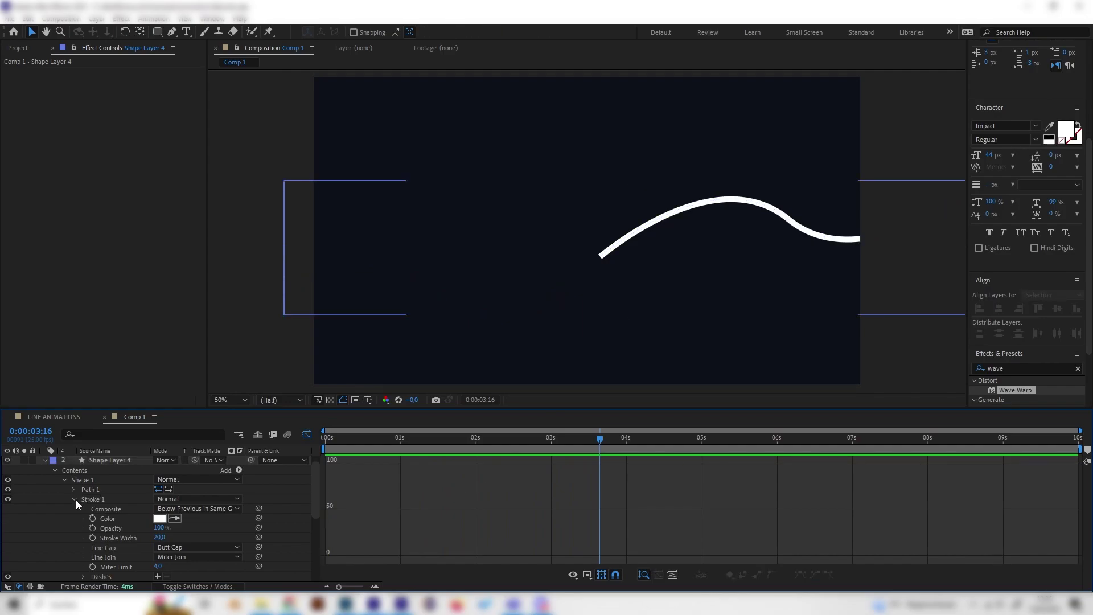
pyautogui.click(292, 473)
pyautogui.press('space')
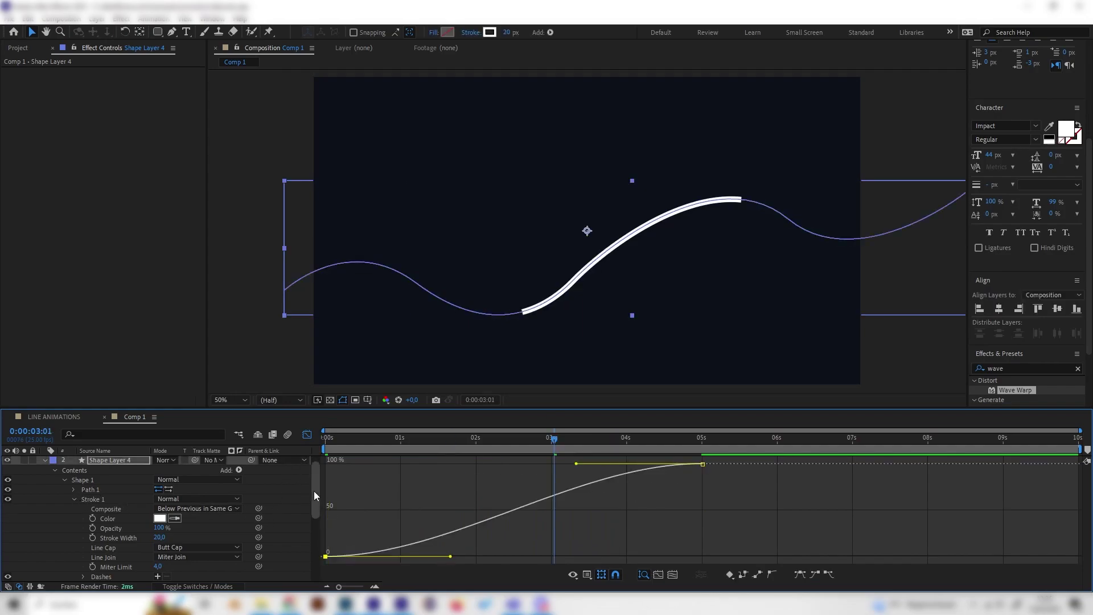
pyautogui.hotkey('ctrl', 'z')
pyautogui.click(307, 435)
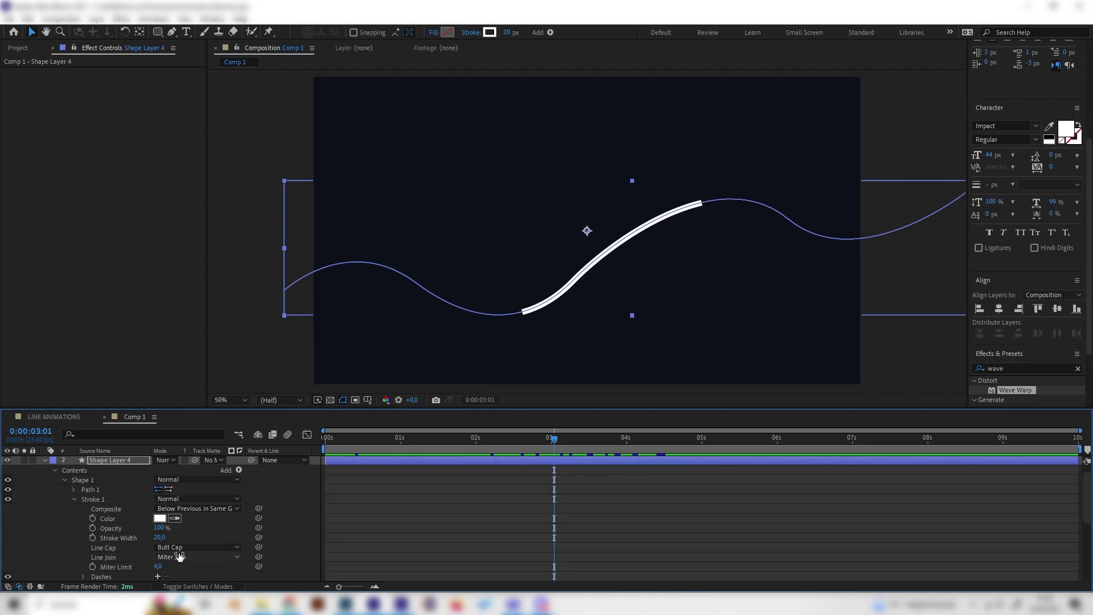
# Collapse the Stroke 1 settings of Shape Layer 4.
pyautogui.hotkey('ctrl', 'd')
pyautogui.click(76, 509)
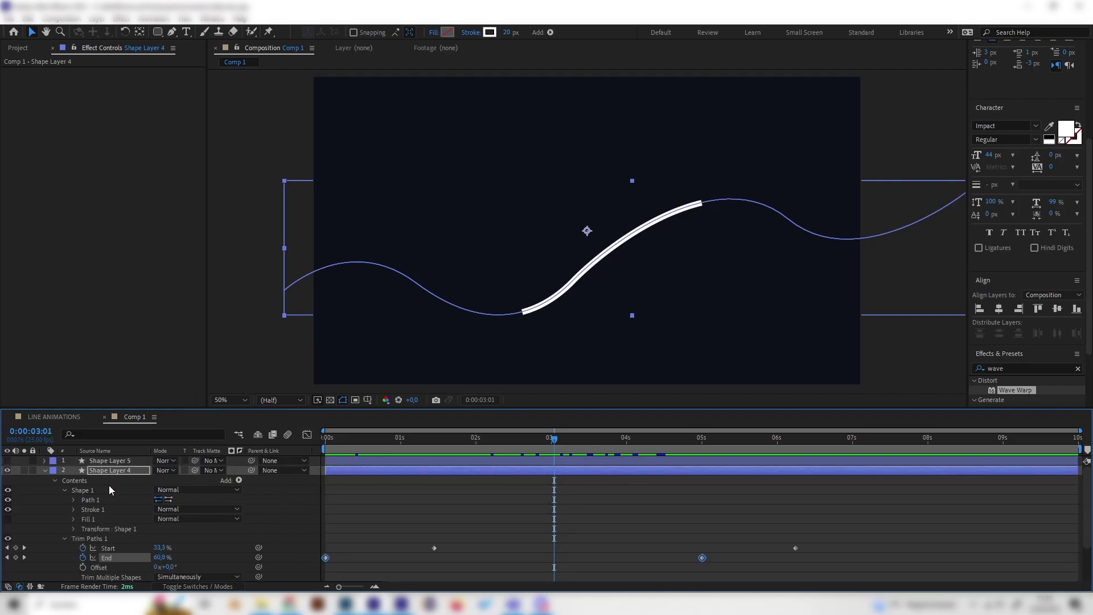
# Add a Repeater to Shape Layer 4 and set its transform Position to 158, 4.
pyautogui.click(64, 539)
pyautogui.click(227, 479)
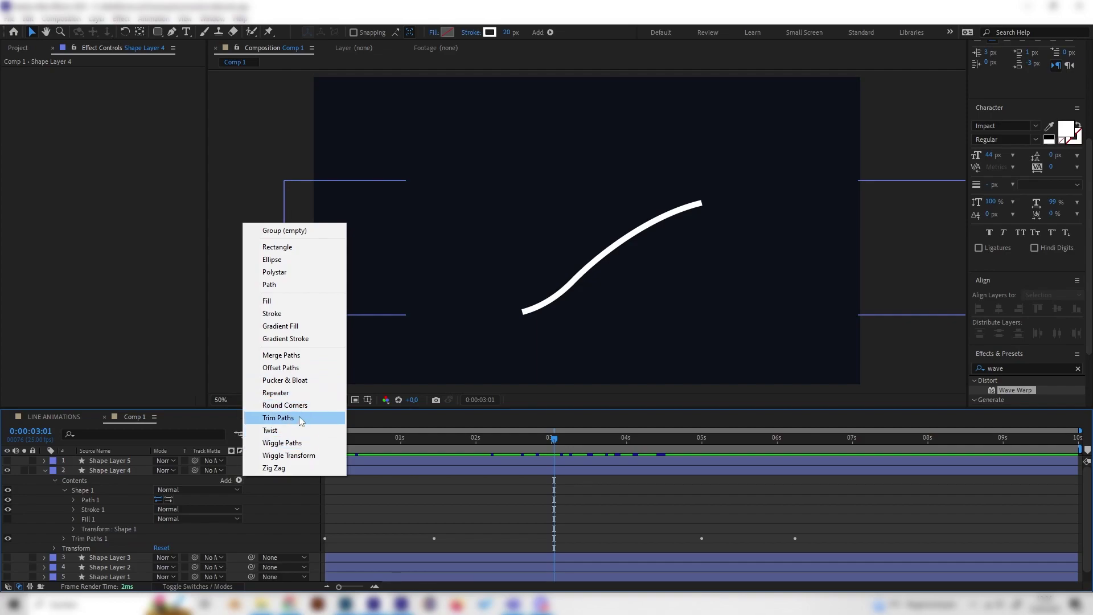
pyautogui.click(282, 393)
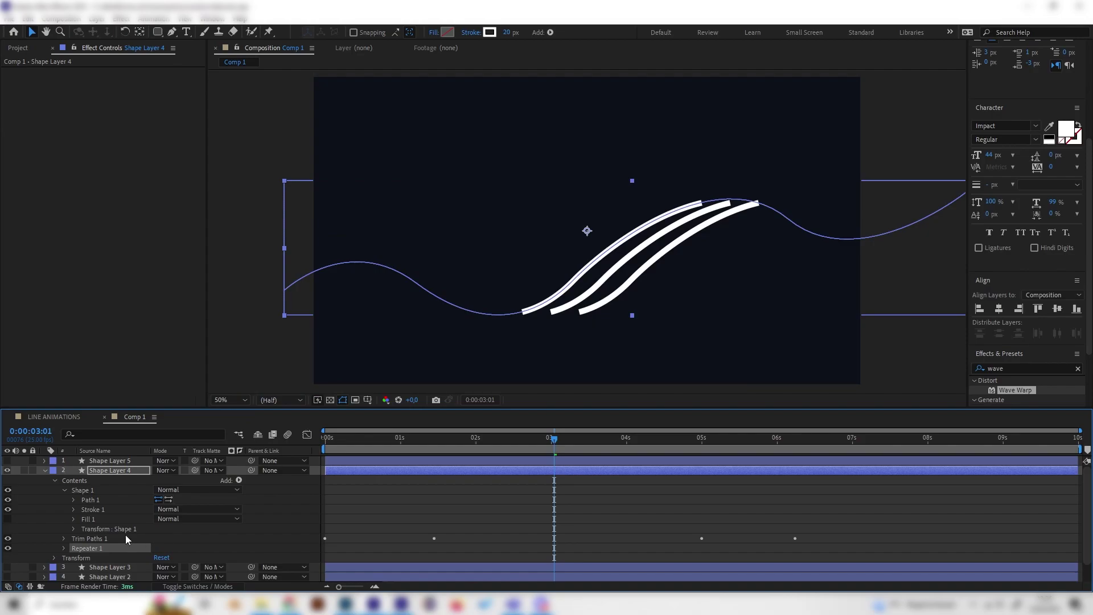
pyautogui.click(62, 548)
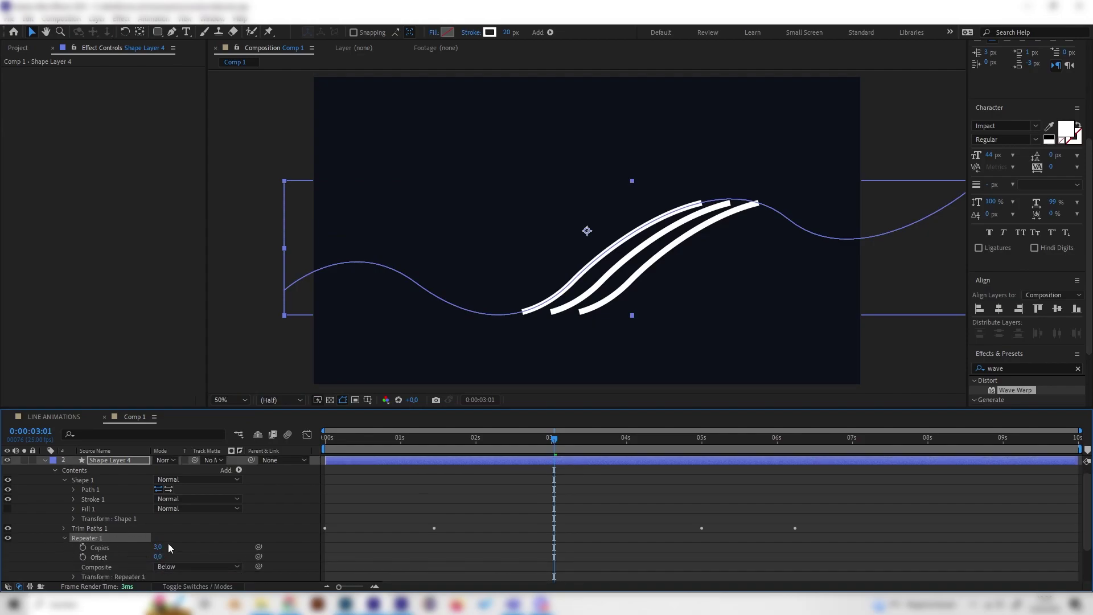
pyautogui.scroll(-1, 165, 544)
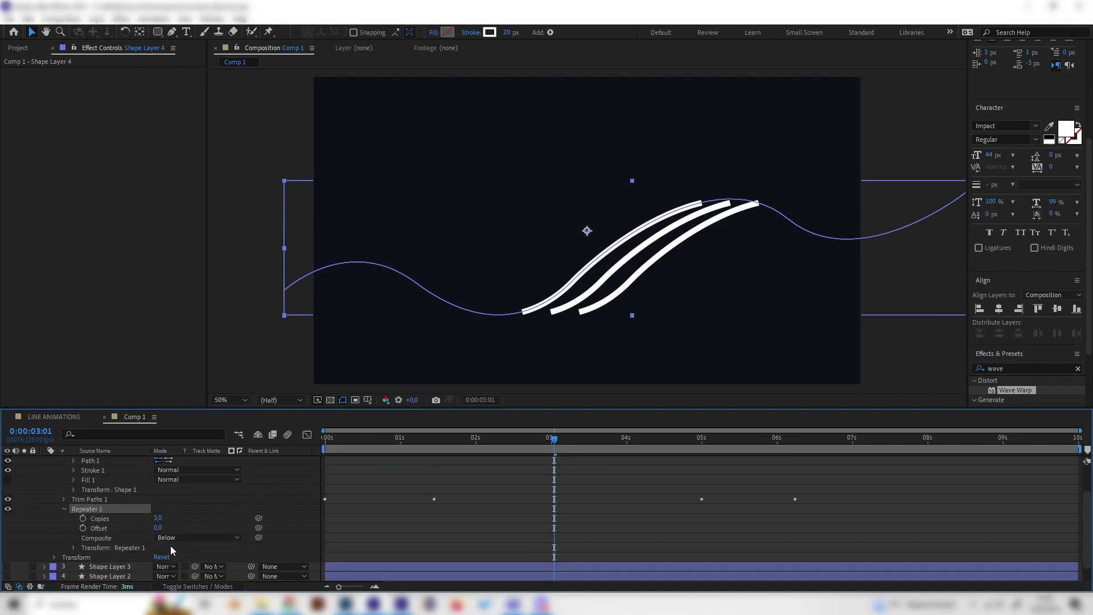
pyautogui.click(72, 548)
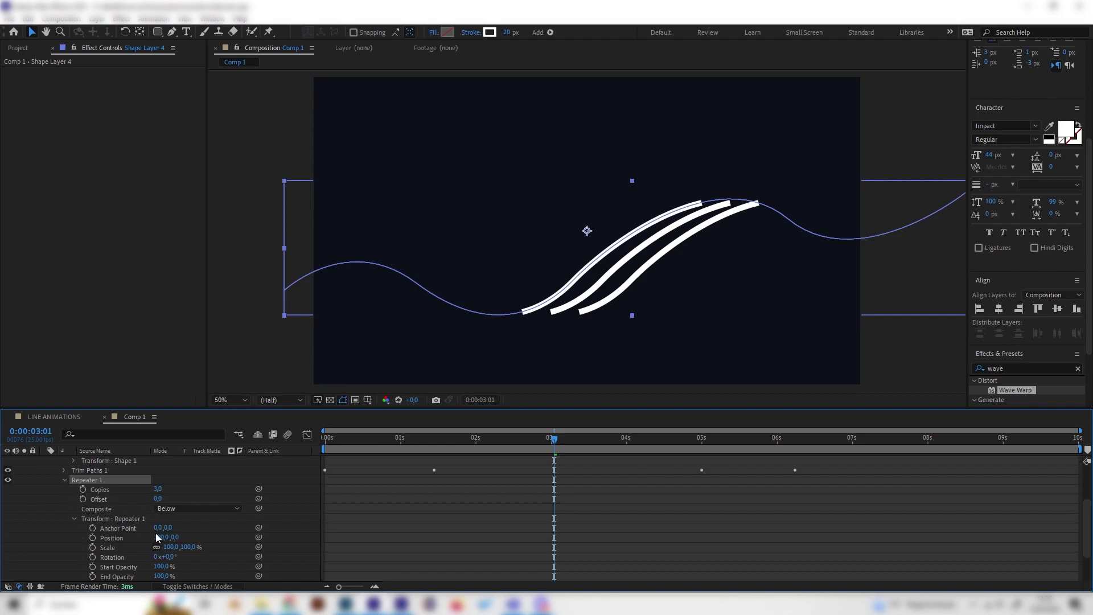
pyautogui.moveTo(161, 537)
pyautogui.mouseDown()
pyautogui.moveTo(195, 541)
pyautogui.moveTo(180, 537)
pyautogui.mouseUp()
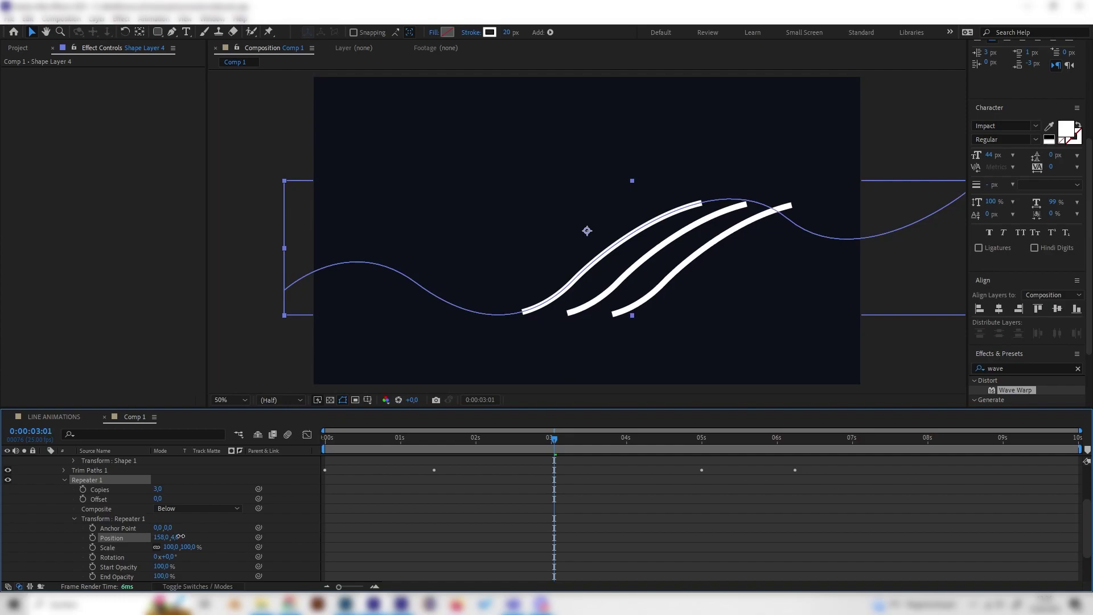
# Lower the Repeater's End Opacity so that the successive copies fade out.
pyautogui.scroll(-2, 190, 547)
pyautogui.scroll(1, 185, 542)
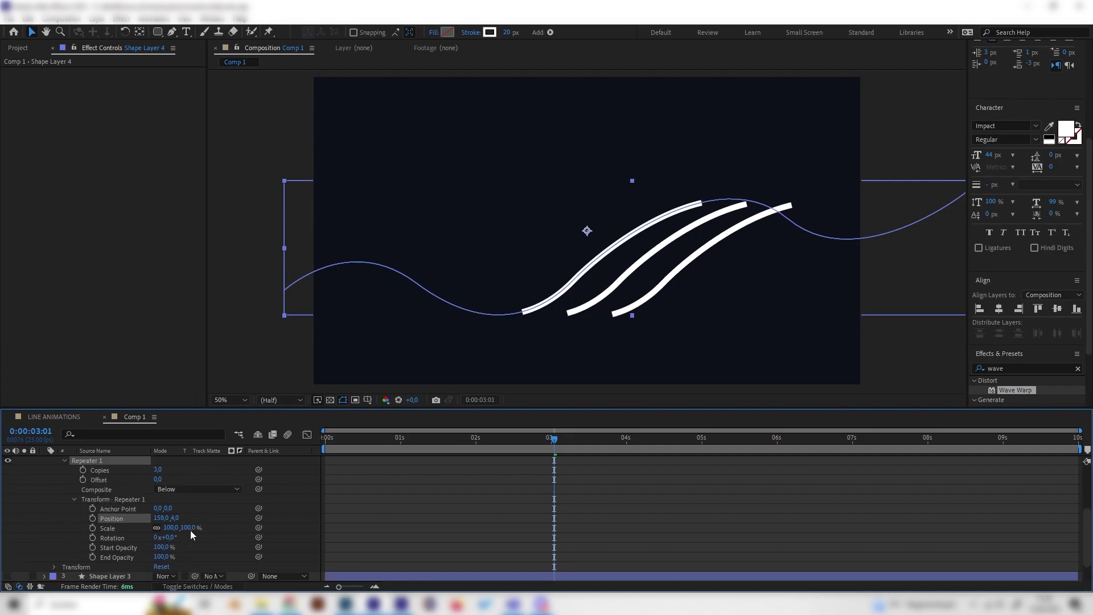
pyautogui.moveTo(168, 559); pyautogui.dragTo(135, 559)
pyautogui.scroll(1, 183, 546)
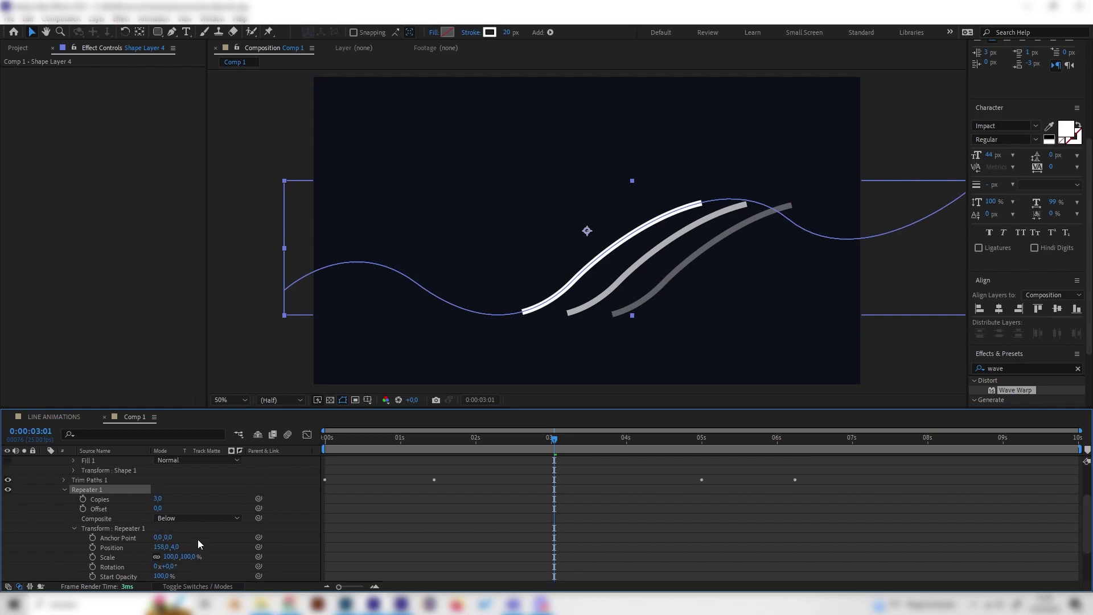
# Set the Repeater to 12 copies with a Position of -117, -149, and preview the repeated lines.
pyautogui.moveTo(158, 501)
pyautogui.mouseDown()
pyautogui.moveTo(178, 498)
pyautogui.moveTo(158, 498)
pyautogui.mouseUp()
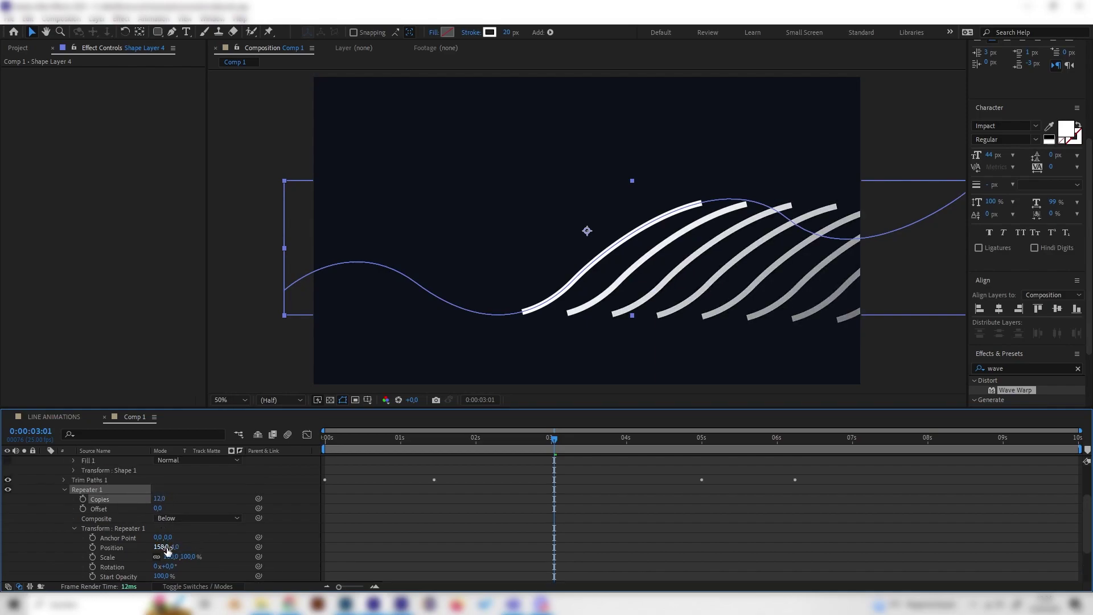
pyautogui.moveTo(173, 548); pyautogui.dragTo(114, 543)
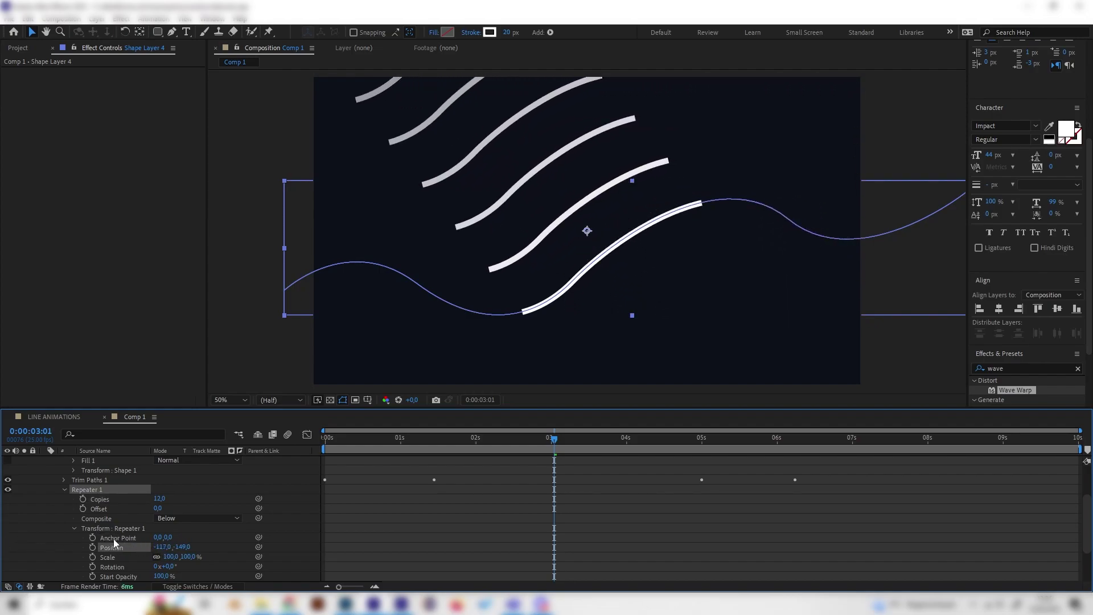
pyautogui.press('space')
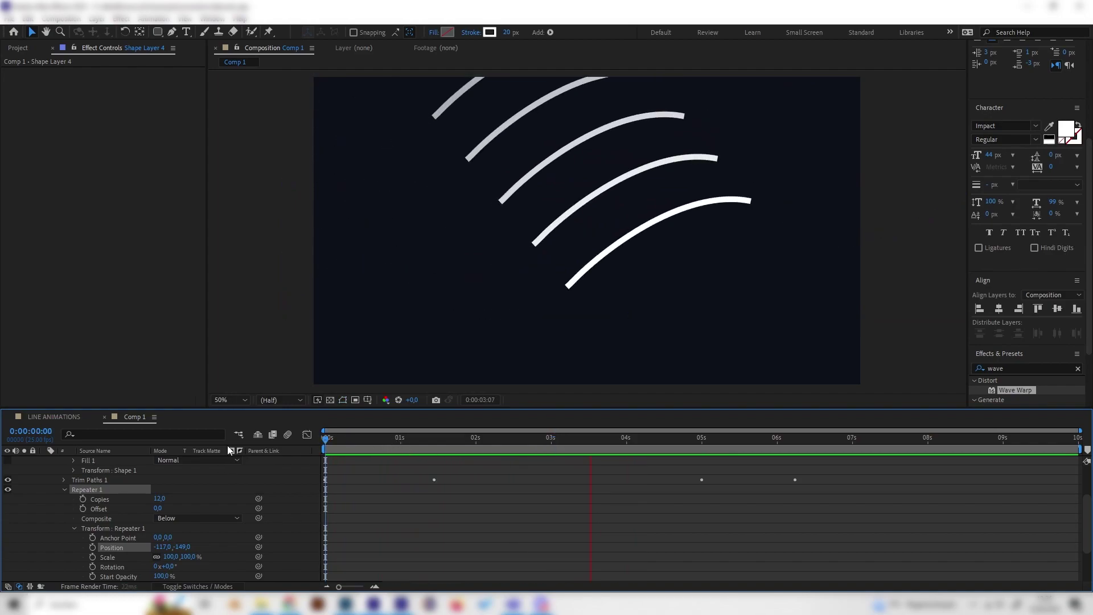
pyautogui.press('space')
pyautogui.scroll(3, 199, 501)
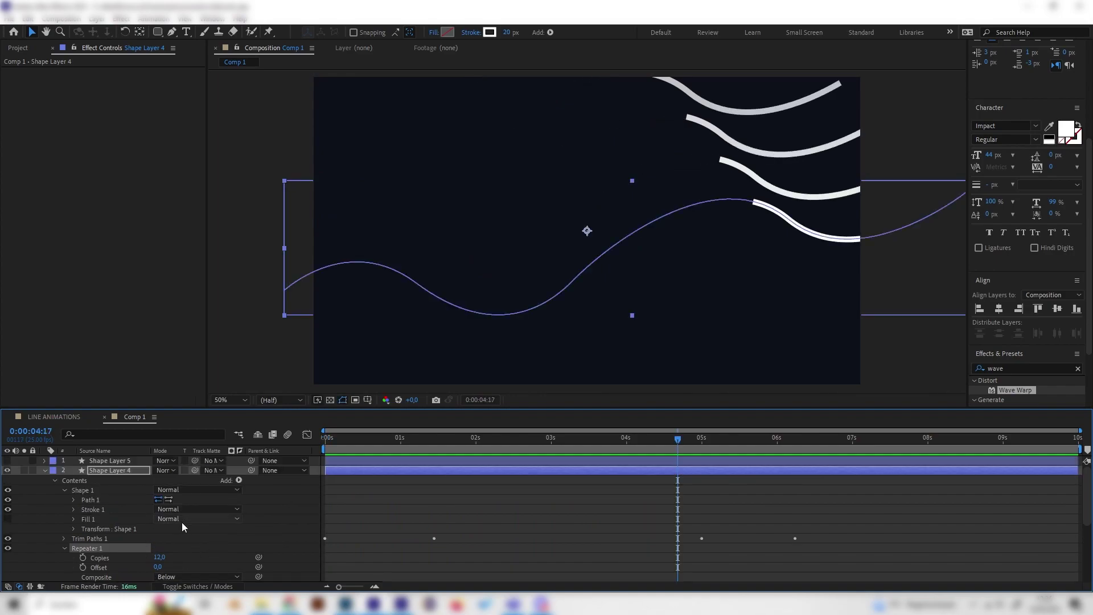
# Delete the Repeater from Shape Layer 4.
pyautogui.click(111, 469)
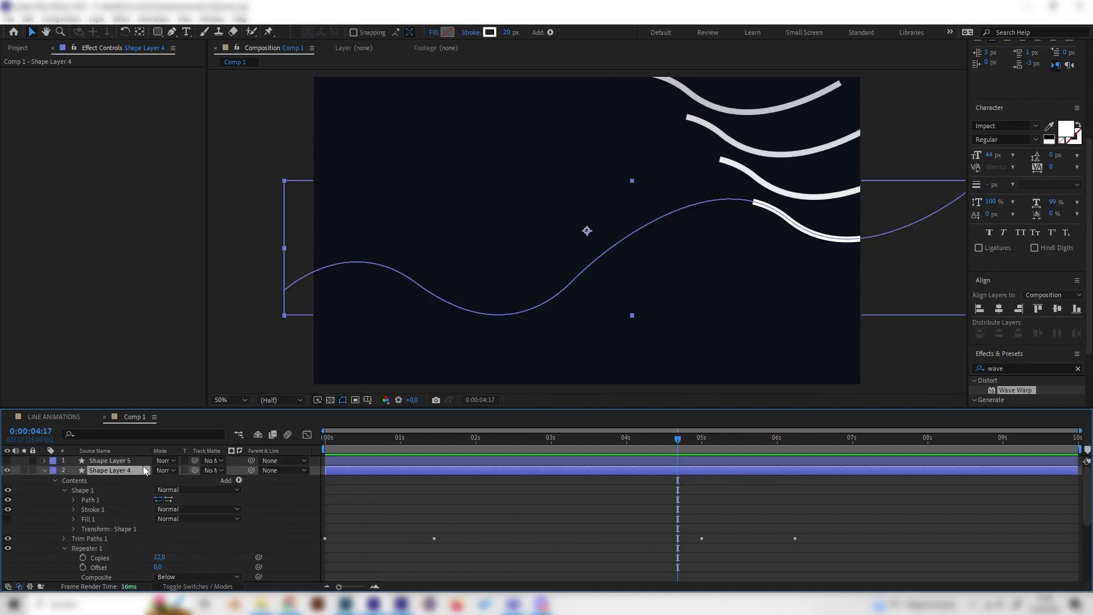
pyautogui.scroll(-3, 233, 540)
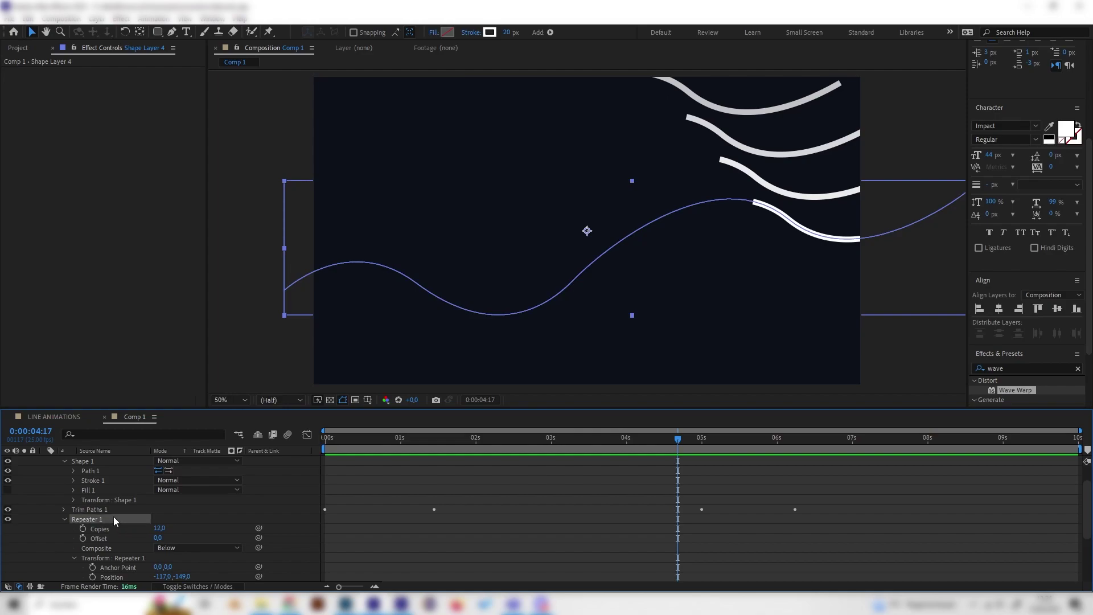
pyautogui.press('Delete')
# Add a Zig Zag to Shape Layer 4 and preview the jagged line animation.
pyautogui.click(239, 471)
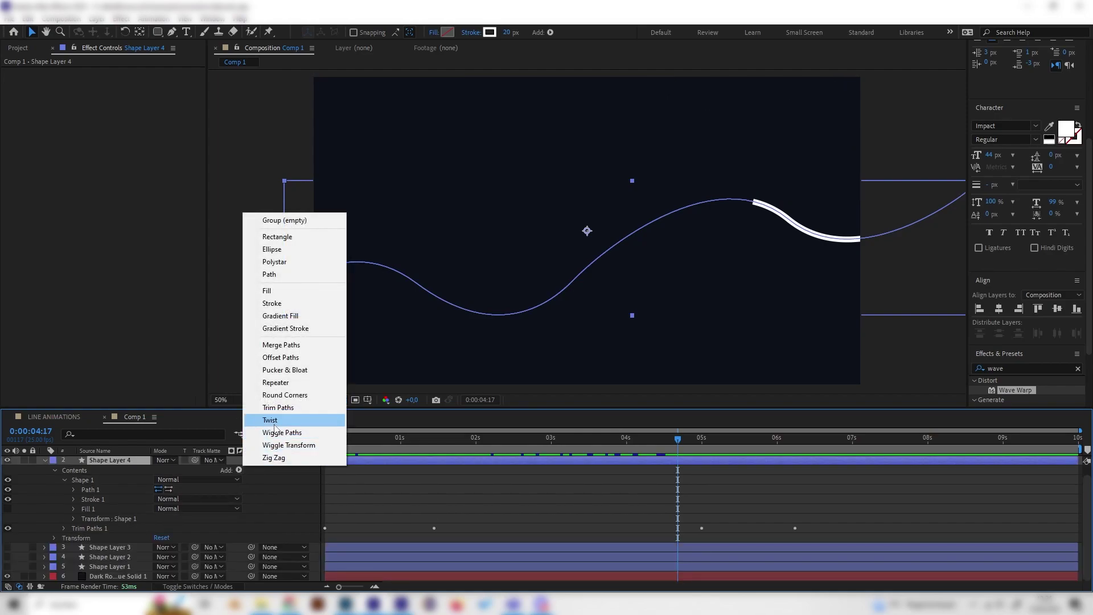
pyautogui.click(280, 458)
pyautogui.moveTo(571, 437)
pyautogui.mouseDown()
pyautogui.moveTo(427, 438)
pyautogui.moveTo(430, 429)
pyautogui.mouseUp()
pyautogui.press('space')
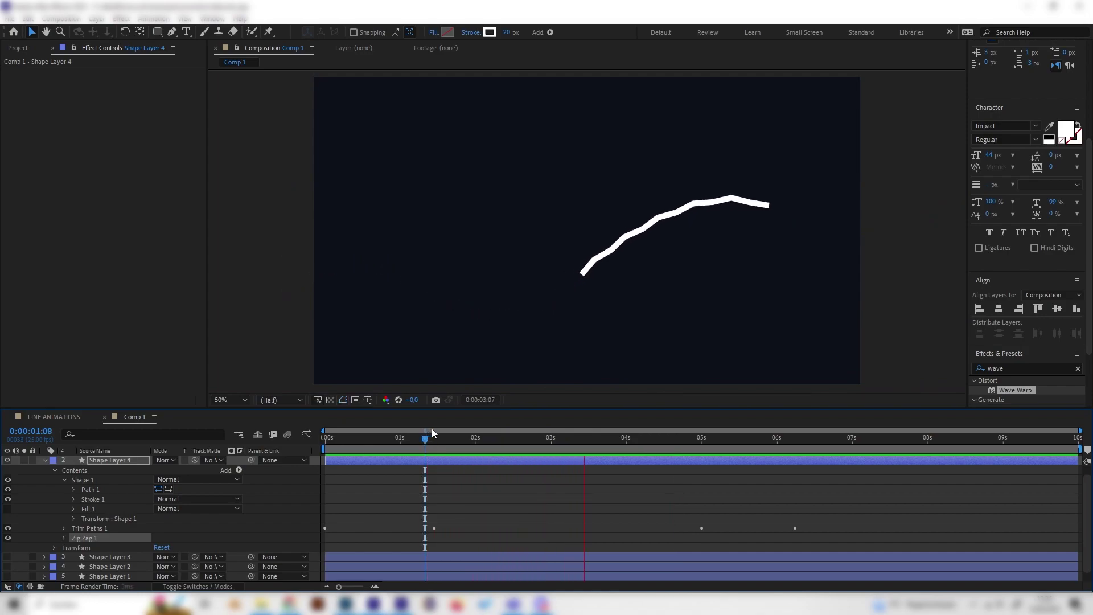
pyautogui.press('space')
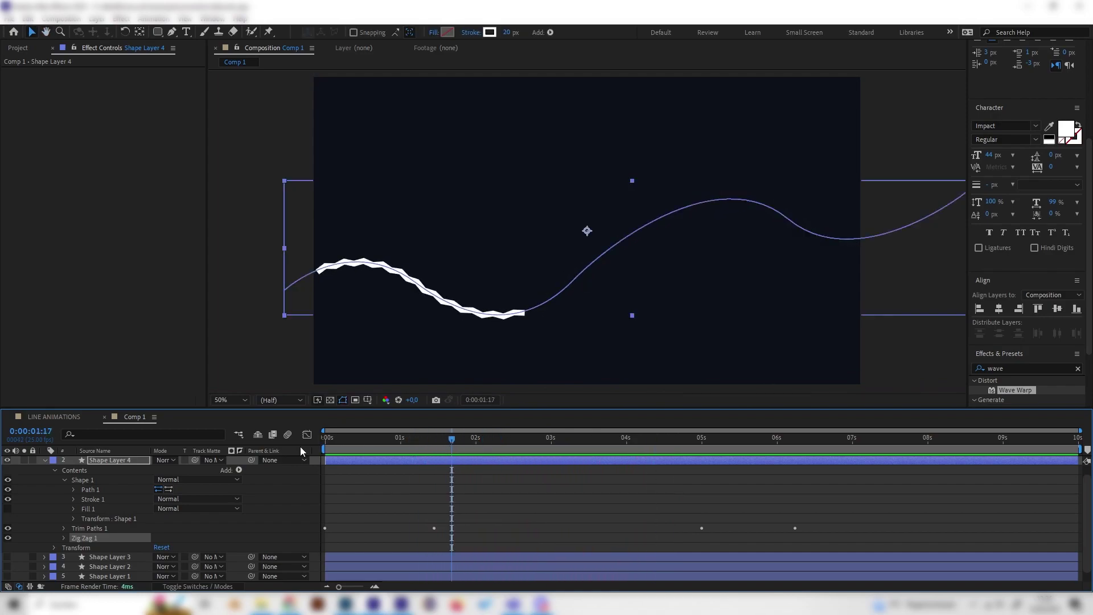
# Glance at the LINE ANIMATIONS composition, return to Comp 1 and delete the Zig Zag from Shape Layer 4.
pyautogui.click(76, 422)
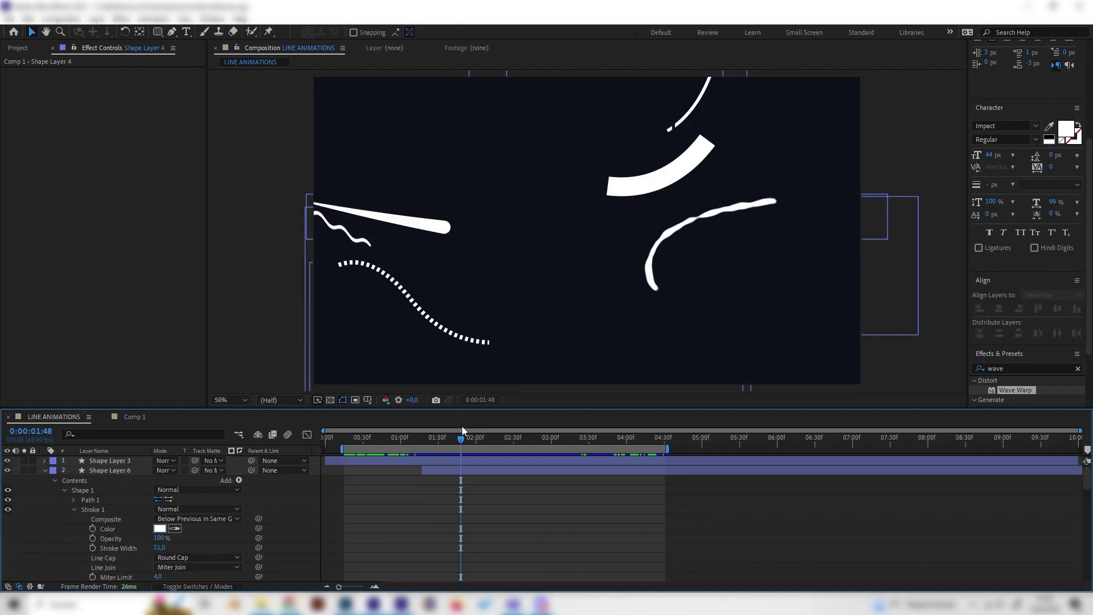
pyautogui.click(131, 416)
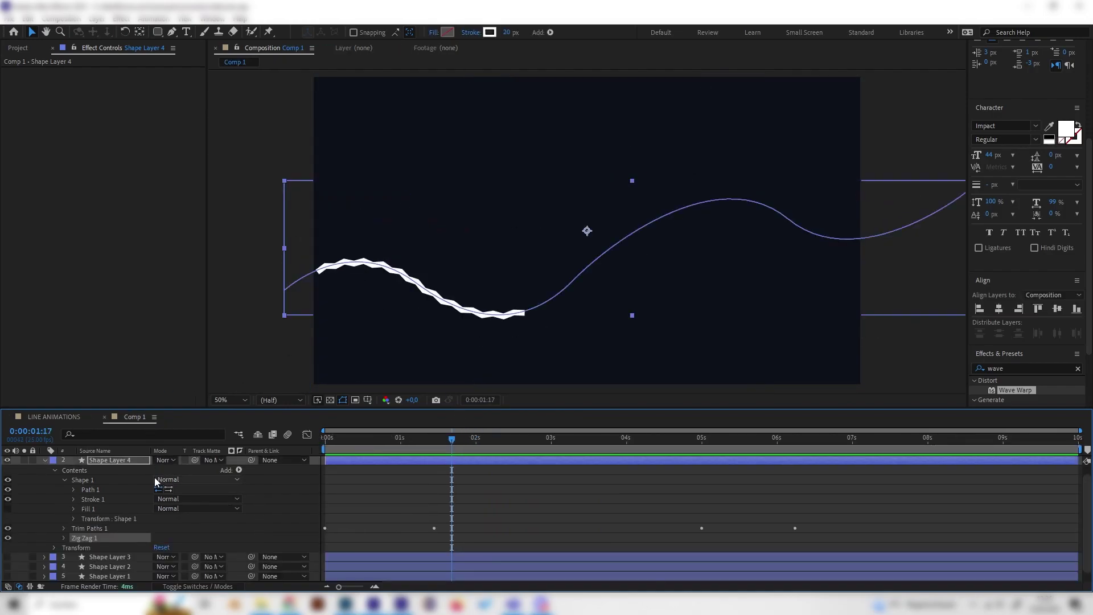
pyautogui.press('Delete')
# Try a Pucker & Bloat with a raised amount on Shape Layer 4, check it at another time, and delete it.
pyautogui.click(238, 470)
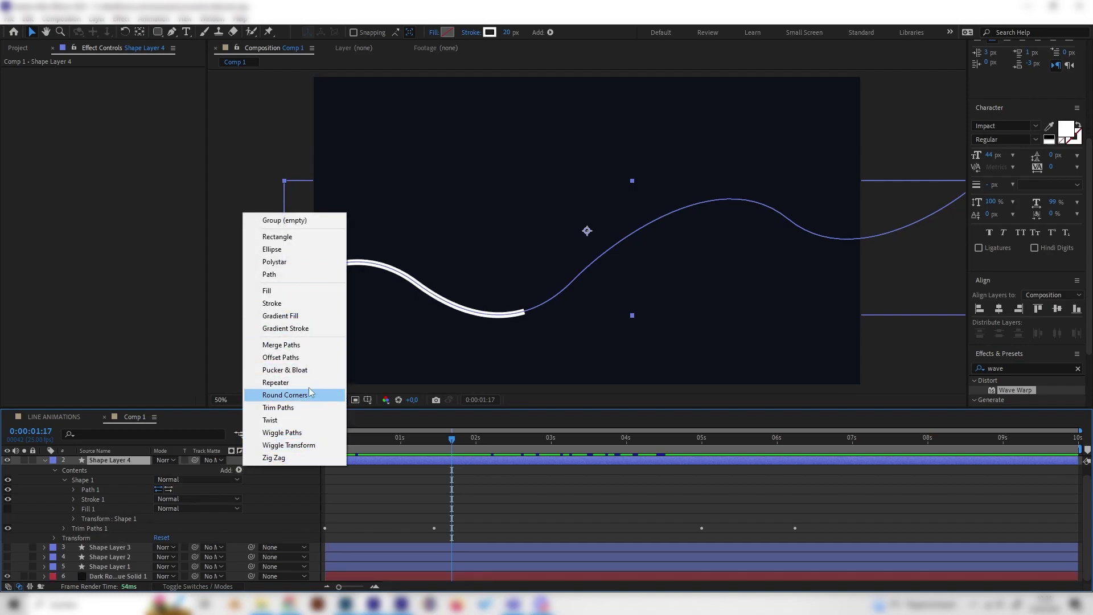
pyautogui.click(293, 371)
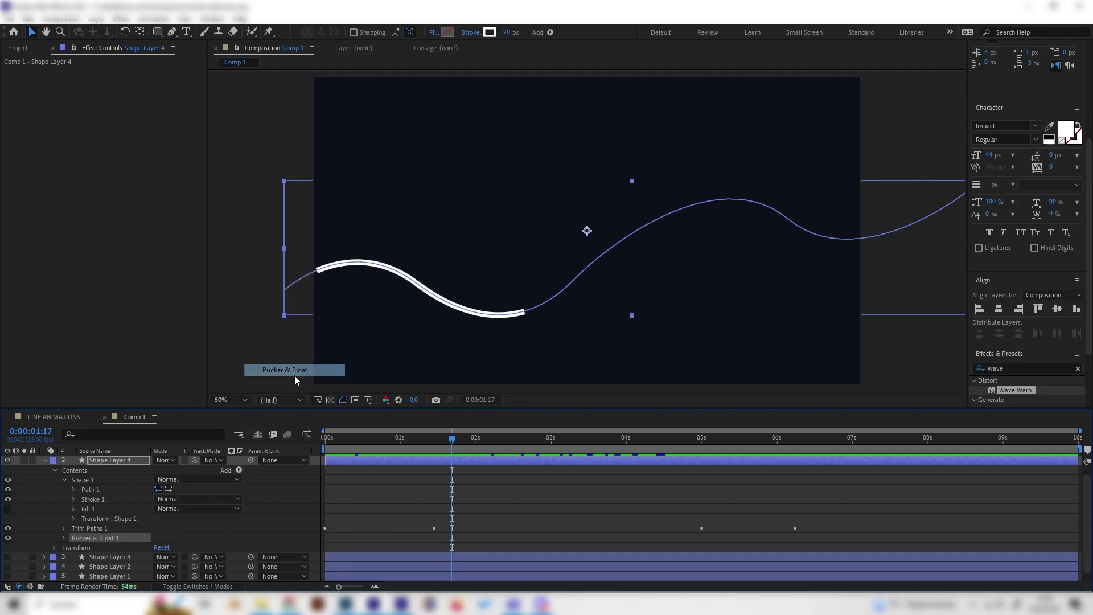
pyautogui.click(63, 537)
pyautogui.moveTo(162, 547); pyautogui.dragTo(272, 545)
pyautogui.moveTo(459, 437); pyautogui.dragTo(548, 438)
pyautogui.press('Delete')
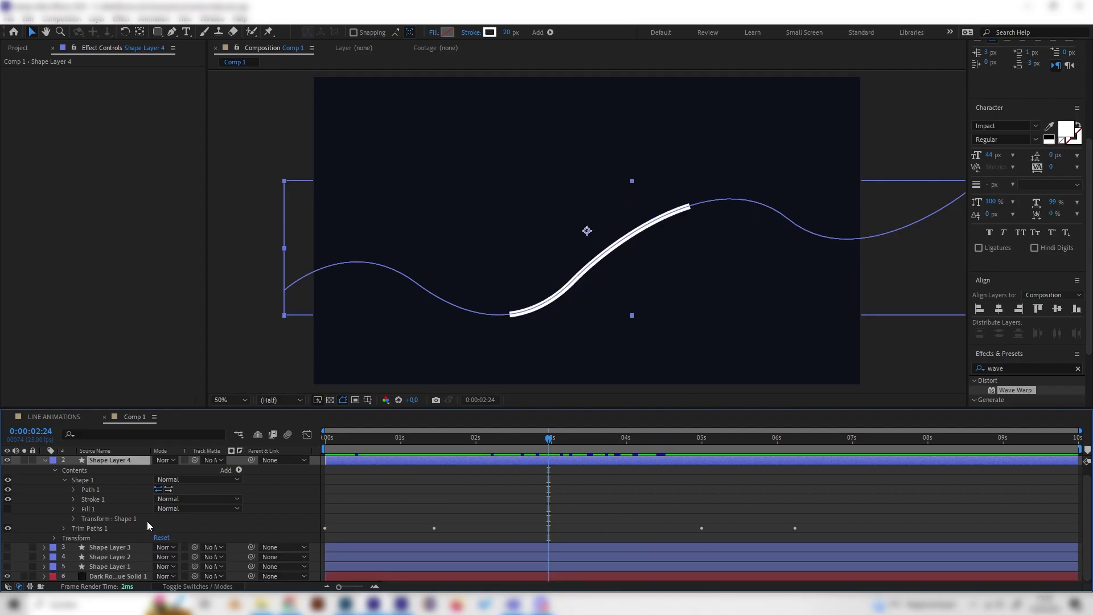
pyautogui.scroll(1, 101, 489)
pyautogui.click(55, 480)
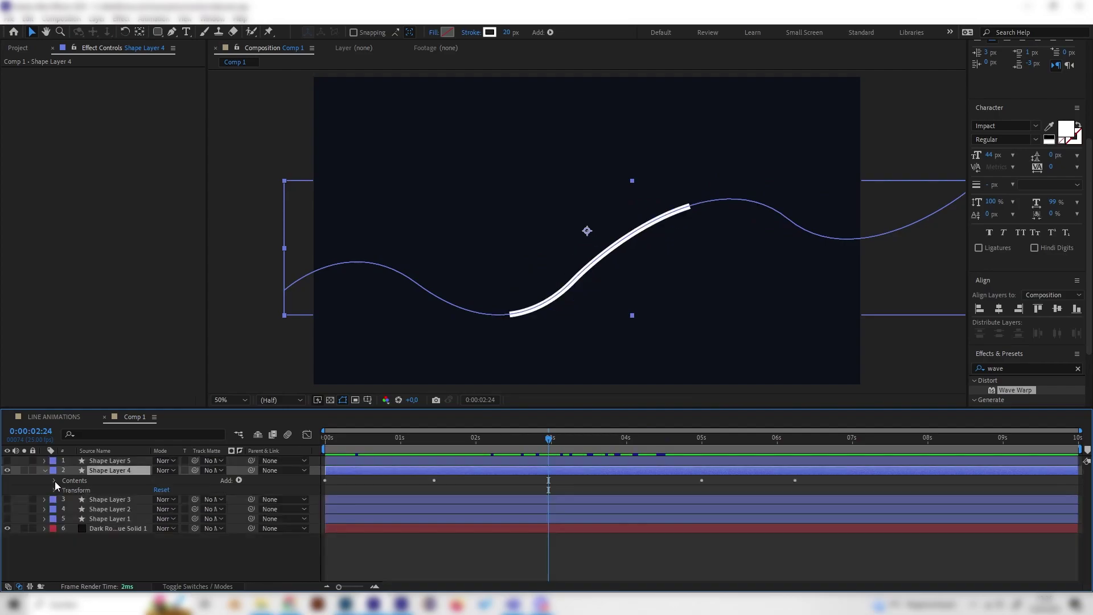
pyautogui.click(44, 471)
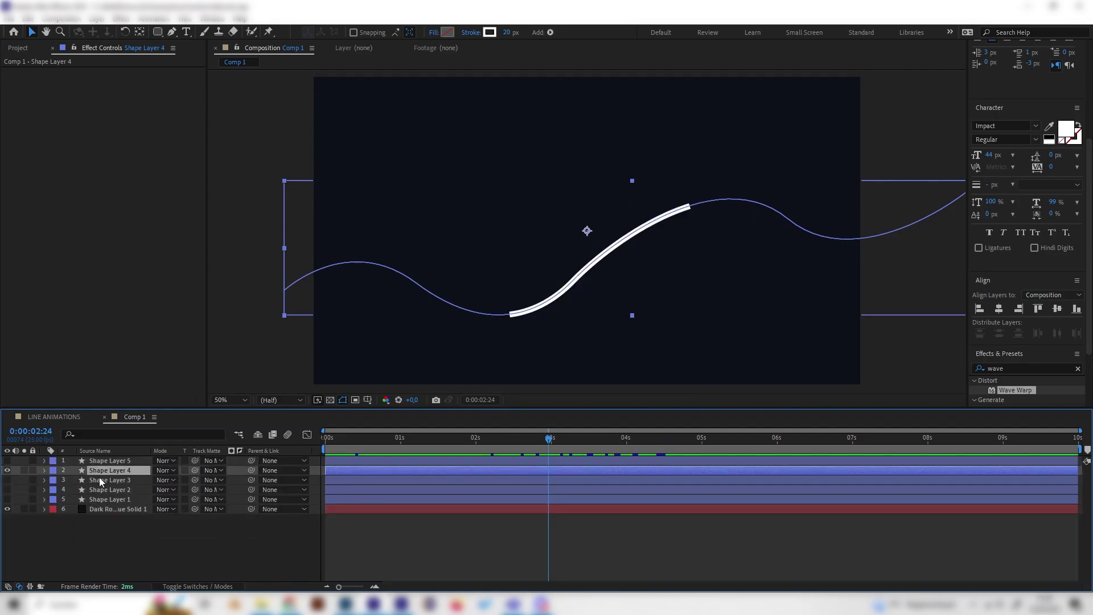
pyautogui.click(44, 470)
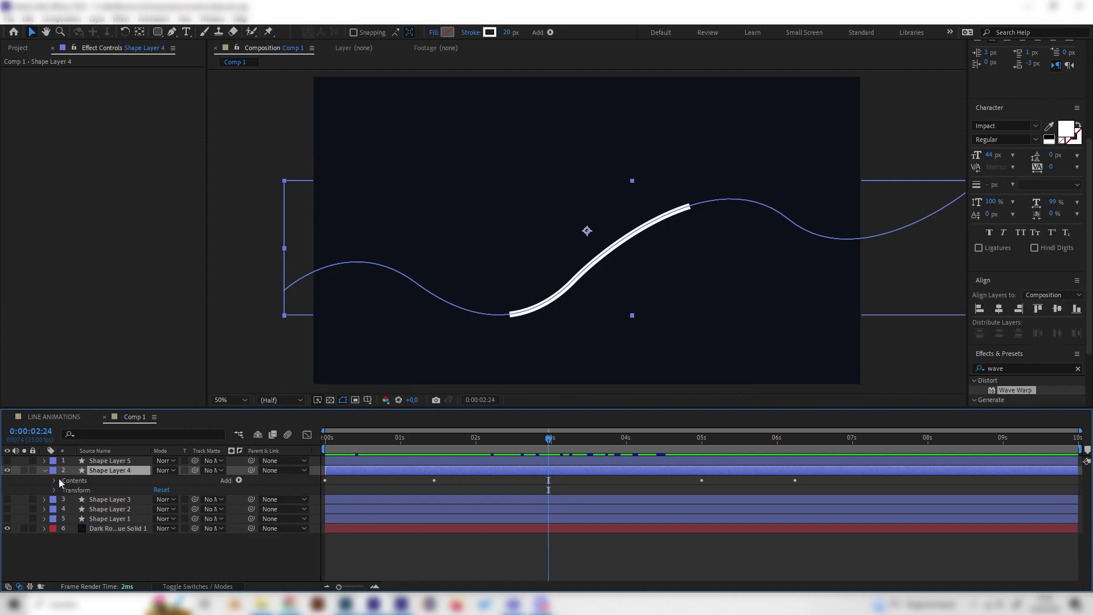
pyautogui.click(54, 480)
pyautogui.click(497, 437)
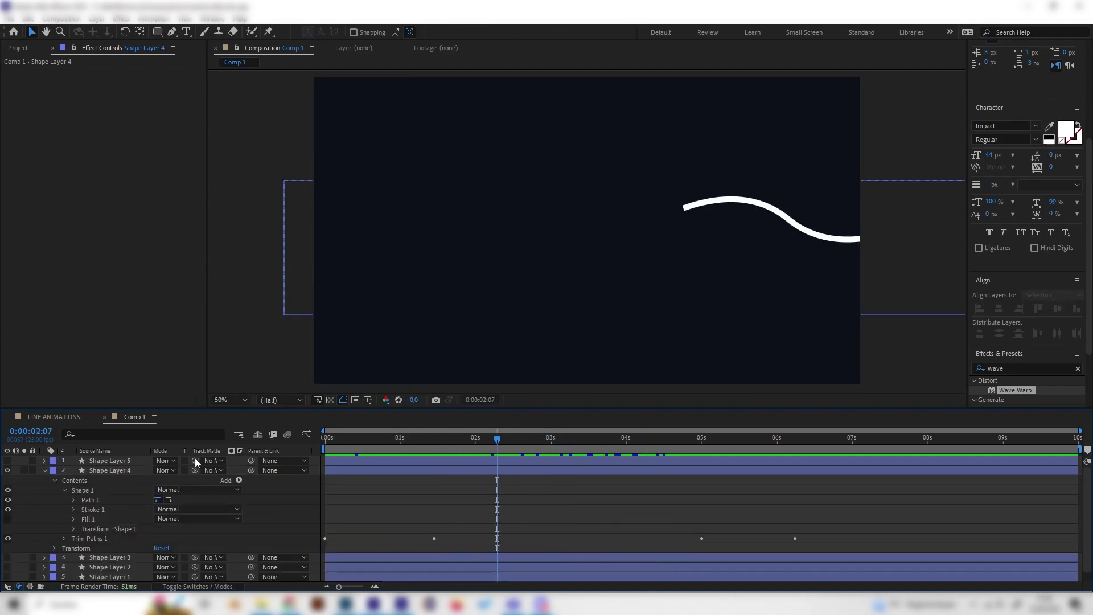
# Open the LINE ANIMATIONS composition and preview it from about 0:00:00:26.
pyautogui.click(45, 416)
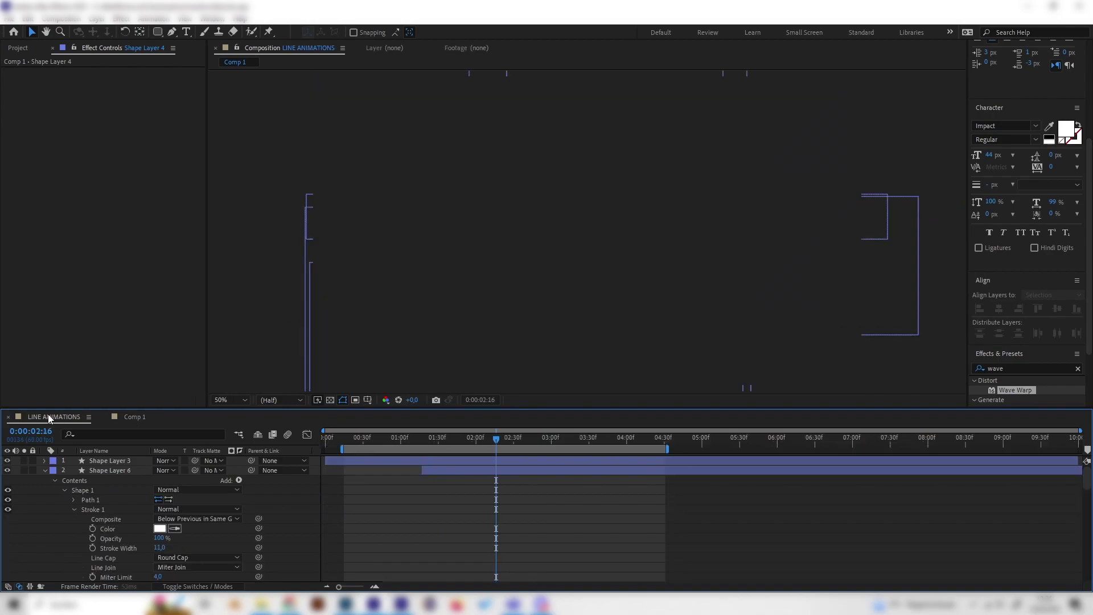
pyautogui.moveTo(425, 440); pyautogui.dragTo(358, 443)
pyautogui.press('space')
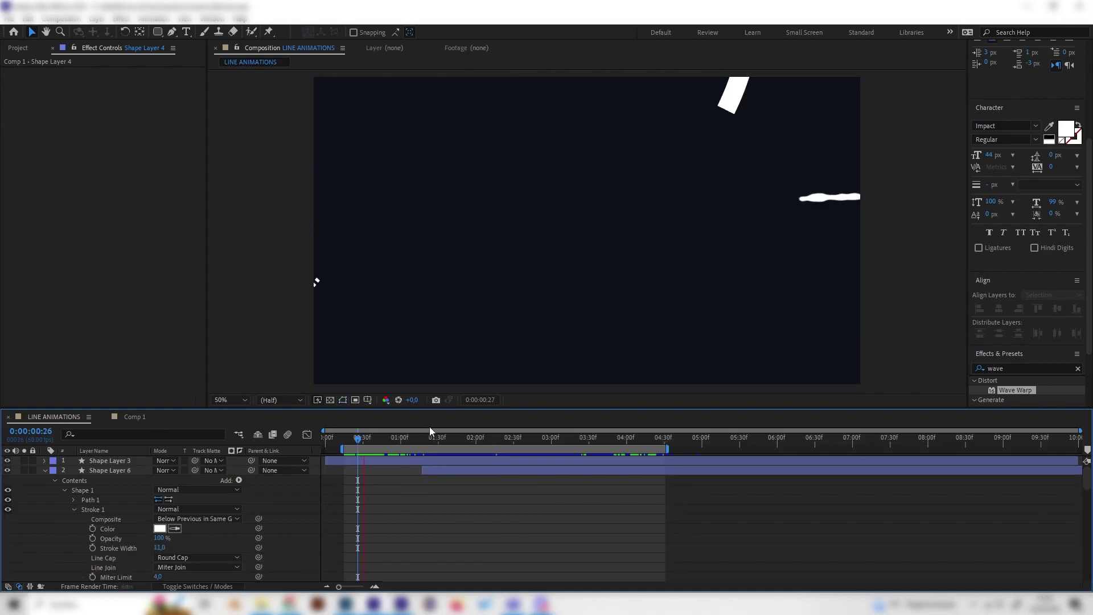